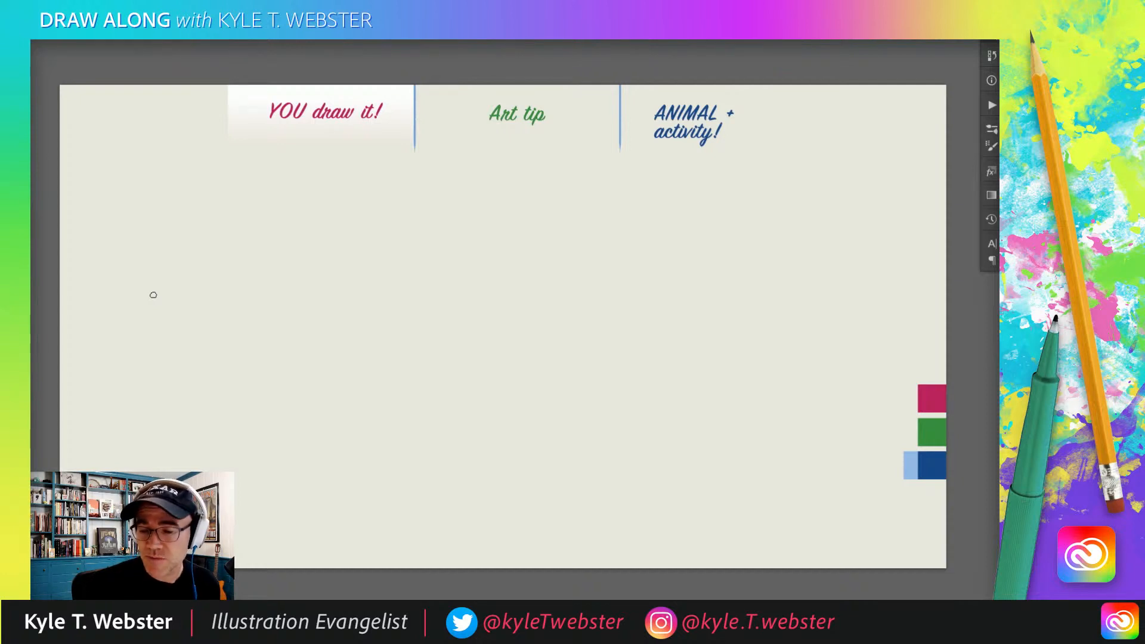
Step: Draw scattered sample marks on the blank canvas: a diagonal line, an angle, an S-curve and several small arcs
drag(398, 281, 362, 336)
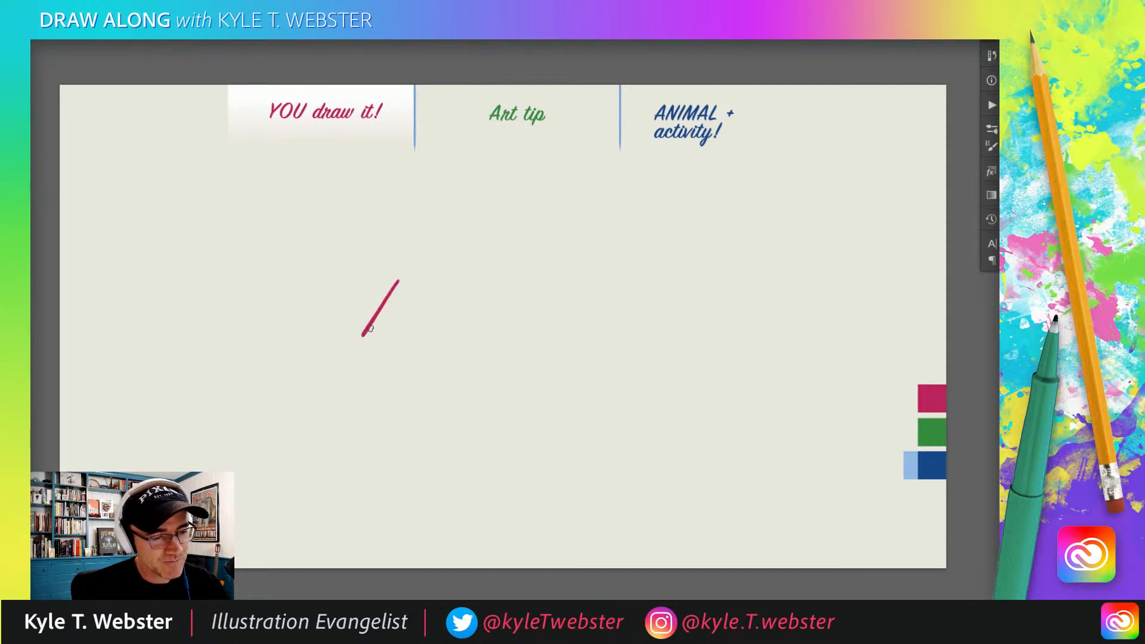
mouse_move(332, 290)
mouse_down()
mouse_move(302, 280)
mouse_move(272, 371)
mouse_move(297, 409)
mouse_up()
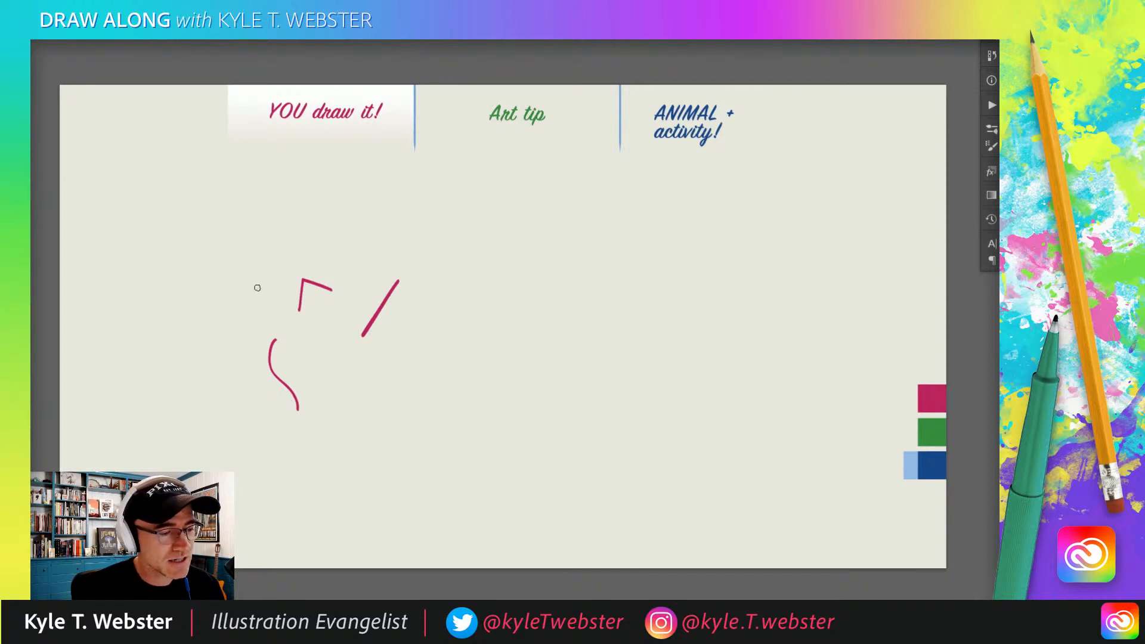
mouse_move(258, 289)
mouse_down()
mouse_move(232, 301)
mouse_move(216, 356)
mouse_up()
drag(250, 390, 251, 405)
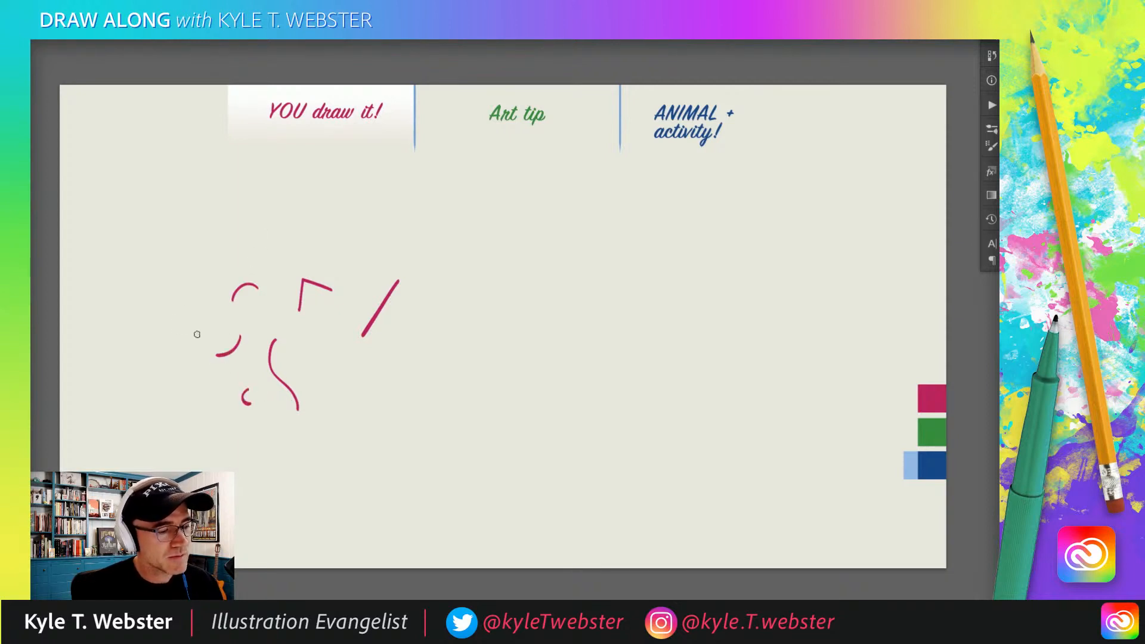
drag(196, 317, 199, 336)
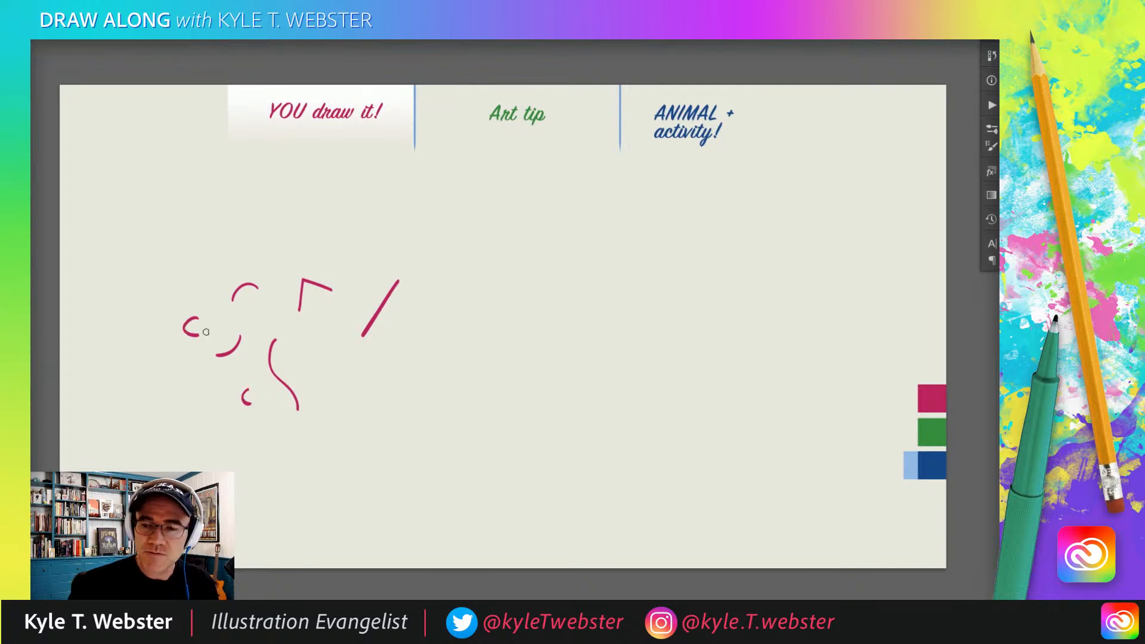
Step: Delete all the sample marks from the drawing layer and clear the selection
key(ctrl+a)
key(Delete)
key(ctrl+d)
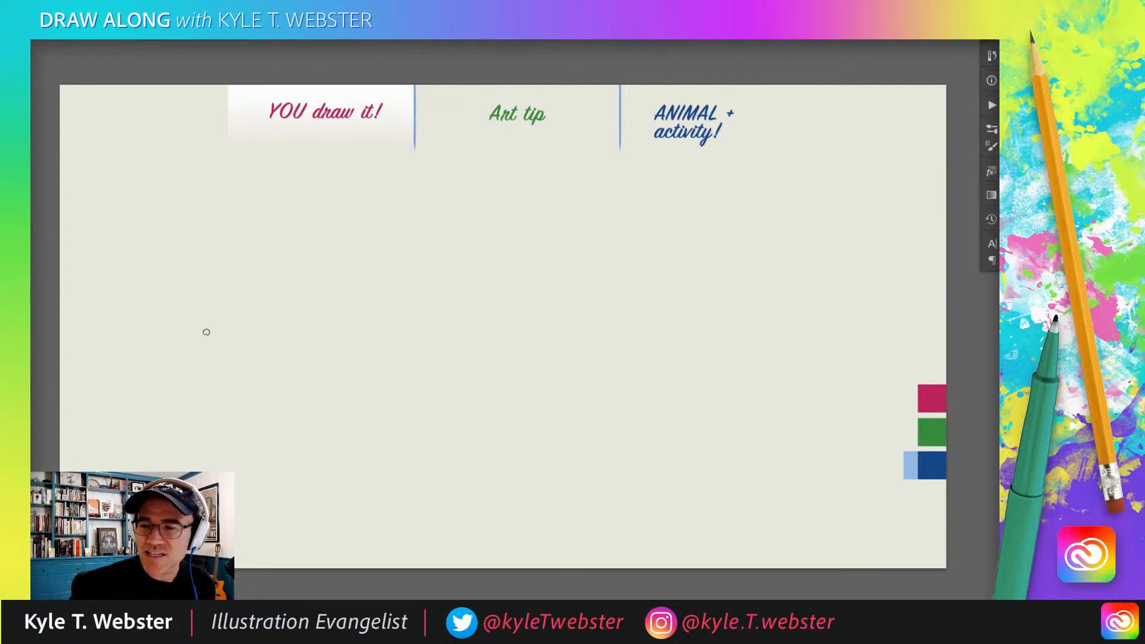
Step: Draw five straight lines of similar length fanning up and to the left from one shared point below the headings
ctrl+click(434, 352)
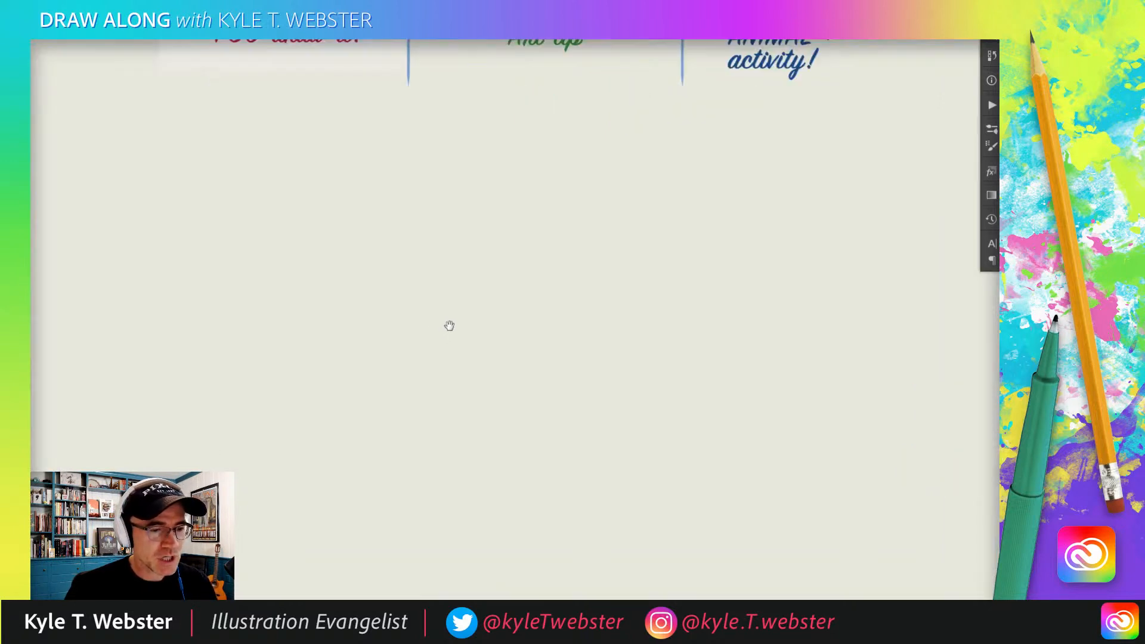
mouse_move(450, 326)
mouse_down()
mouse_move(405, 361)
mouse_move(432, 342)
mouse_move(457, 358)
mouse_move(455, 266)
mouse_up()
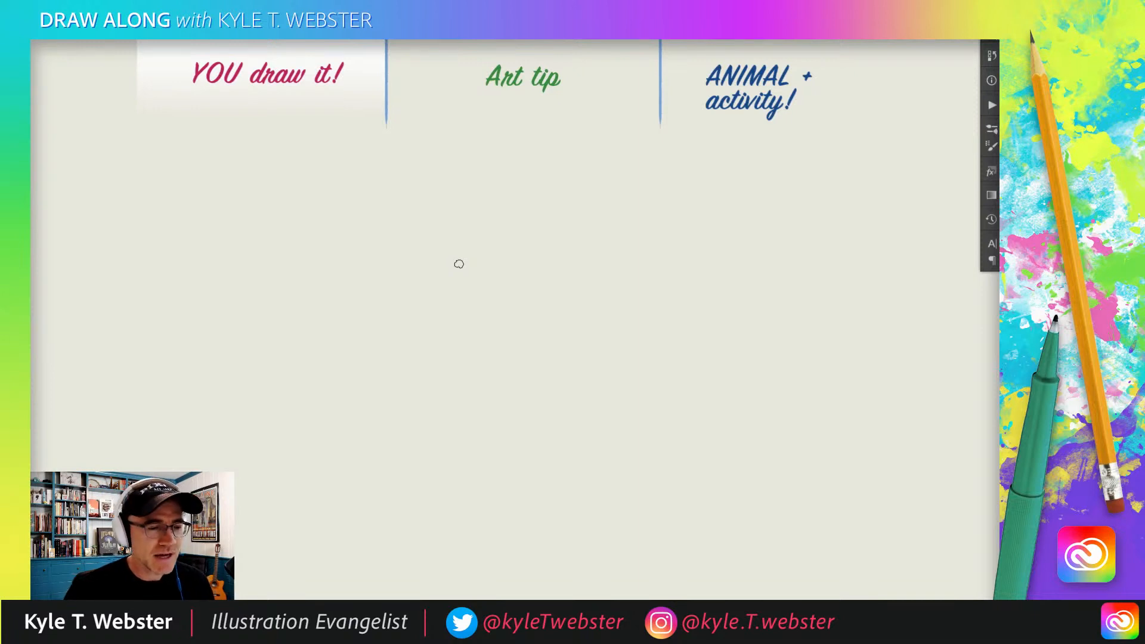
drag(399, 274, 399, 258)
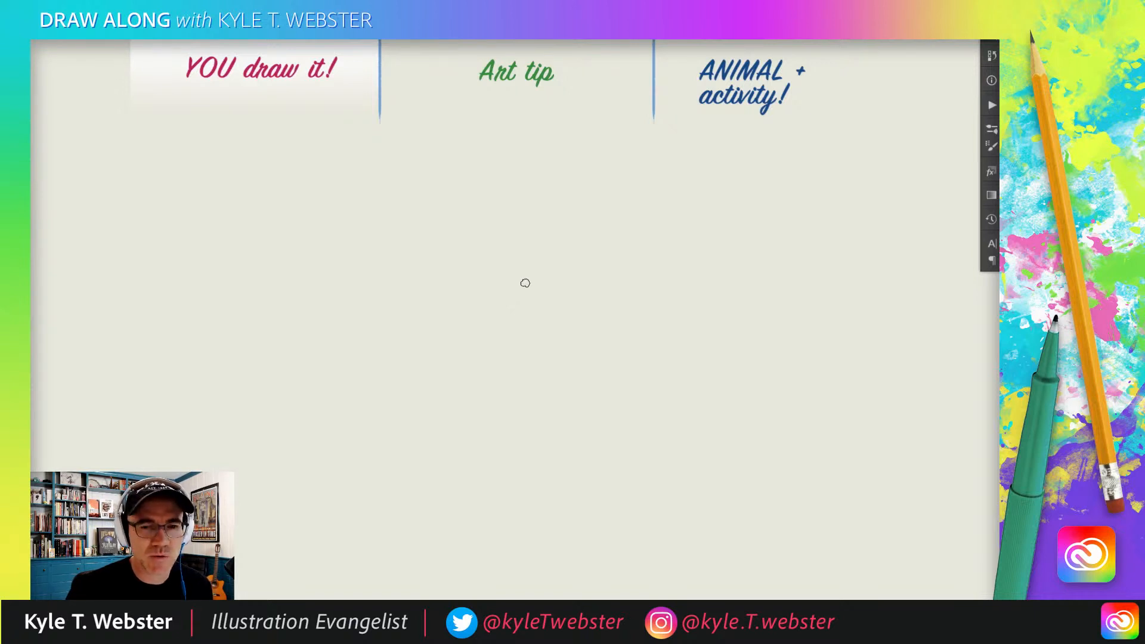
drag(519, 309, 393, 238)
scroll(388, 310, right, 3)
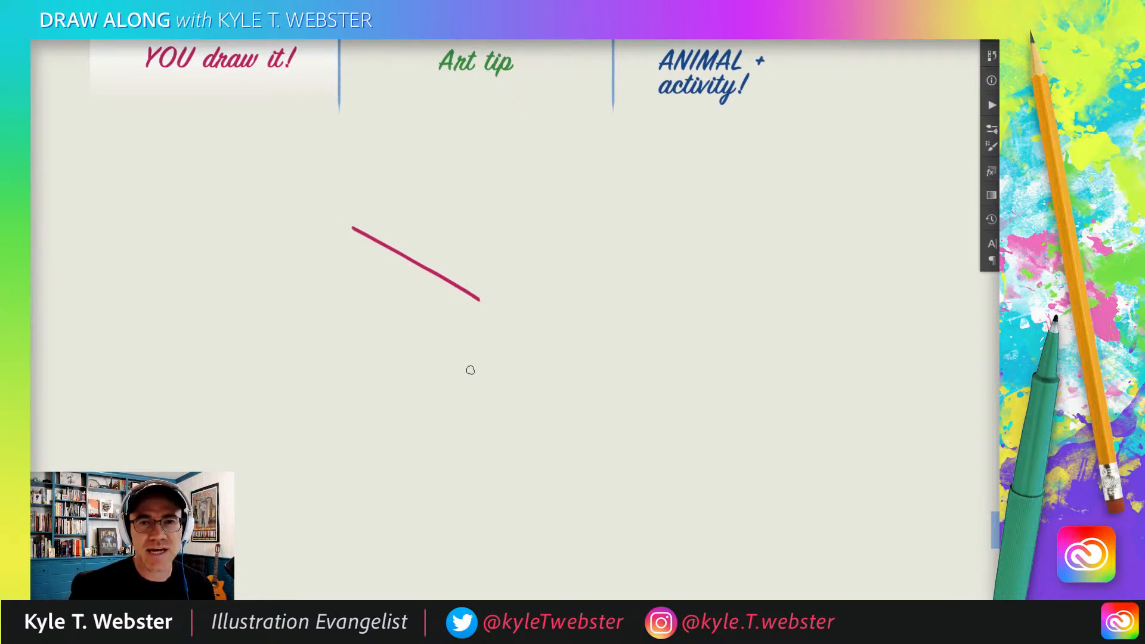
drag(469, 288, 378, 205)
drag(340, 278, 294, 310)
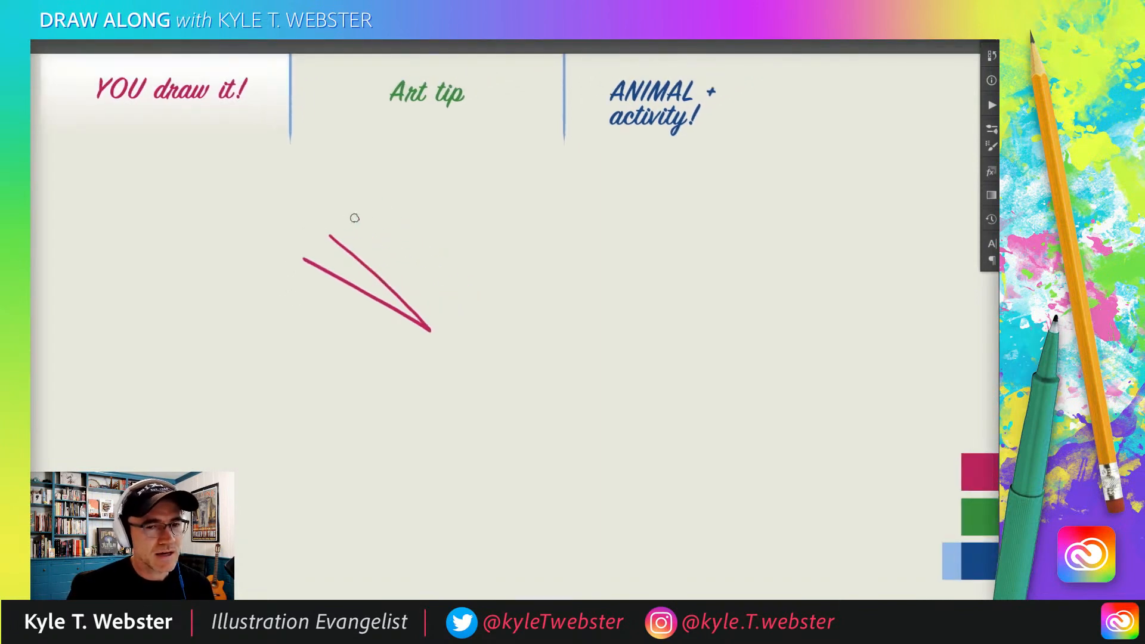
drag(429, 326, 388, 216)
drag(314, 339, 376, 310)
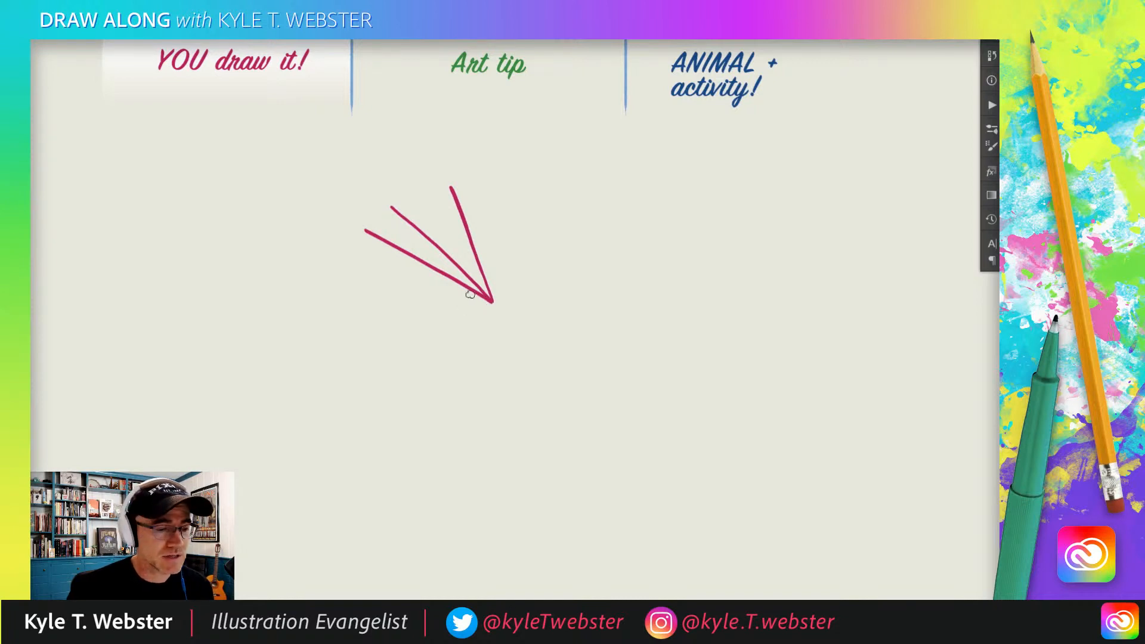
drag(492, 300, 349, 292)
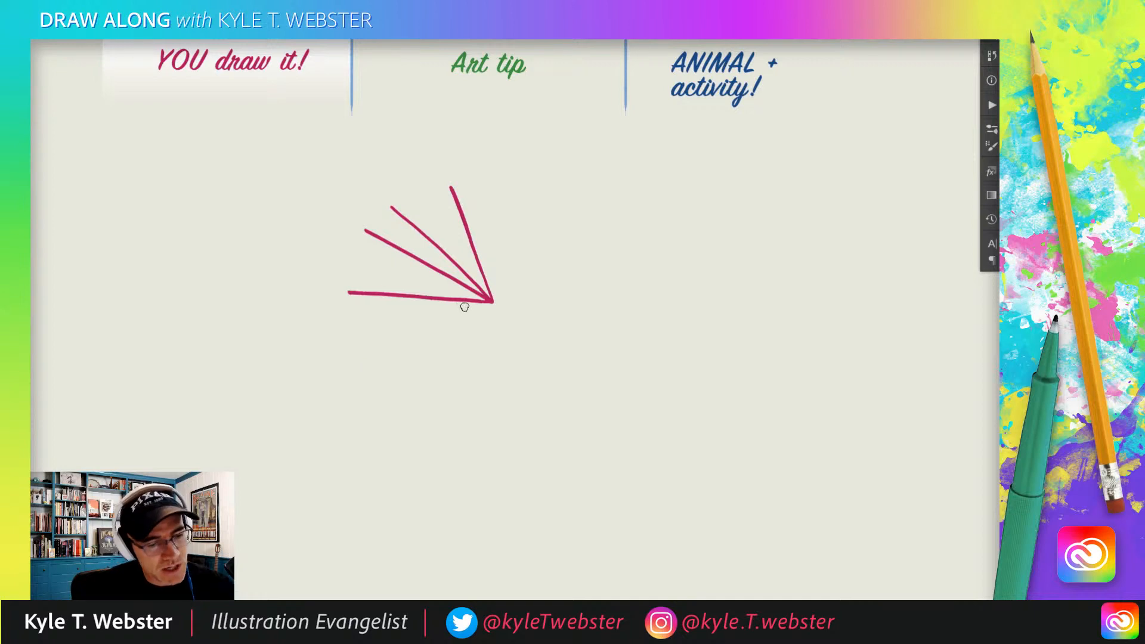
drag(491, 300, 372, 326)
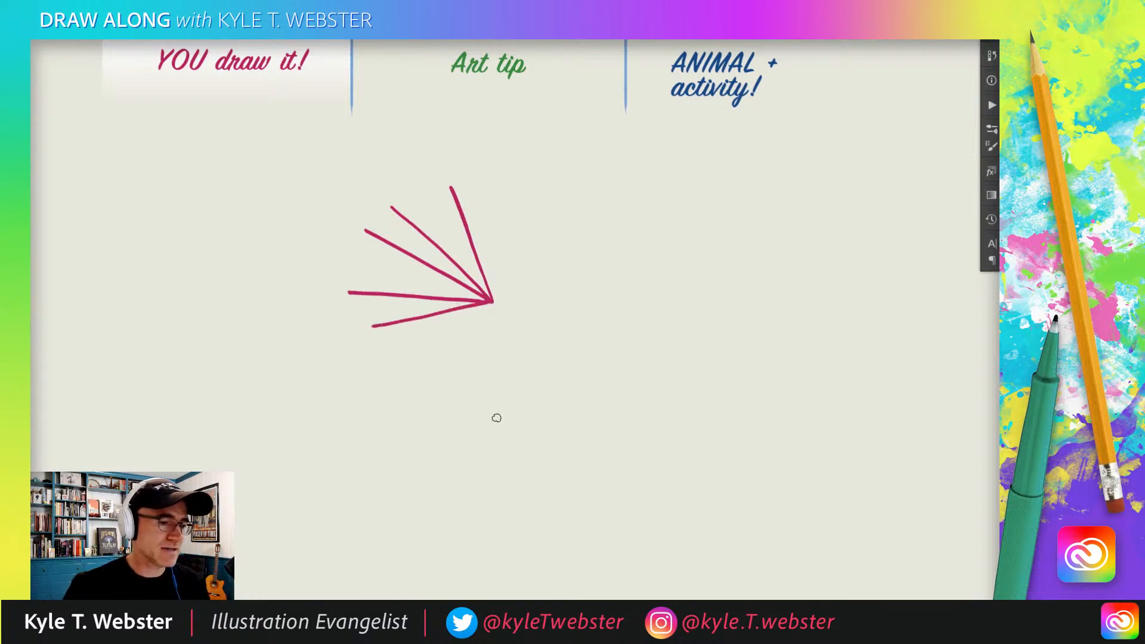
Step: Connect the outer tips of the five fanned lines with inward-curving arcs to form a scalloped edge
scroll(294, 332, right, 1)
scroll(294, 332, up, 1)
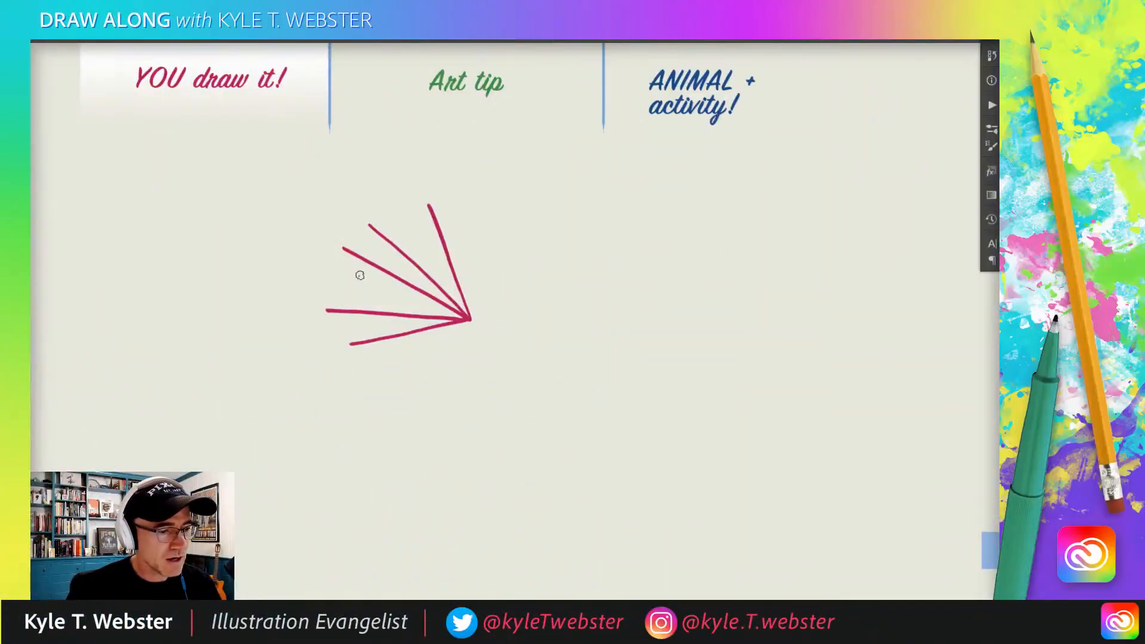
drag(358, 274, 408, 291)
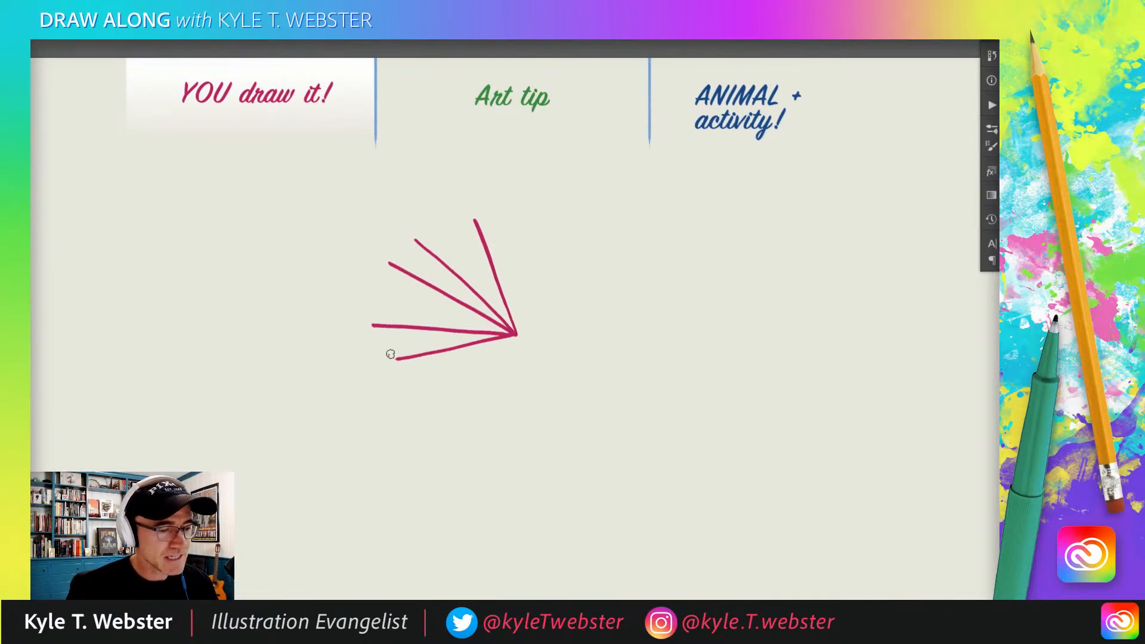
scroll(394, 352, up, 1)
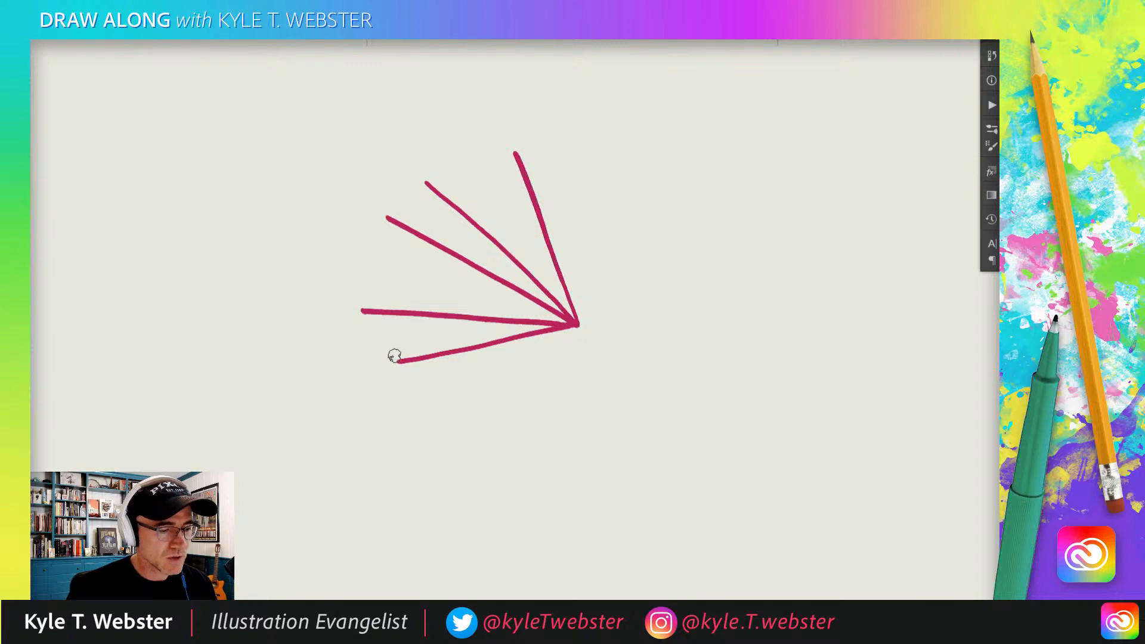
mouse_move(398, 362)
mouse_down()
mouse_move(362, 309)
mouse_move(363, 413)
mouse_move(380, 410)
mouse_move(395, 386)
mouse_move(401, 330)
mouse_move(383, 362)
mouse_move(405, 359)
mouse_move(424, 325)
mouse_move(454, 332)
mouse_move(509, 304)
mouse_up()
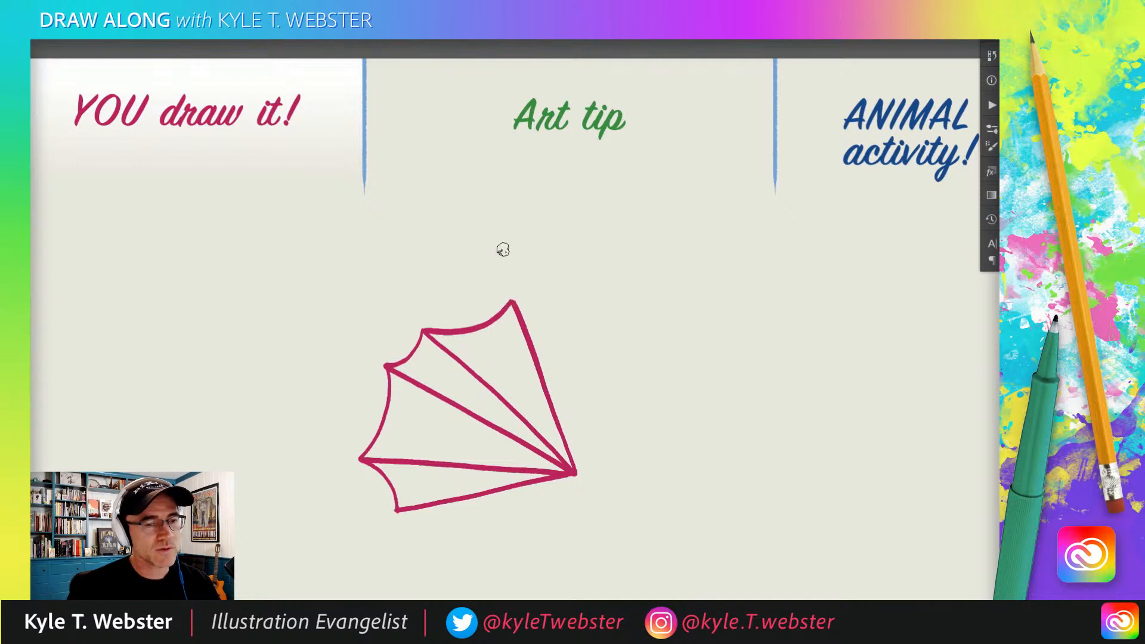
Step: Extend a short line down and right from the fan's meeting point and draw two small touching circles at its end
alt+click(376, 403)
drag(379, 409, 357, 313)
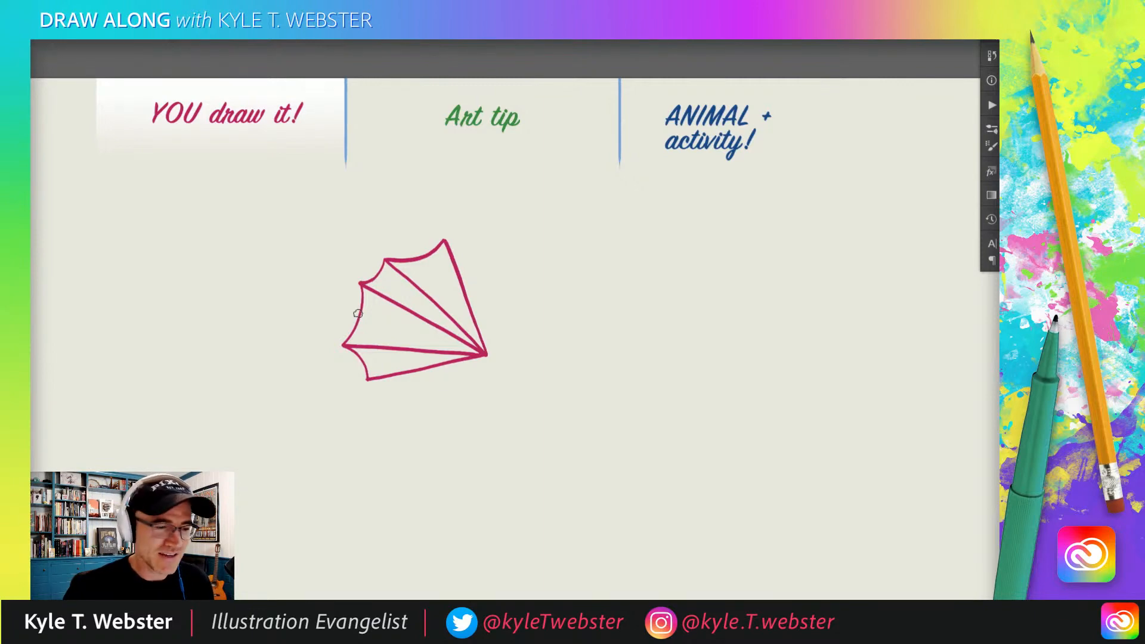
drag(358, 313, 304, 273)
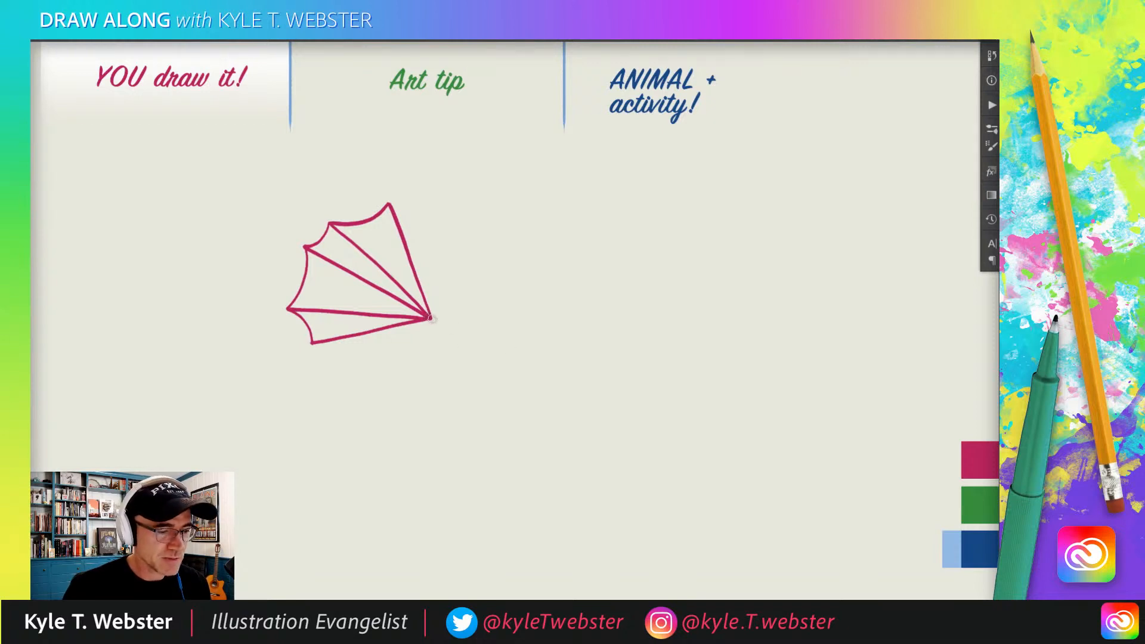
drag(432, 319, 478, 346)
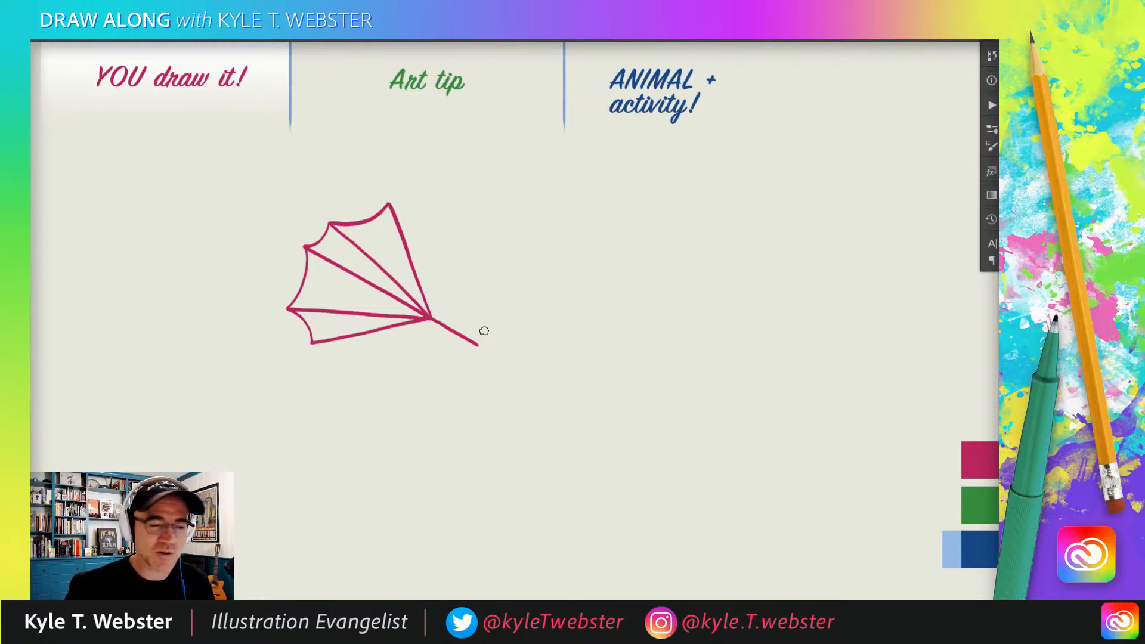
drag(370, 345, 366, 316)
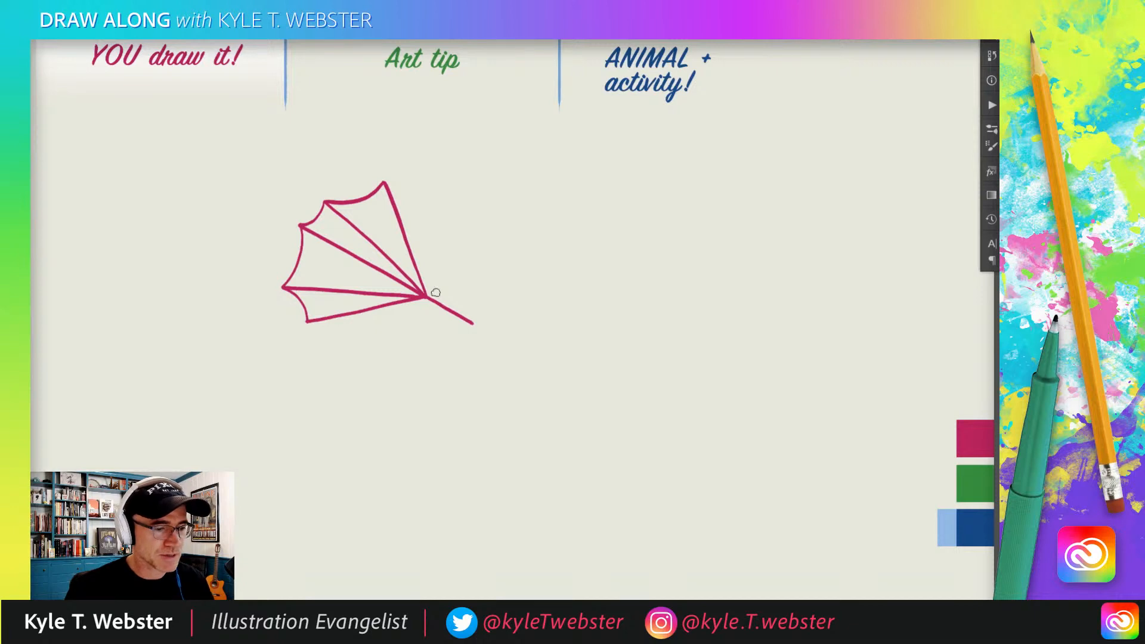
mouse_move(423, 328)
mouse_down()
mouse_move(445, 332)
mouse_move(423, 326)
mouse_up()
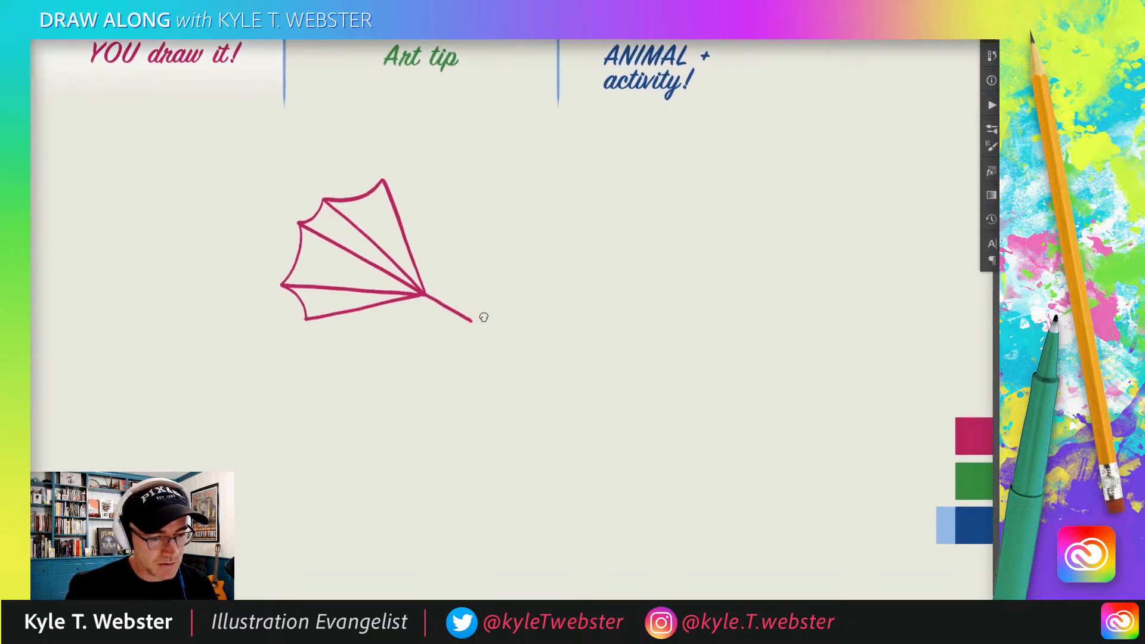
mouse_move(485, 315)
mouse_down()
mouse_move(471, 334)
mouse_move(489, 321)
mouse_move(503, 344)
mouse_move(508, 329)
mouse_up()
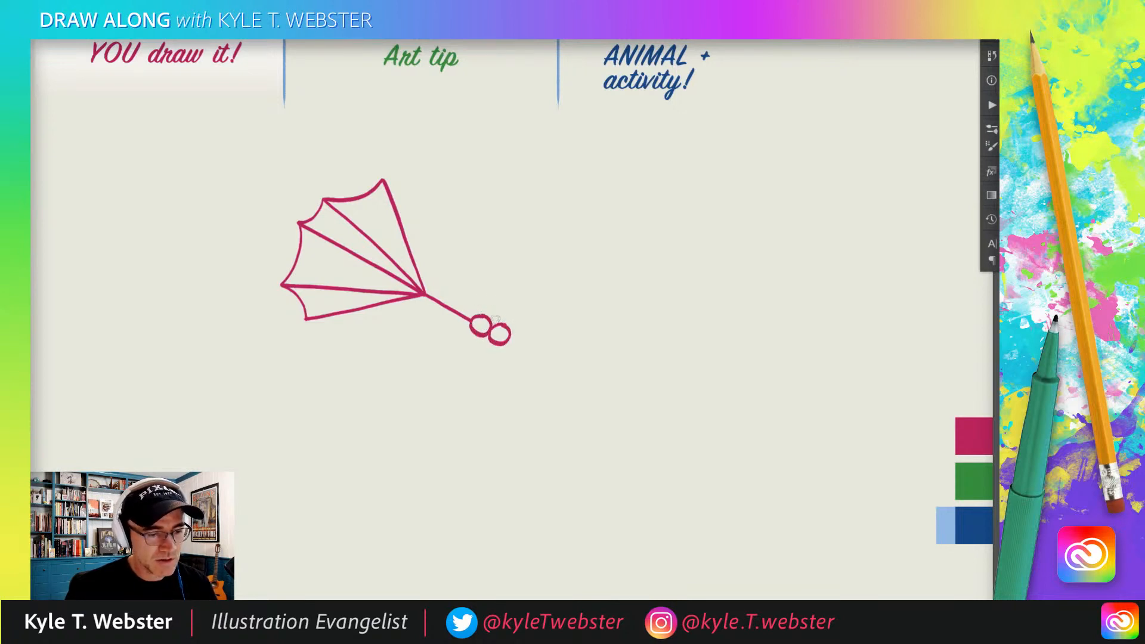
Step: Draw a nearly straight line and a slightly curved line below it, both running right from the second circle
drag(345, 374, 314, 319)
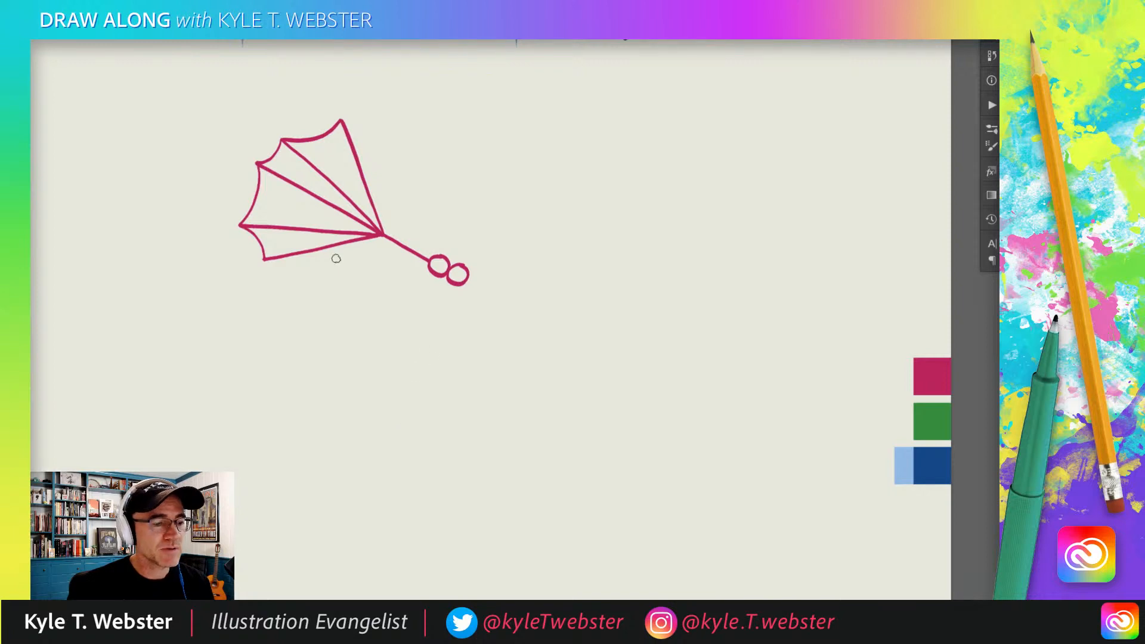
drag(412, 319, 287, 313)
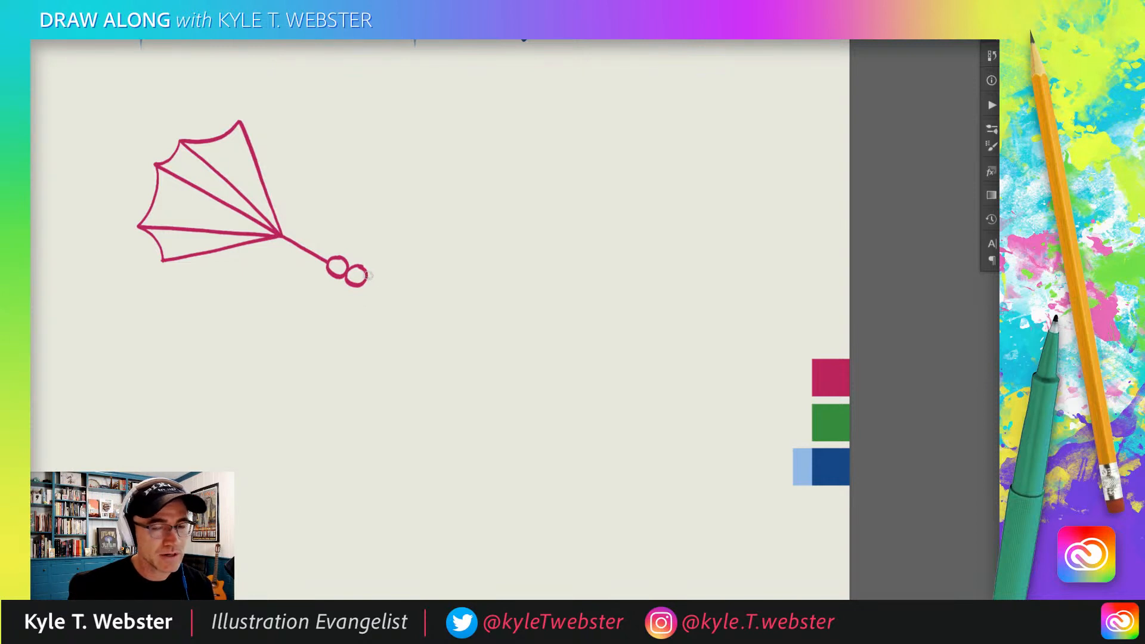
mouse_move(402, 284)
mouse_down()
mouse_move(434, 274)
mouse_move(482, 288)
mouse_up()
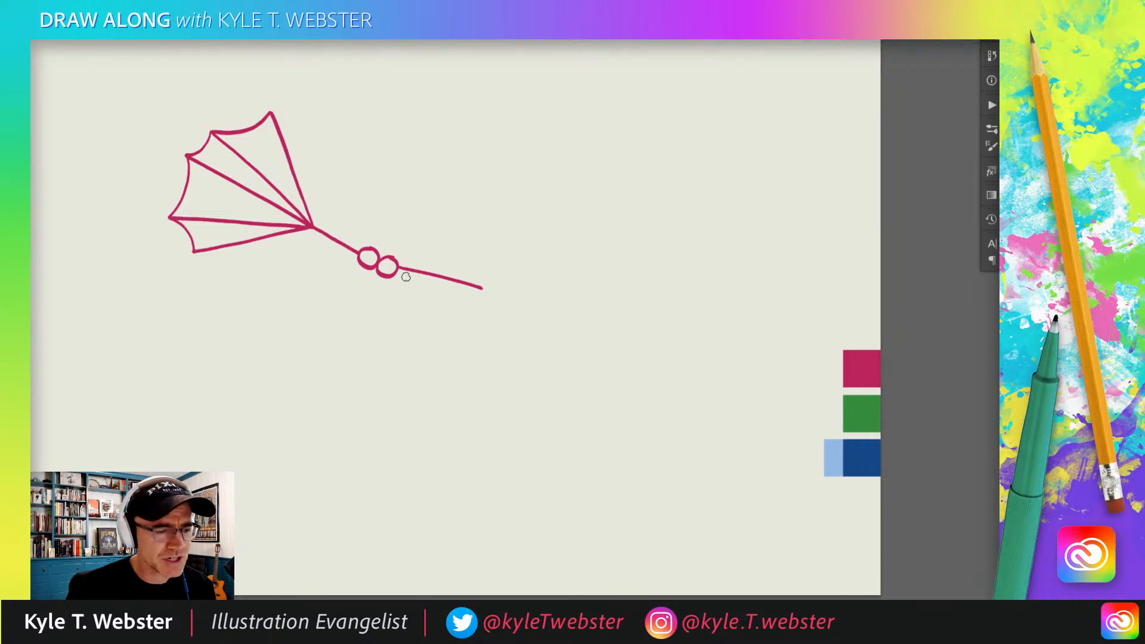
drag(394, 273, 474, 302)
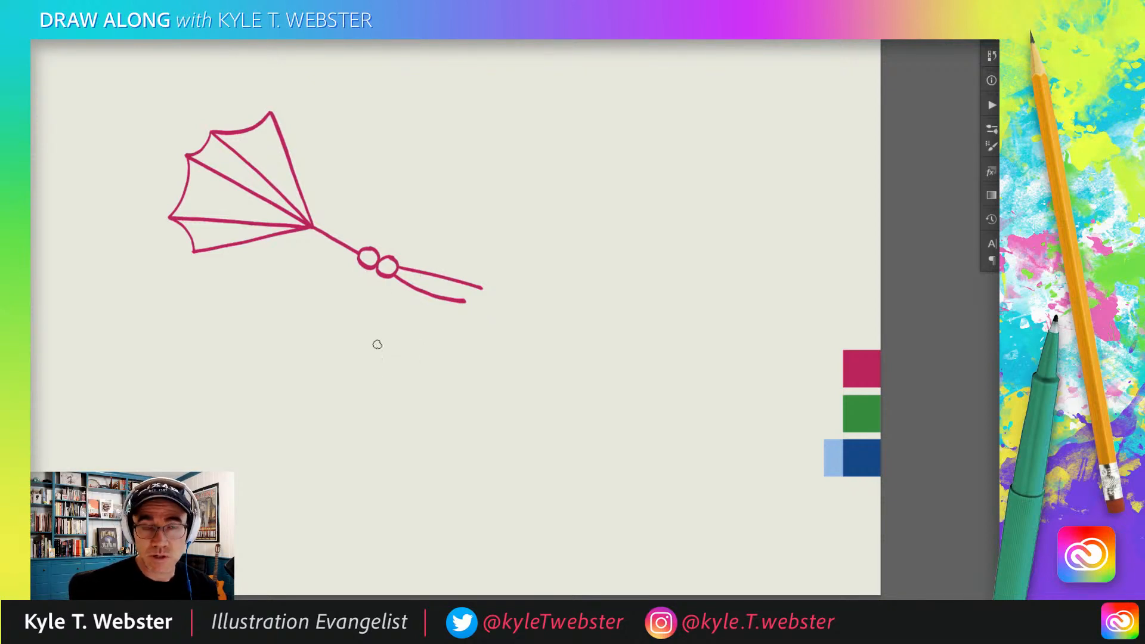
Step: Draw two longer lines sloping down and right, one near the lower curve's end and one from the upper line's end
mouse_move(378, 320)
mouse_down()
mouse_move(349, 364)
mouse_move(376, 299)
mouse_move(439, 273)
mouse_up()
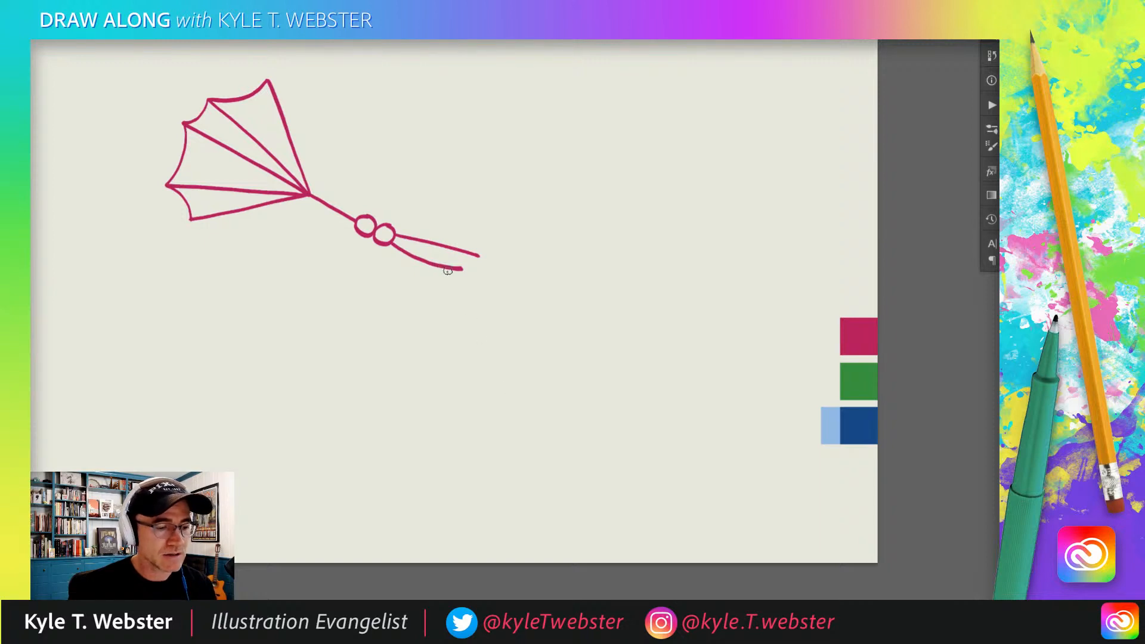
drag(447, 269, 512, 372)
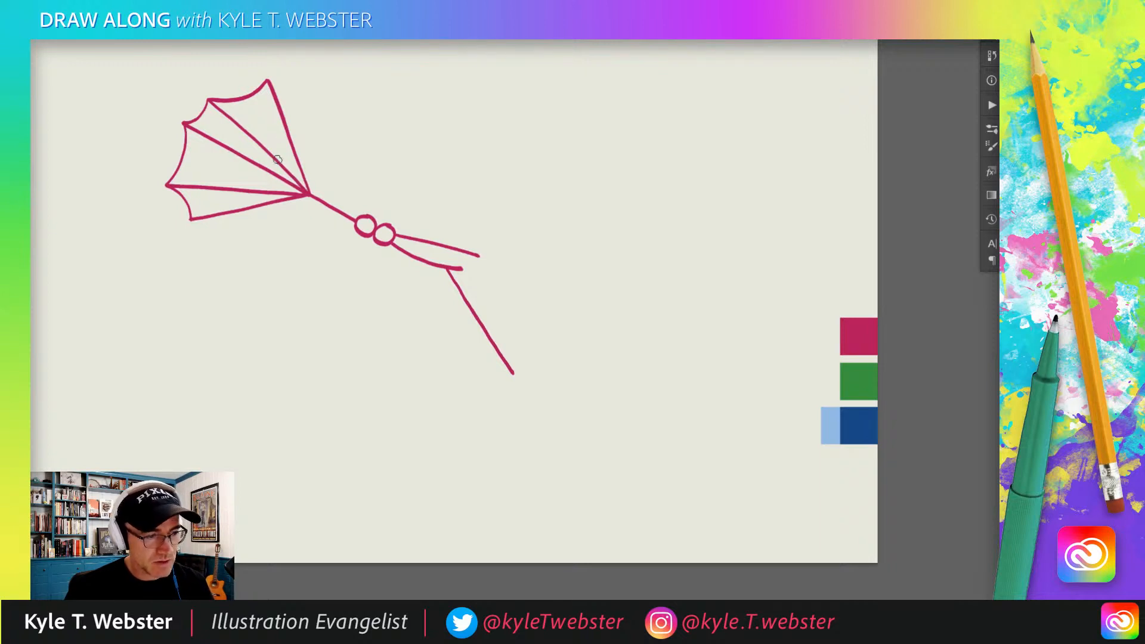
drag(334, 335, 366, 348)
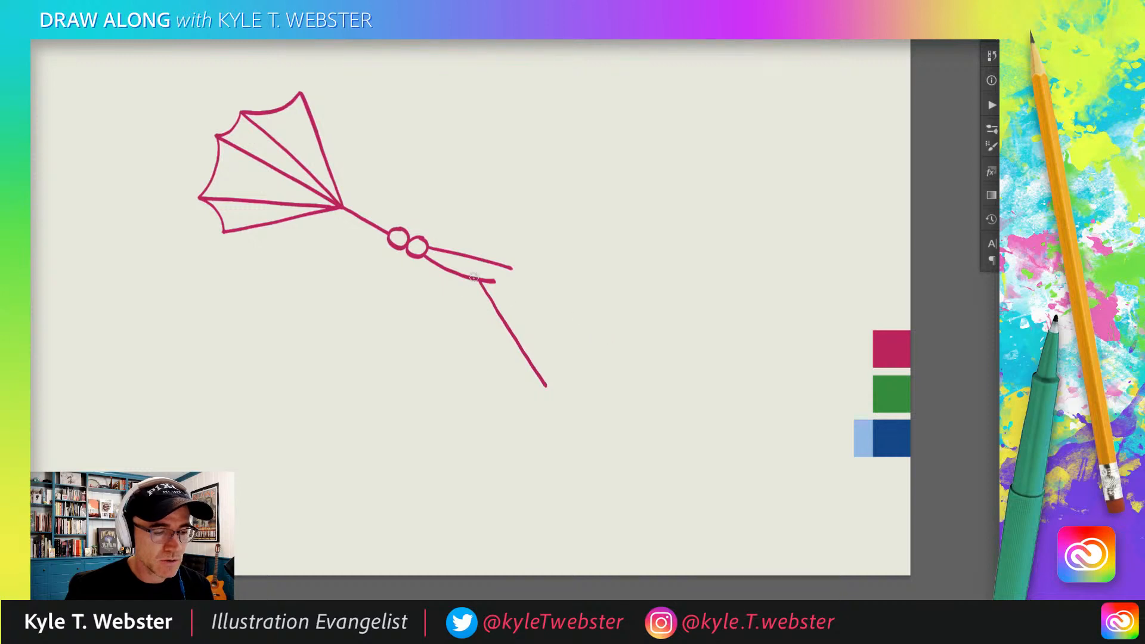
drag(511, 267, 591, 328)
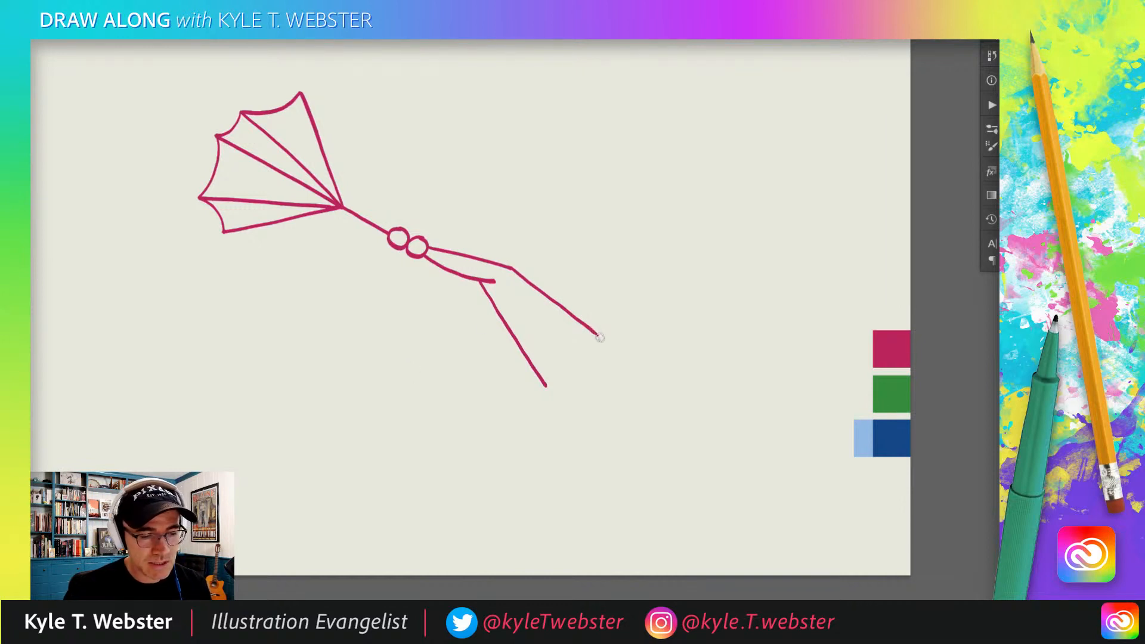
Step: Add a small hook under the lower curve with a third long downward line, and join the three long lines' ends with one edge
drag(424, 327, 463, 309)
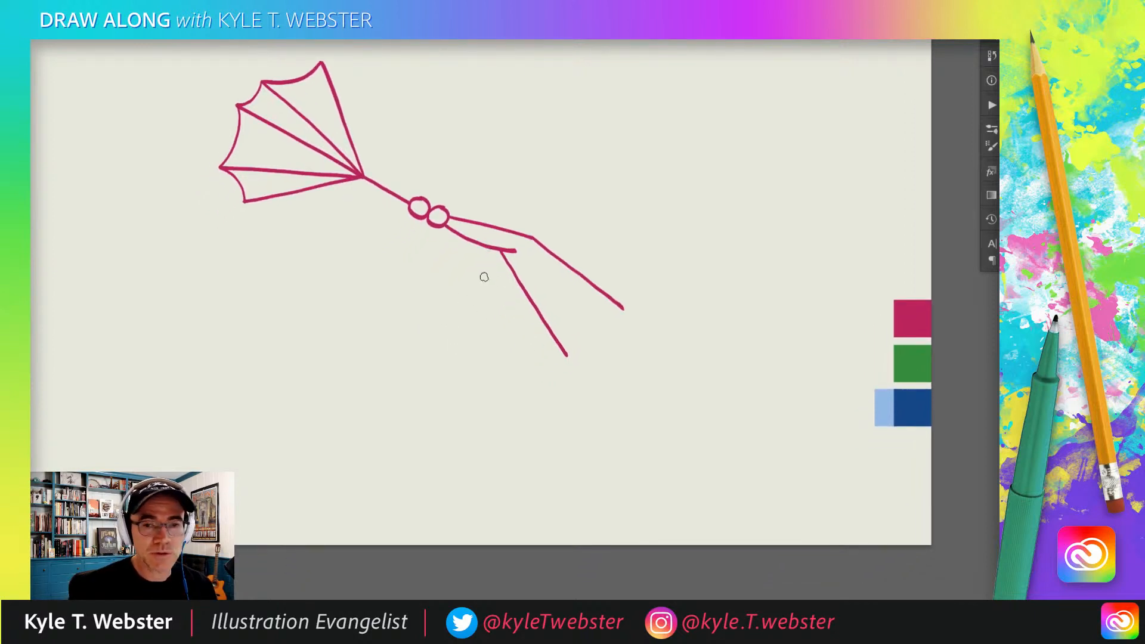
drag(486, 246, 492, 264)
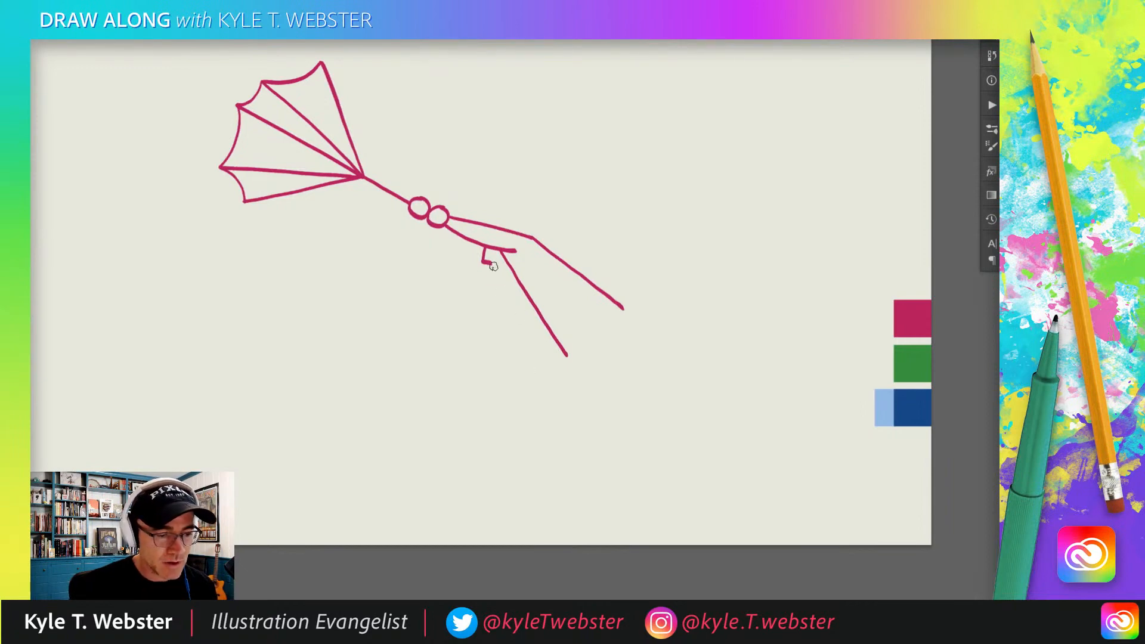
drag(489, 263, 532, 379)
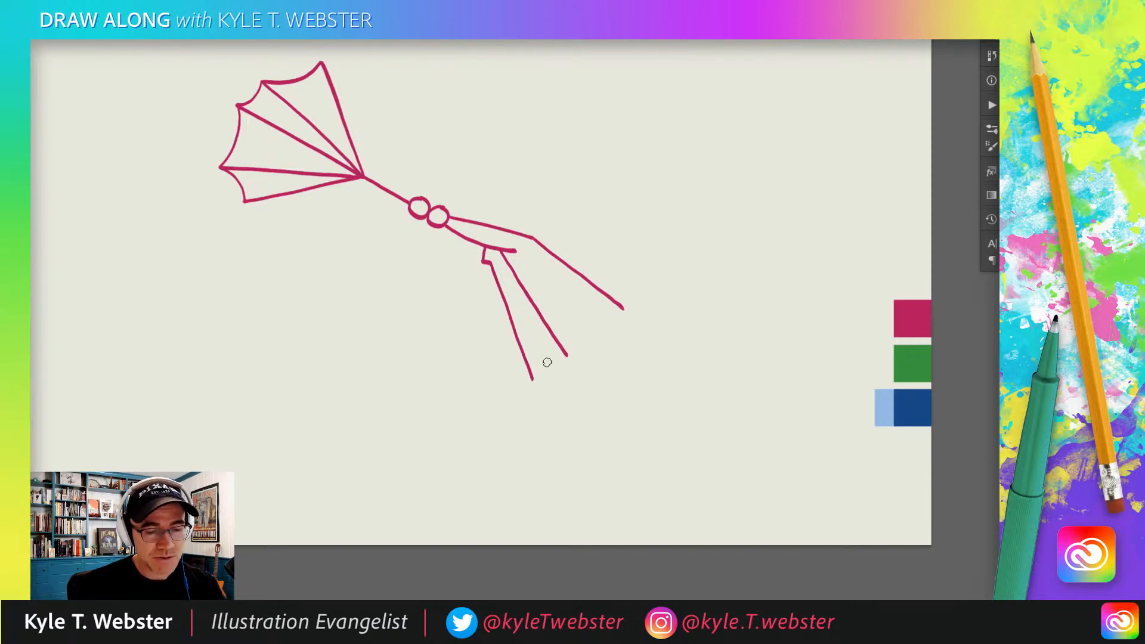
drag(530, 379, 625, 307)
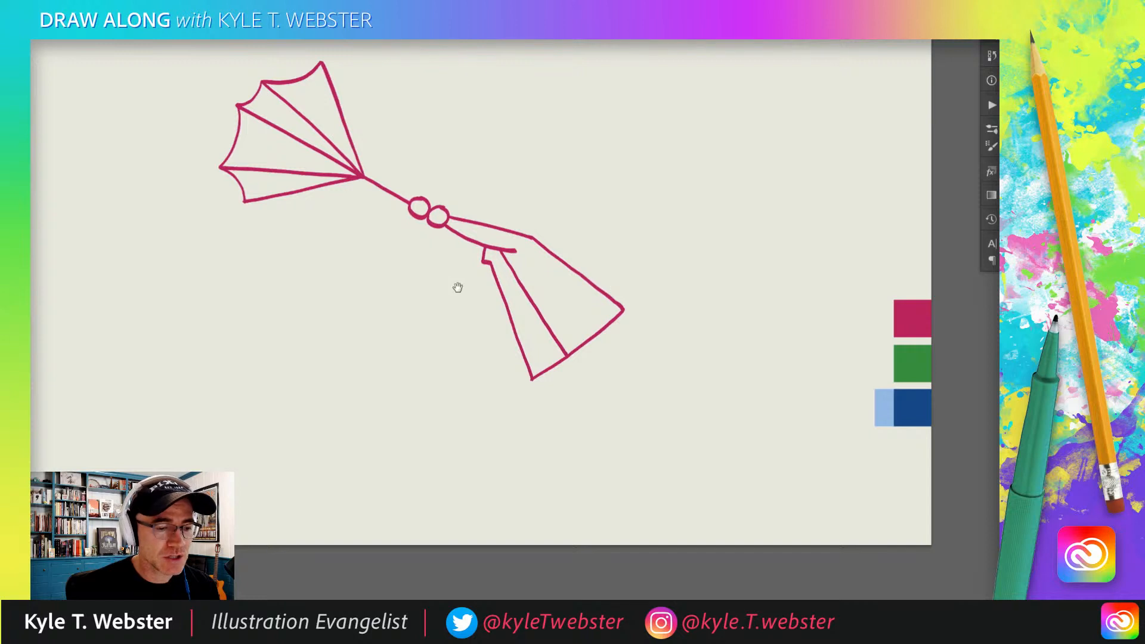
Step: Draw the lower arm as a curve from beneath the first circle down to the coat's front edge below the small hook
drag(458, 285, 487, 300)
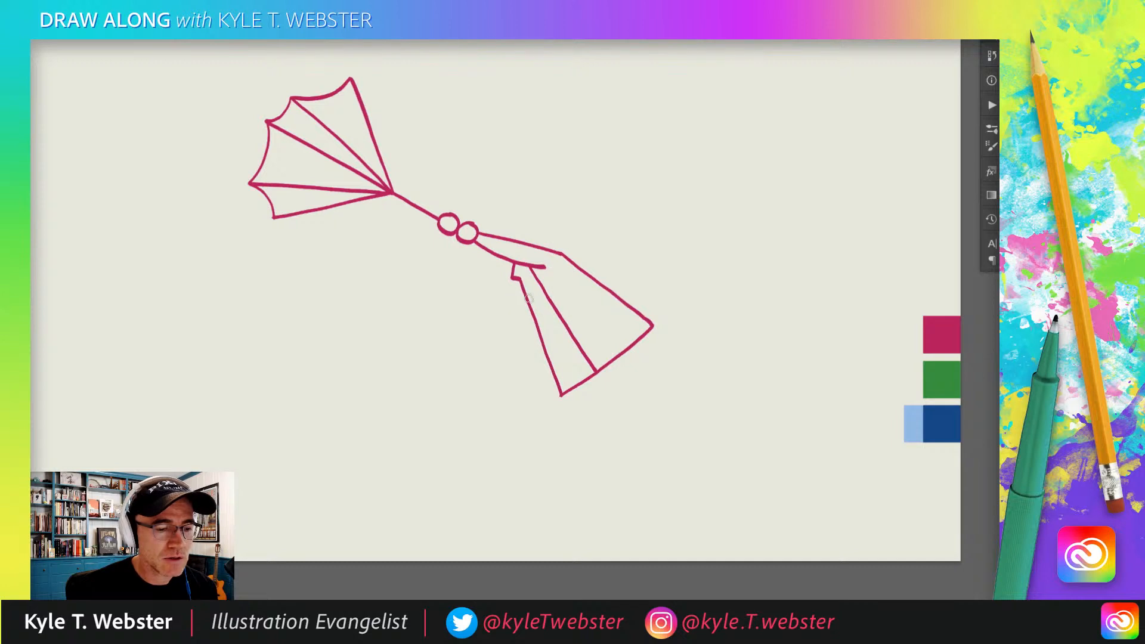
mouse_move(448, 232)
mouse_down()
mouse_move(486, 278)
mouse_move(522, 291)
mouse_move(522, 276)
mouse_up()
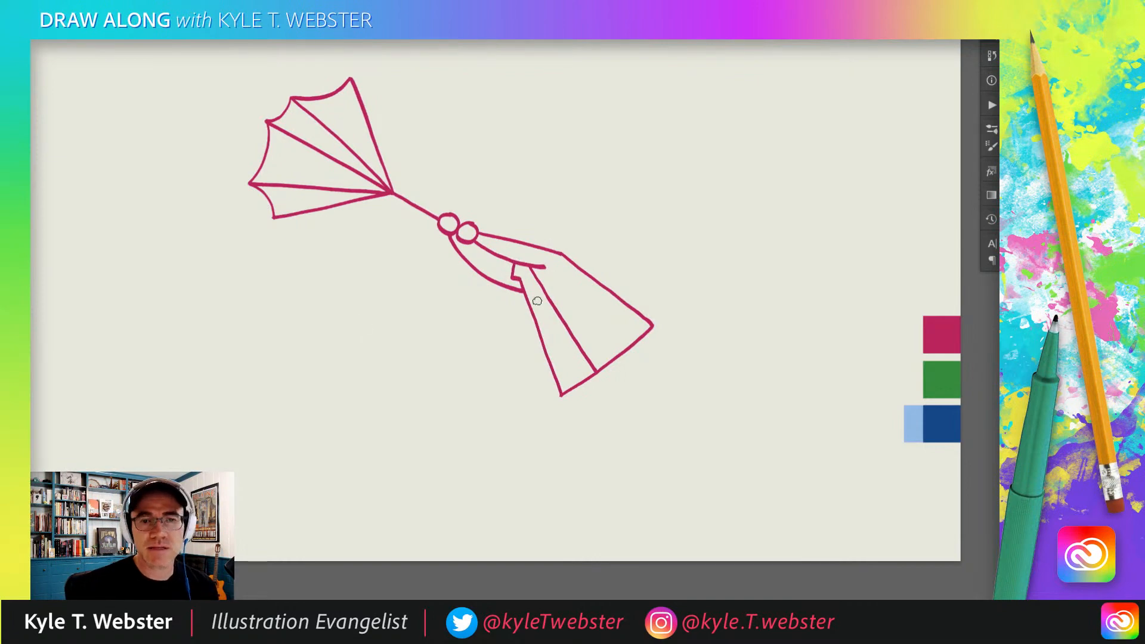
Step: Draw the standing leg below the coat hem with two curved lines and a short flat foot line extending right
mouse_move(371, 340)
mouse_down()
mouse_move(317, 322)
mouse_move(350, 363)
mouse_up()
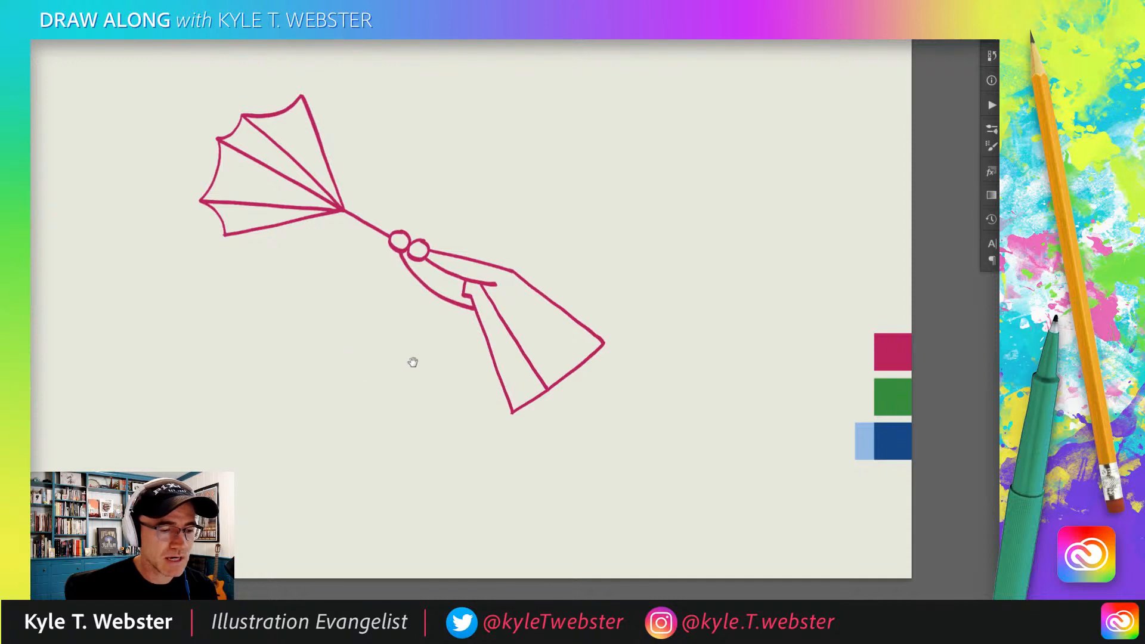
drag(412, 360, 345, 314)
mouse_move(422, 365)
mouse_down()
mouse_move(553, 333)
mouse_move(573, 350)
mouse_move(576, 417)
mouse_up()
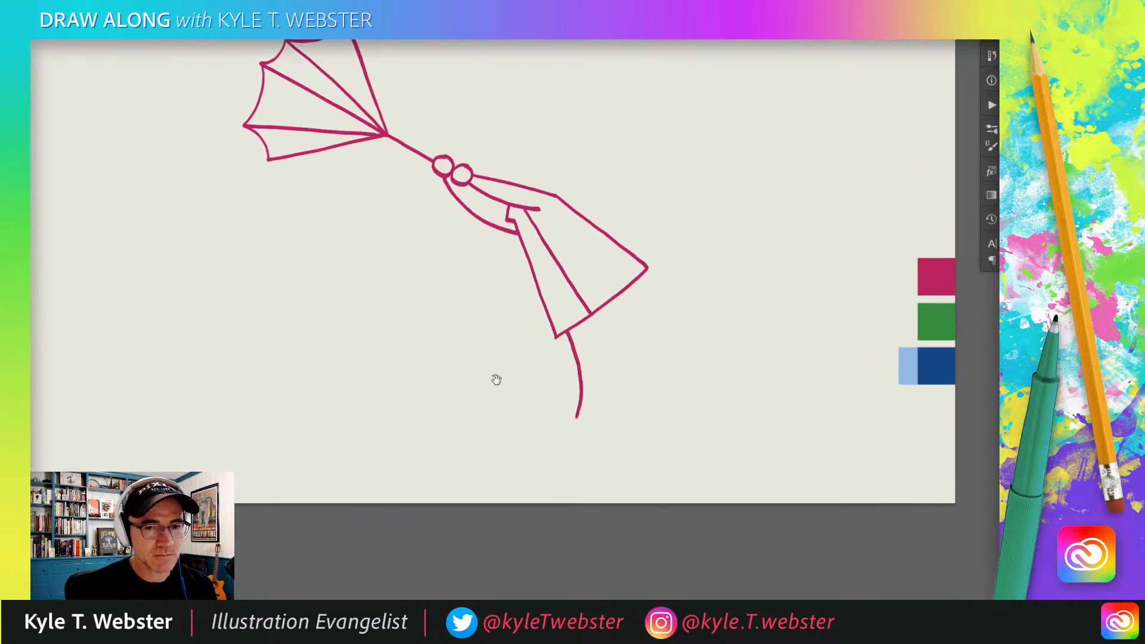
drag(486, 378, 418, 353)
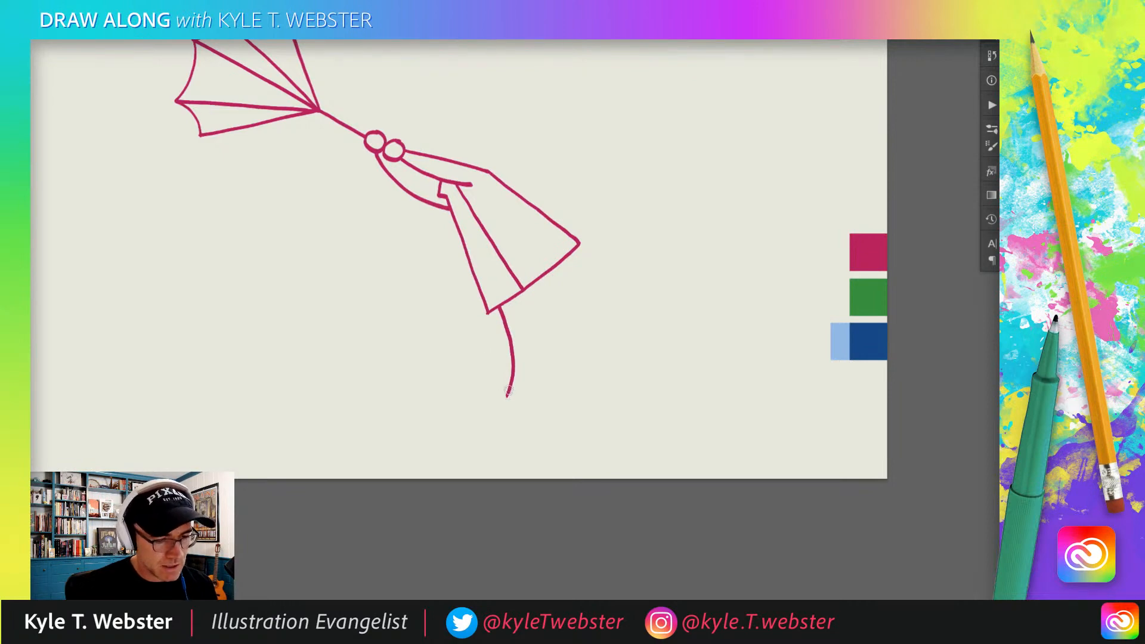
drag(508, 395, 549, 396)
drag(365, 365, 322, 378)
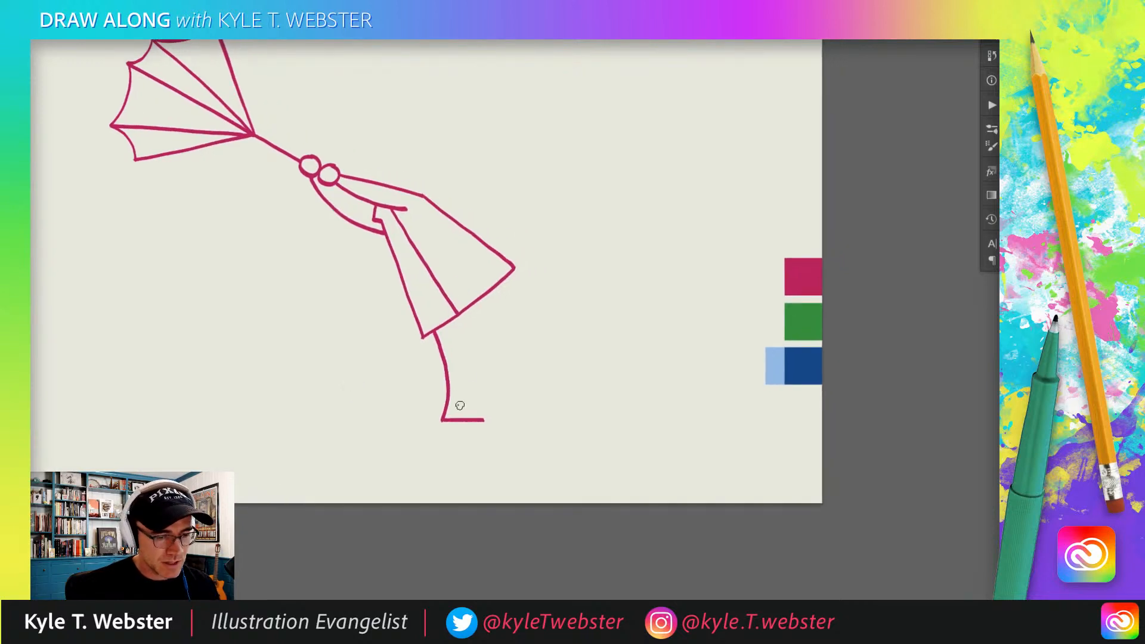
drag(461, 401, 467, 316)
Step: Draw the trailing leg sloping down and right from the hem's right corner, with a short upturned foot and a lower leg line
drag(345, 346, 316, 406)
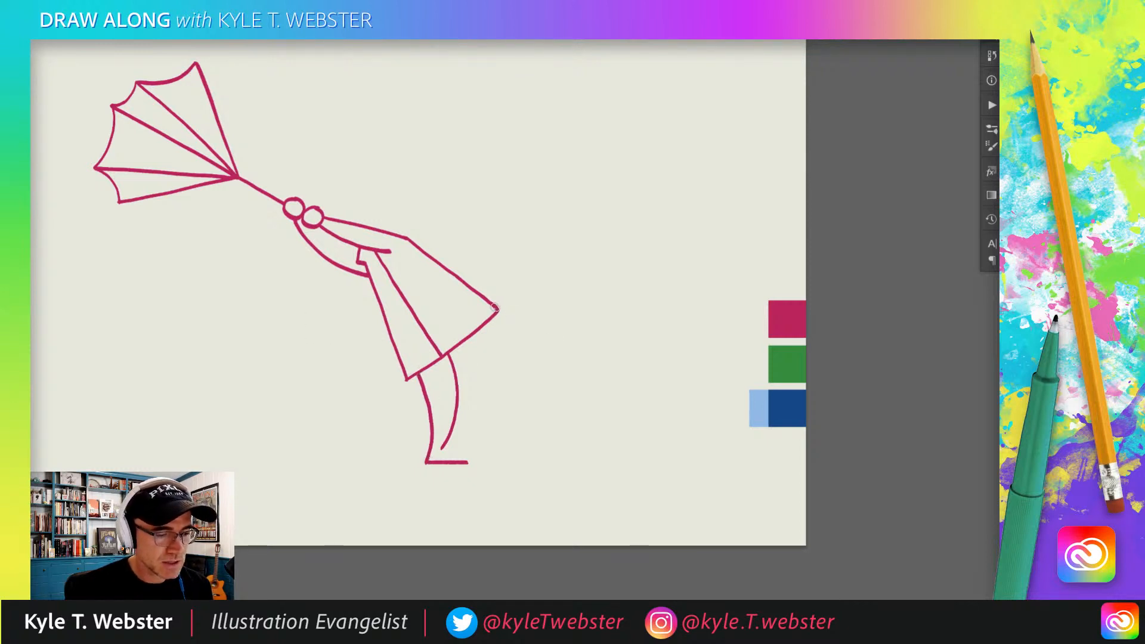
drag(495, 308, 580, 370)
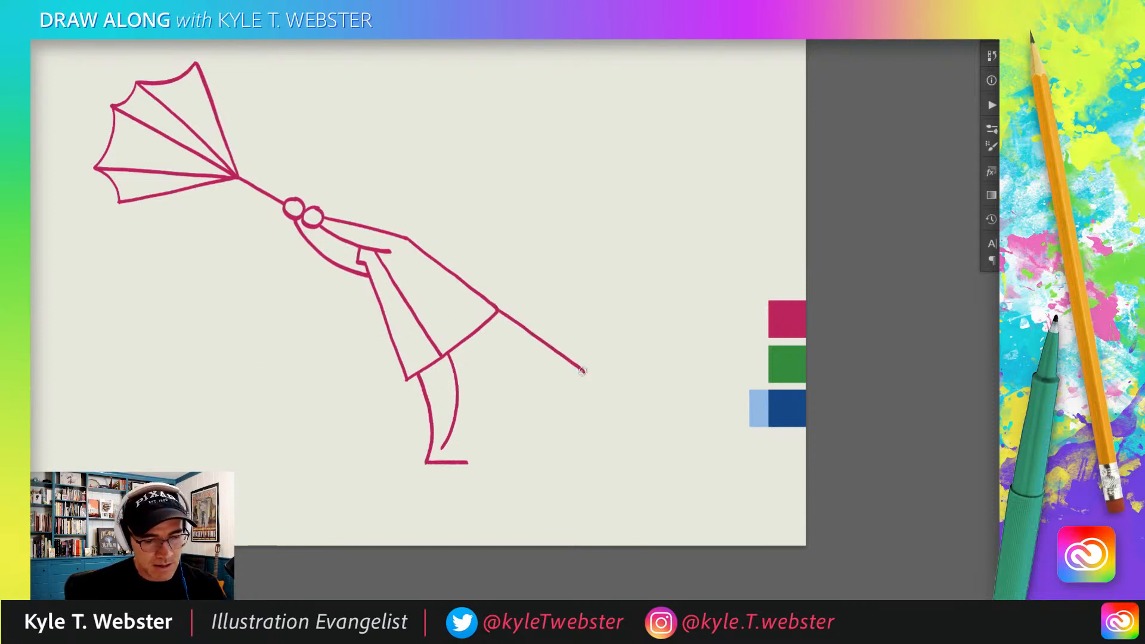
drag(584, 371, 602, 356)
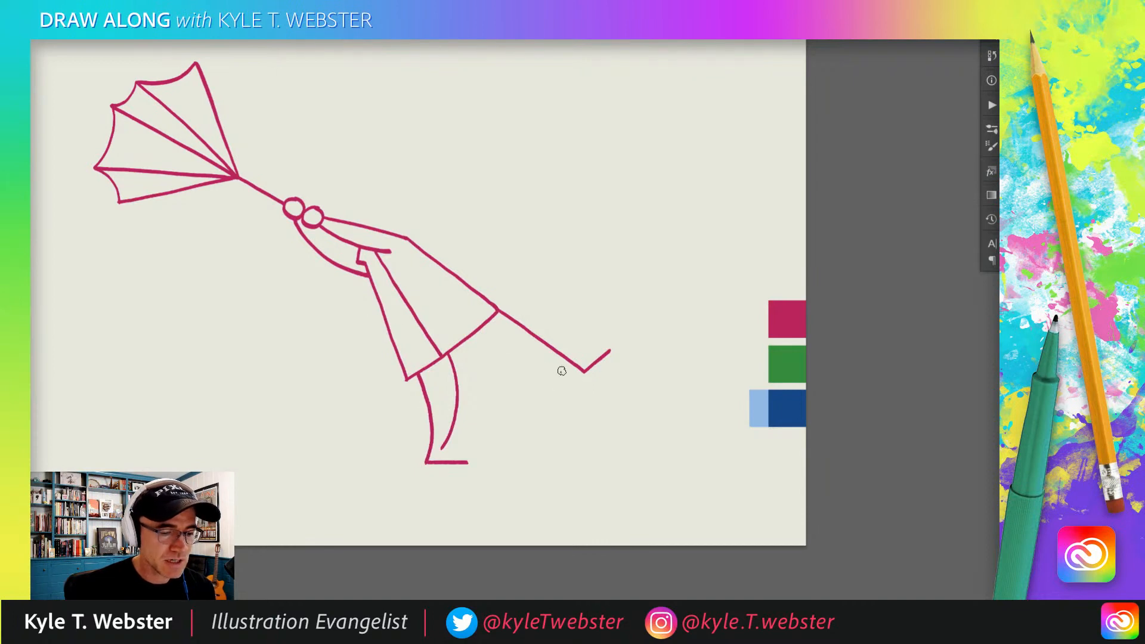
drag(563, 373, 474, 340)
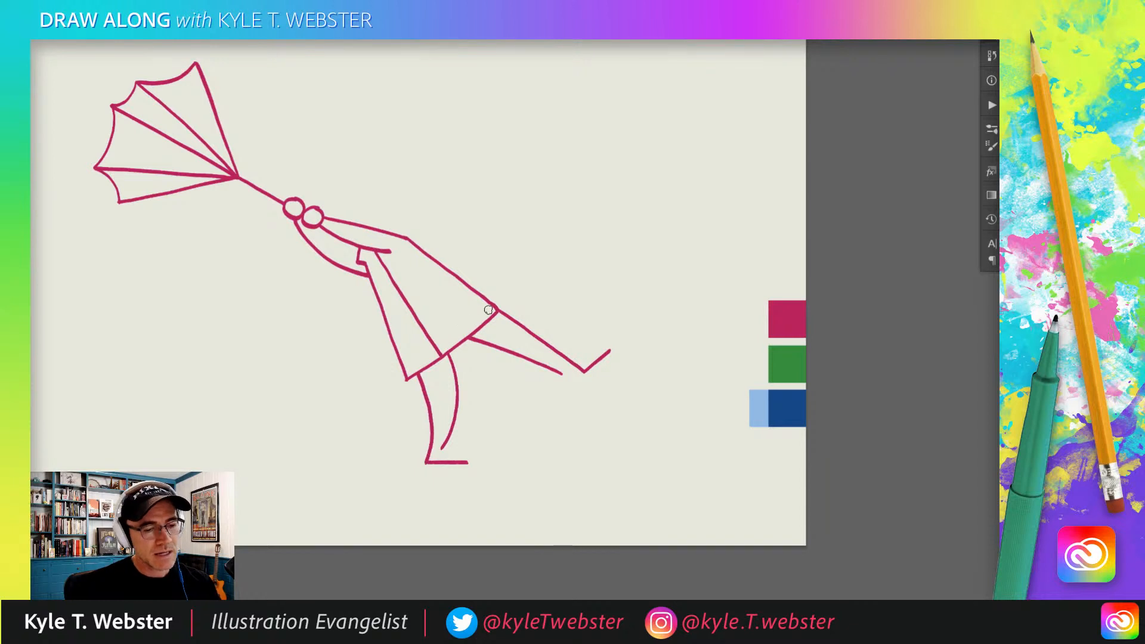
drag(491, 309, 418, 367)
key(ctrl+z)
key(ctrl+z)
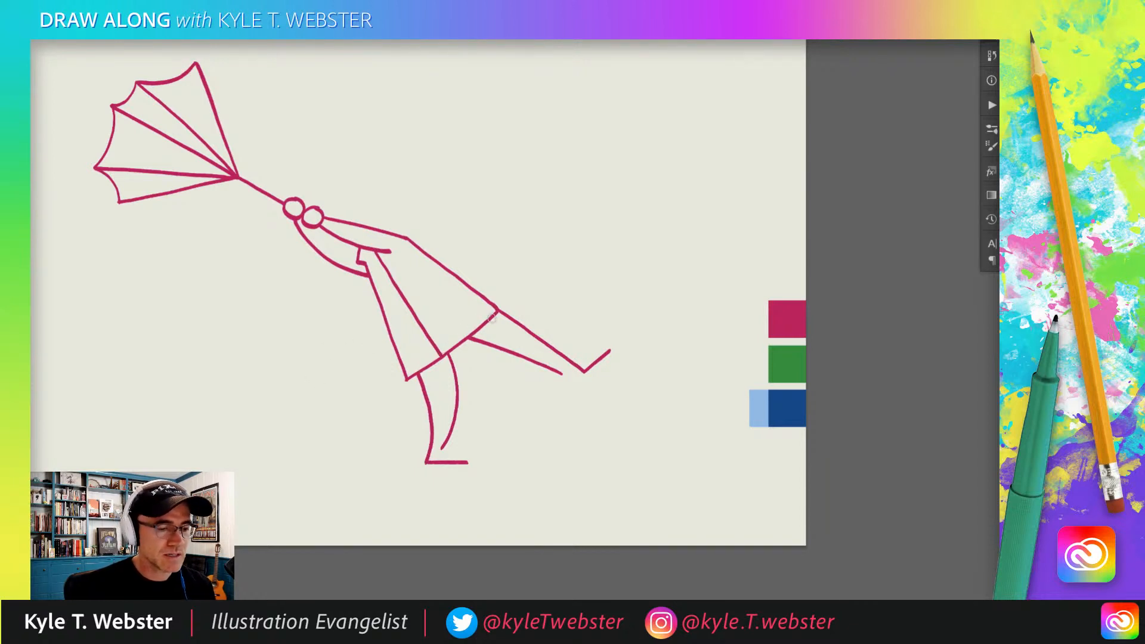
Step: Draw the head's curved outline above the upper arm and several short parallel hair strokes streaming left towards the umbrella
drag(304, 384, 406, 398)
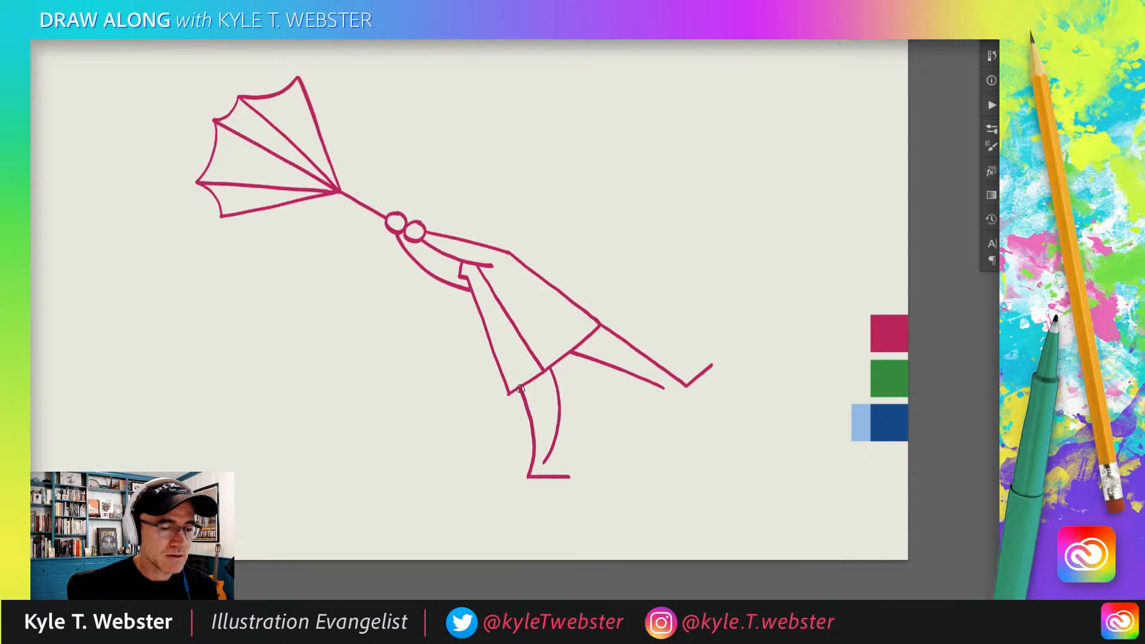
mouse_move(399, 370)
mouse_down()
mouse_move(439, 394)
mouse_move(450, 427)
mouse_up()
drag(430, 353, 388, 372)
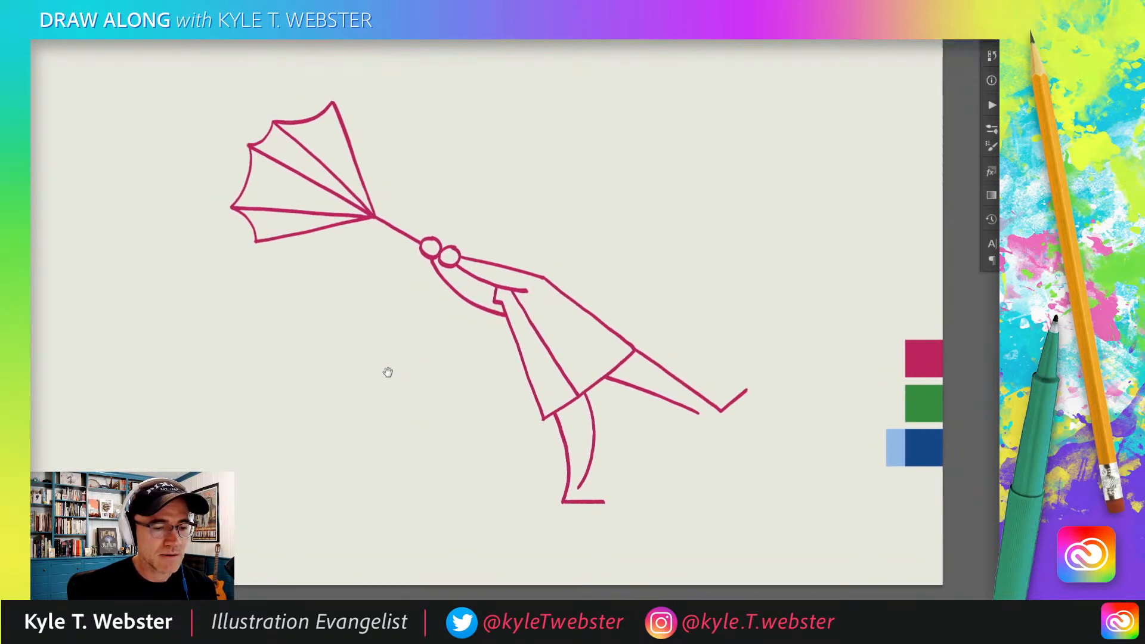
scroll(487, 253, up, 1)
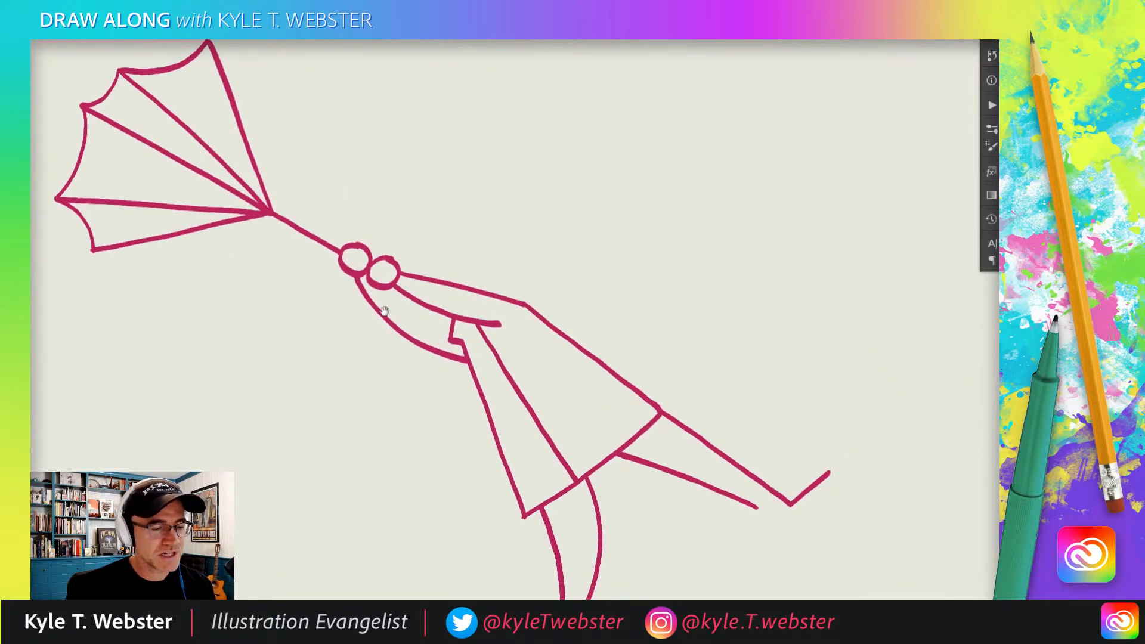
drag(392, 353, 365, 368)
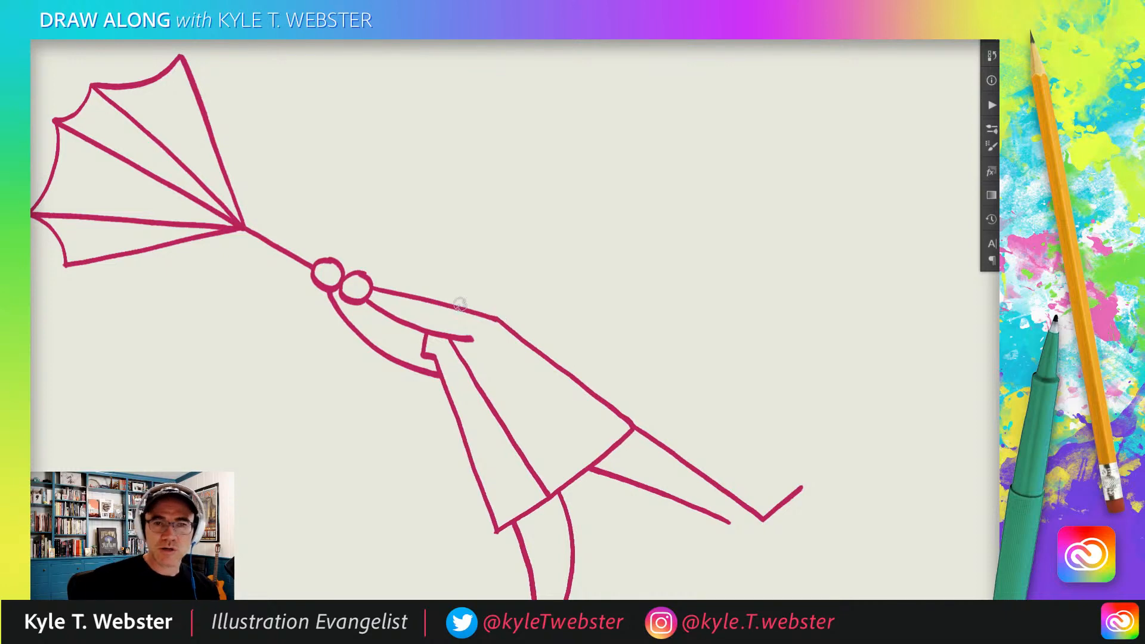
drag(476, 313, 451, 258)
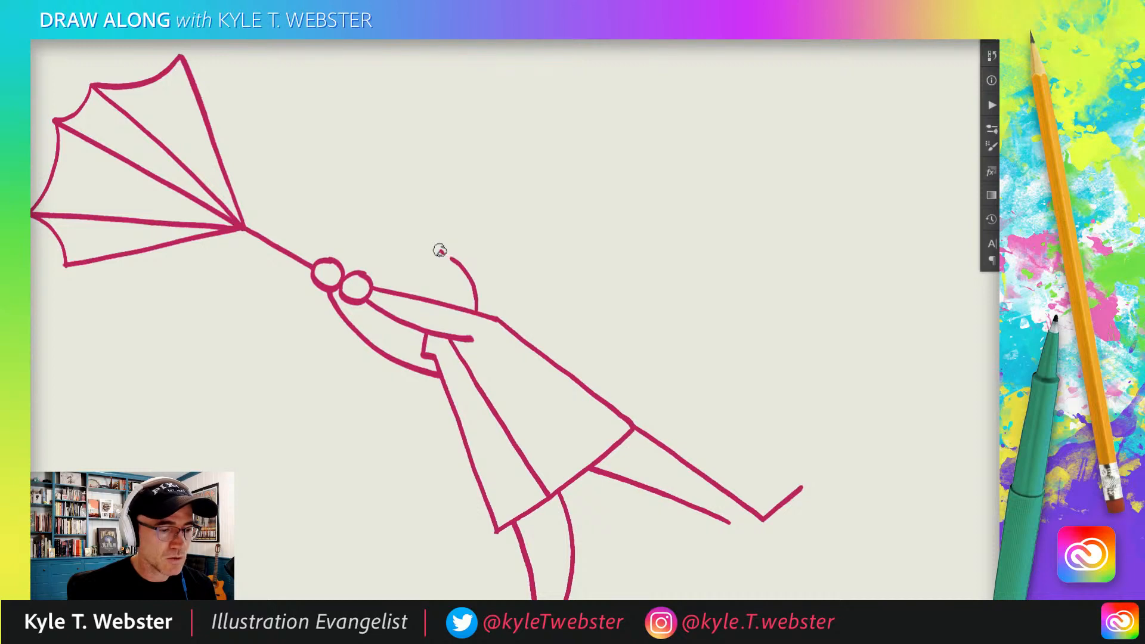
drag(443, 253, 397, 229)
mouse_move(435, 263)
mouse_down()
mouse_move(388, 241)
mouse_move(390, 258)
mouse_move(376, 257)
mouse_move(397, 277)
mouse_move(376, 270)
mouse_up()
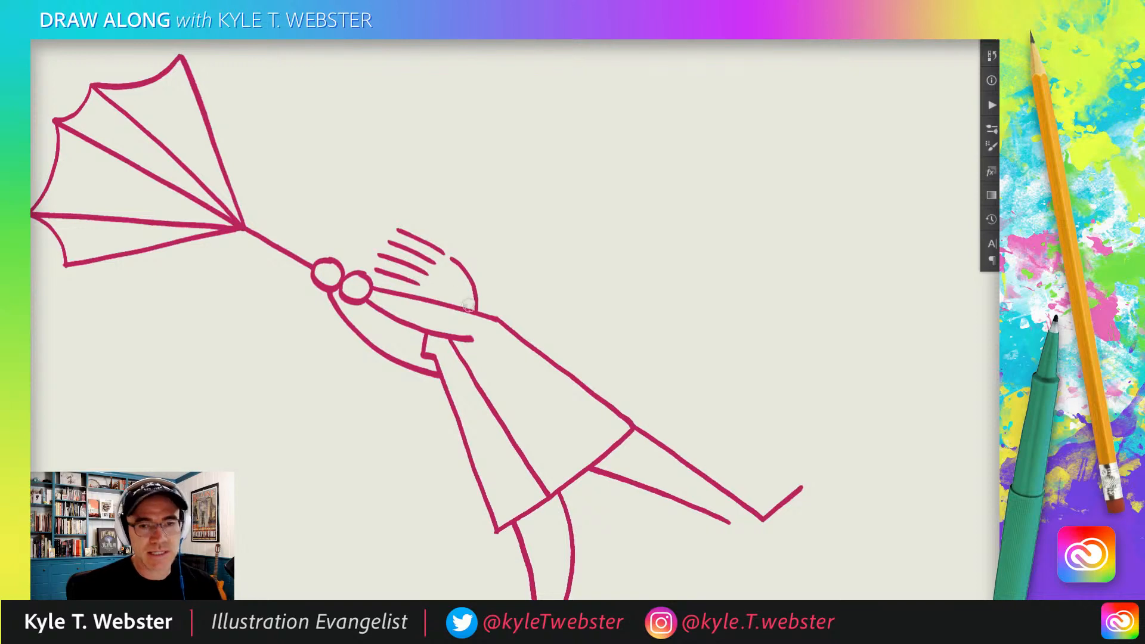
Step: Add two dot eyes and a small angular mark between them to the face
click(456, 273)
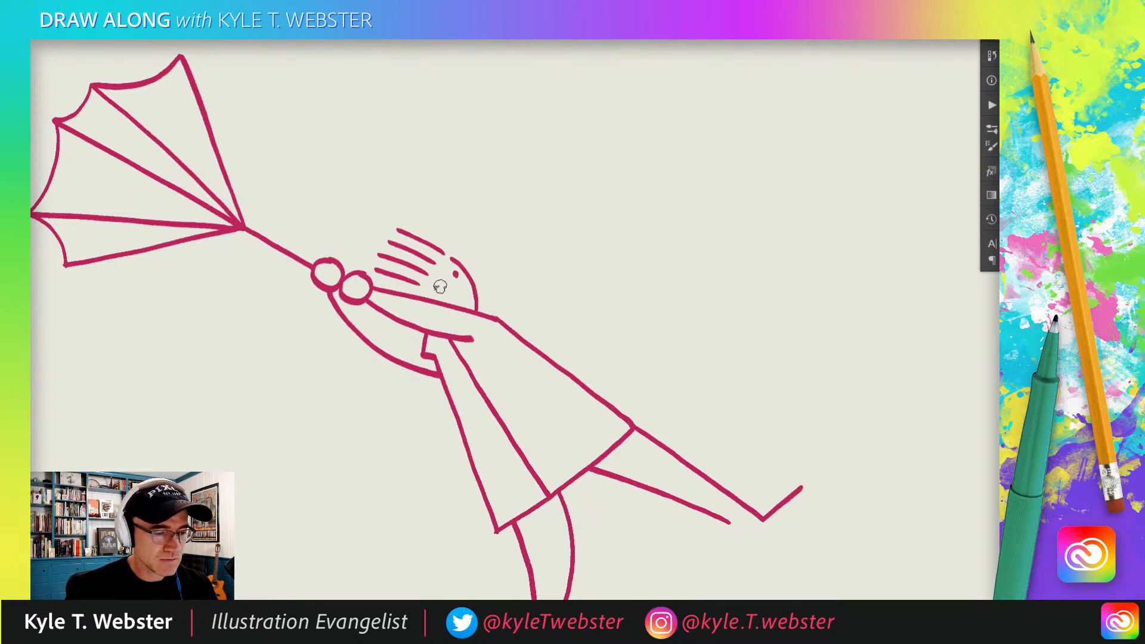
click(441, 287)
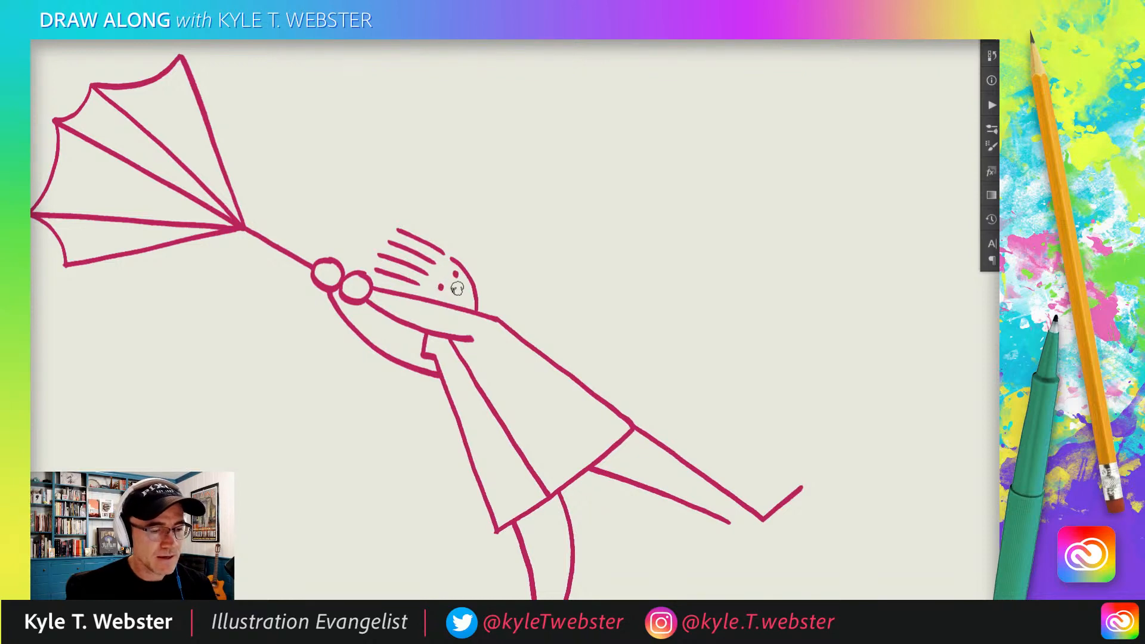
drag(456, 286, 460, 293)
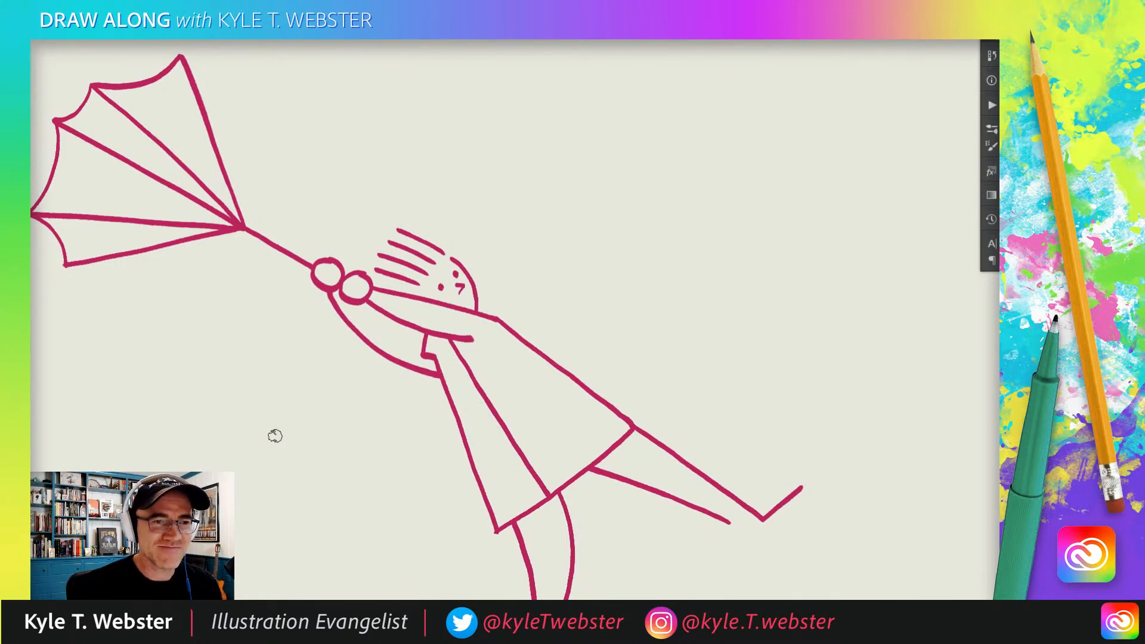
Step: Draw a horizontal ground line left of the standing foot, trailing off into a few short dots
drag(335, 388, 403, 357)
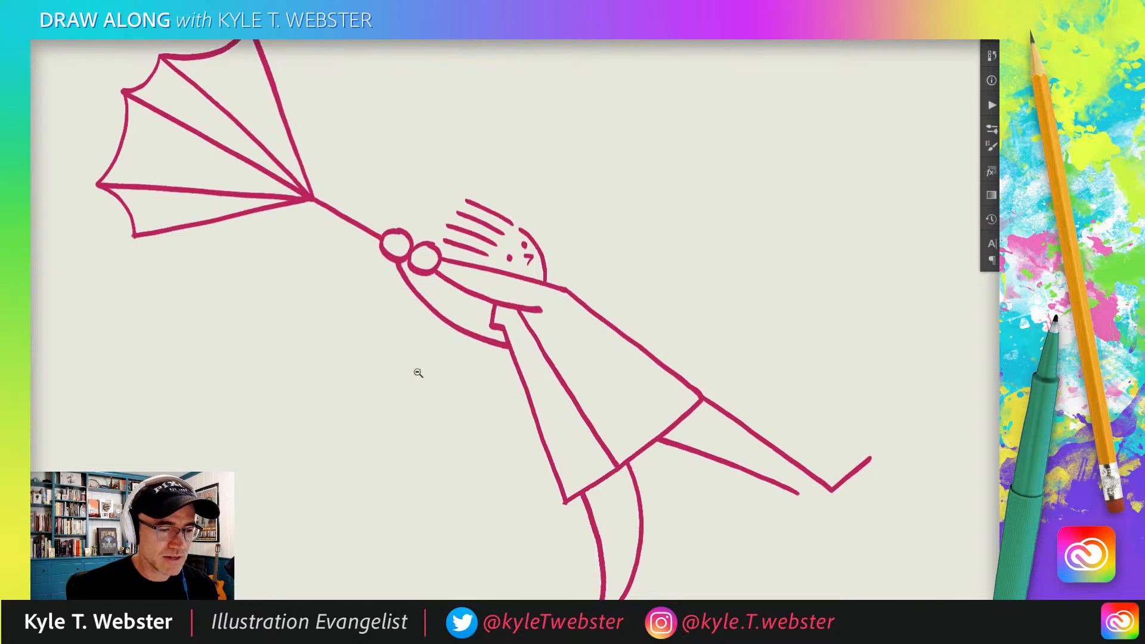
click(418, 373)
drag(371, 396, 392, 370)
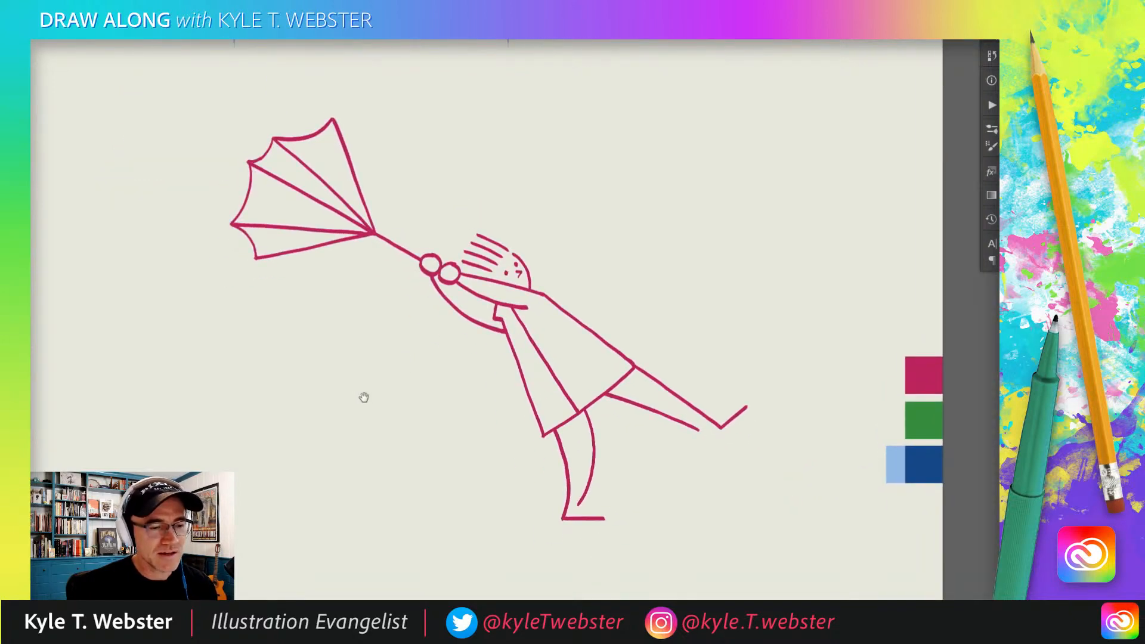
drag(419, 419, 454, 384)
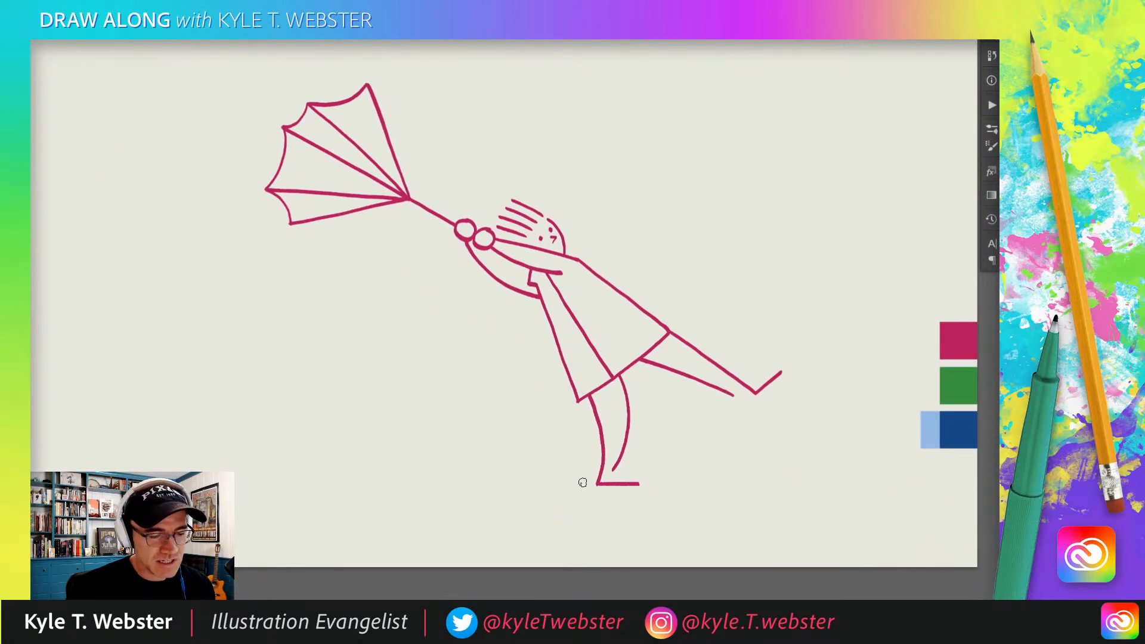
drag(584, 485, 480, 484)
drag(471, 485, 466, 485)
drag(370, 410, 323, 437)
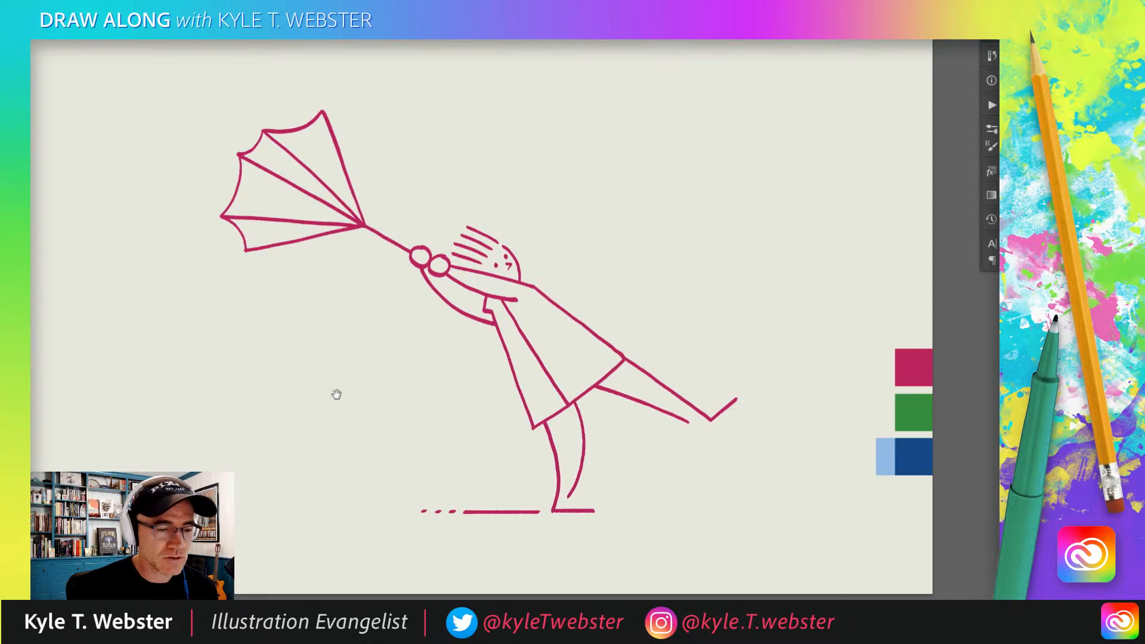
drag(390, 352, 420, 362)
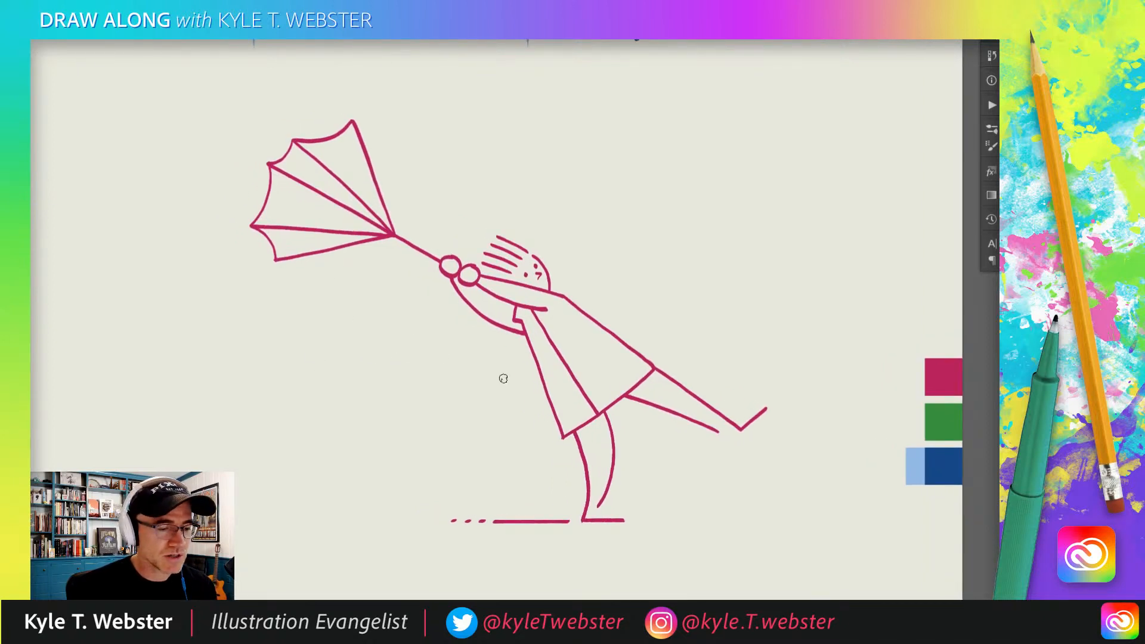
mouse_move(503, 379)
mouse_down()
mouse_move(406, 328)
mouse_move(419, 354)
mouse_move(318, 301)
mouse_move(340, 309)
mouse_up()
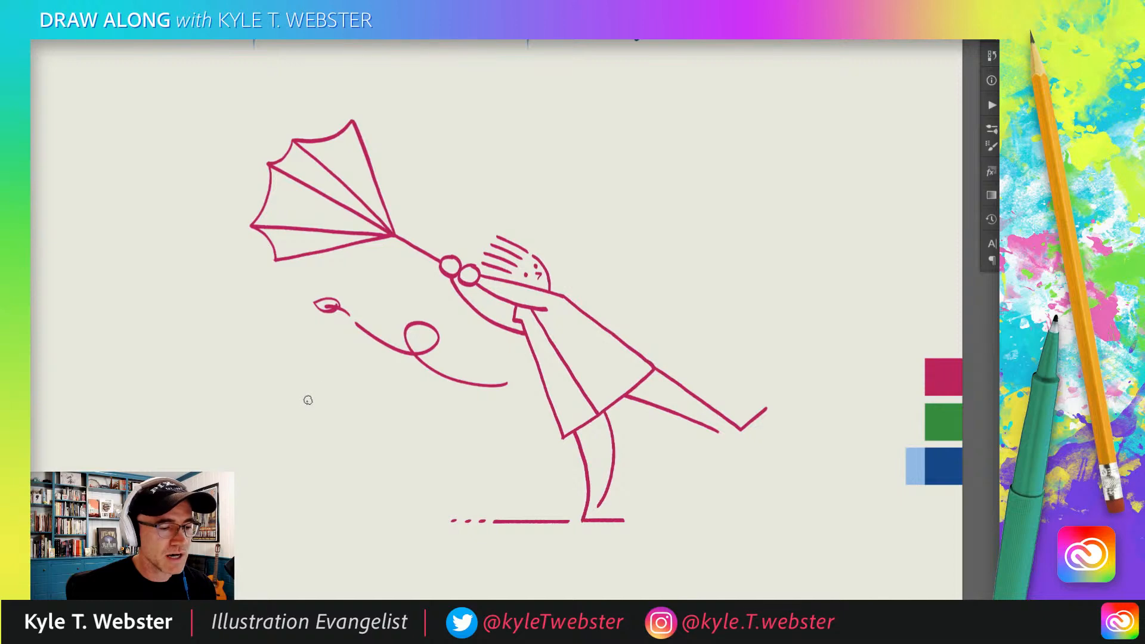
key(ctrl+z)
key(ctrl+z)
Step: Draw three sloping wind lines below the arms and three more above the head
drag(506, 377, 393, 322)
drag(462, 388, 412, 360)
drag(477, 420, 421, 395)
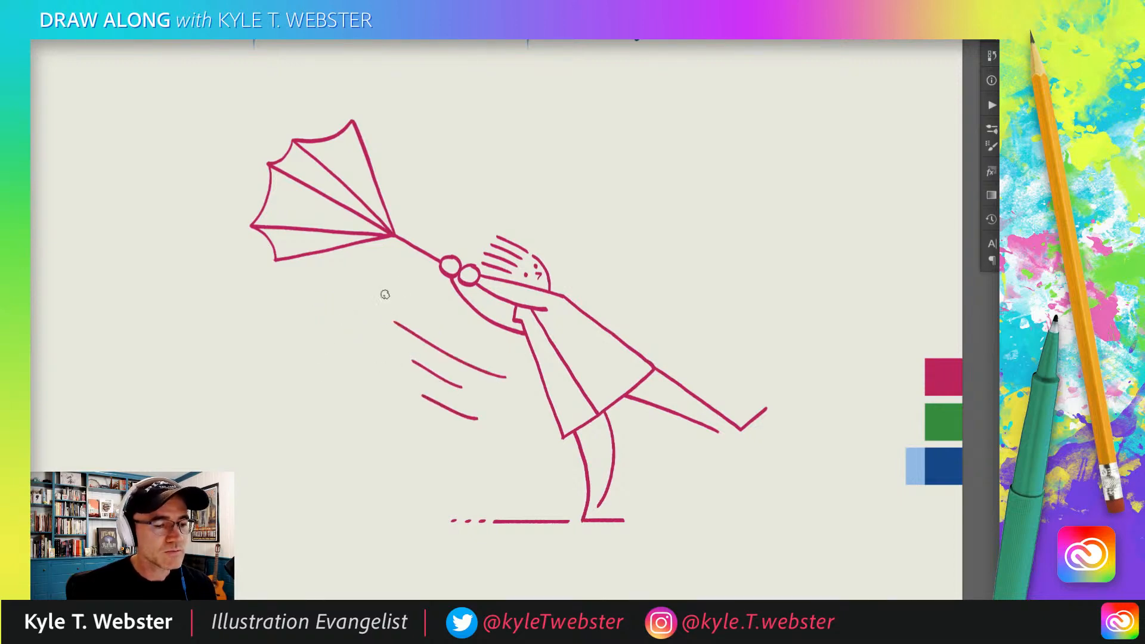
drag(592, 237, 501, 205)
mouse_move(570, 216)
mouse_down()
mouse_move(527, 200)
mouse_move(487, 162)
mouse_up()
Step: Draw a small flying leaf with a stem and a trail of dots below the lower wind lines
key(space)
drag(332, 404, 282, 394)
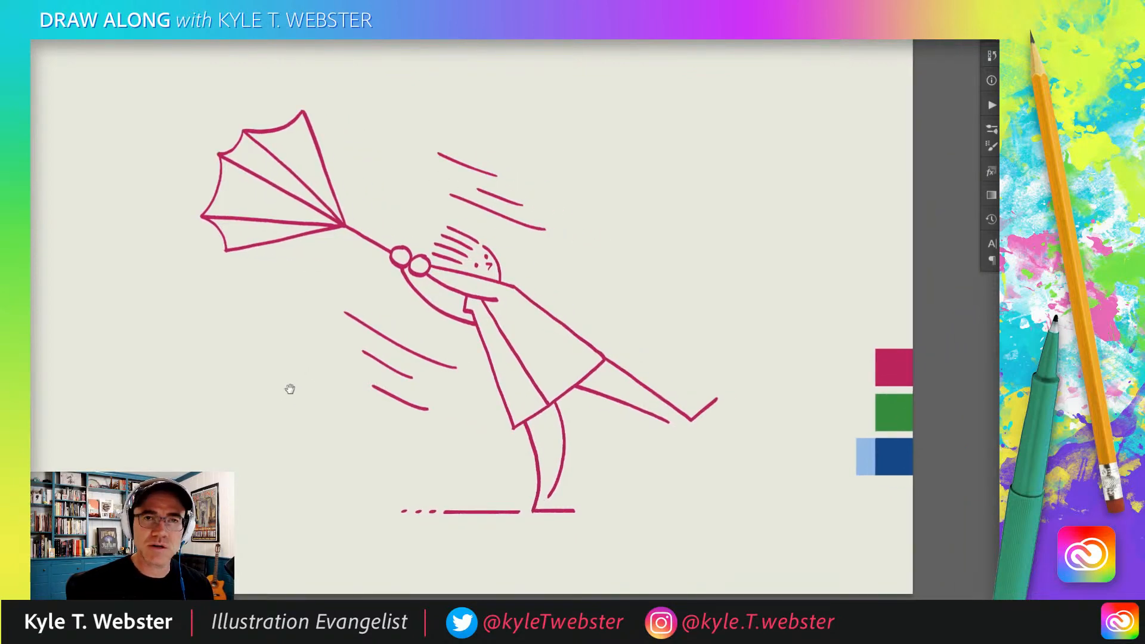
click(357, 419)
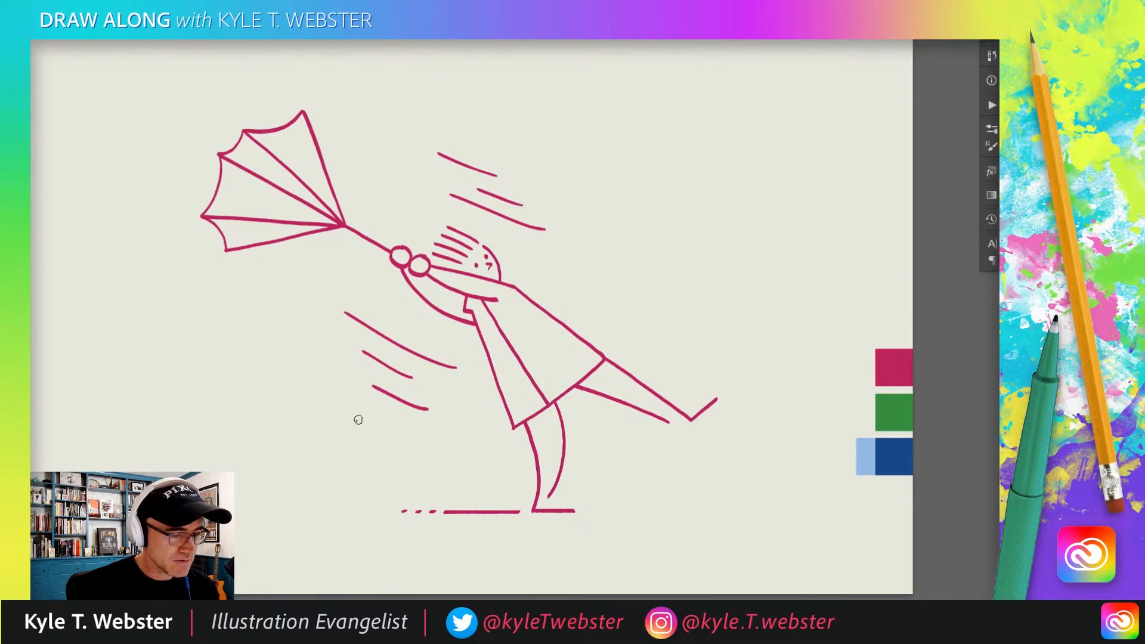
click(347, 414)
click(322, 406)
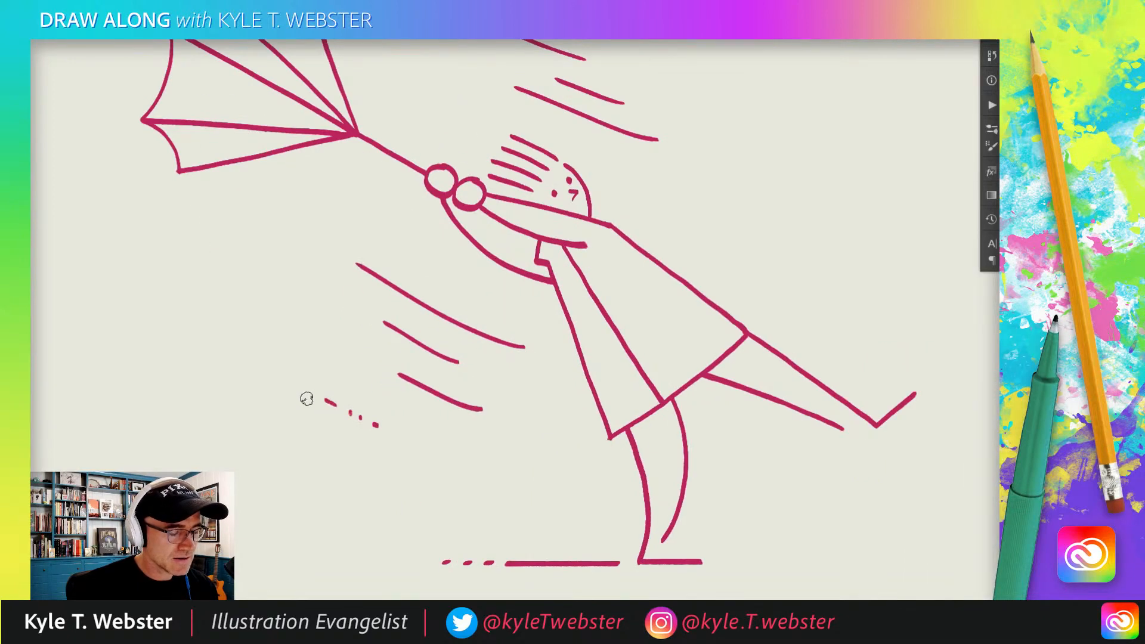
mouse_move(307, 399)
mouse_down()
mouse_move(334, 404)
mouse_move(288, 395)
mouse_move(322, 404)
mouse_up()
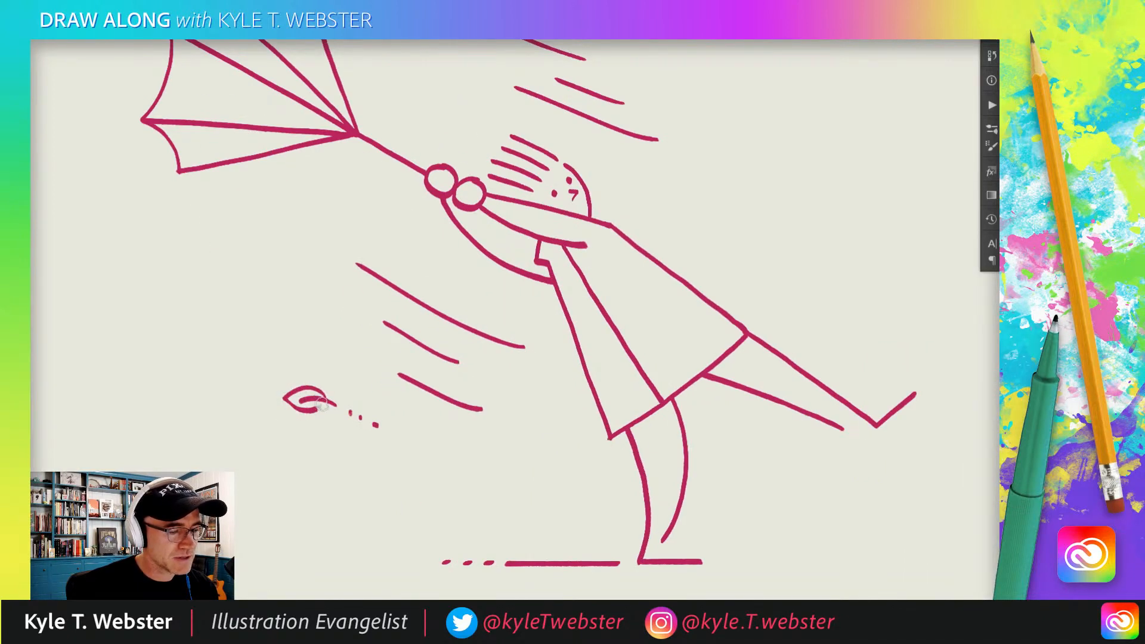
Step: Draw a small upright leaf with a short stem between the umbrella and the upper wind lines
alt+click(300, 369)
alt+click(297, 366)
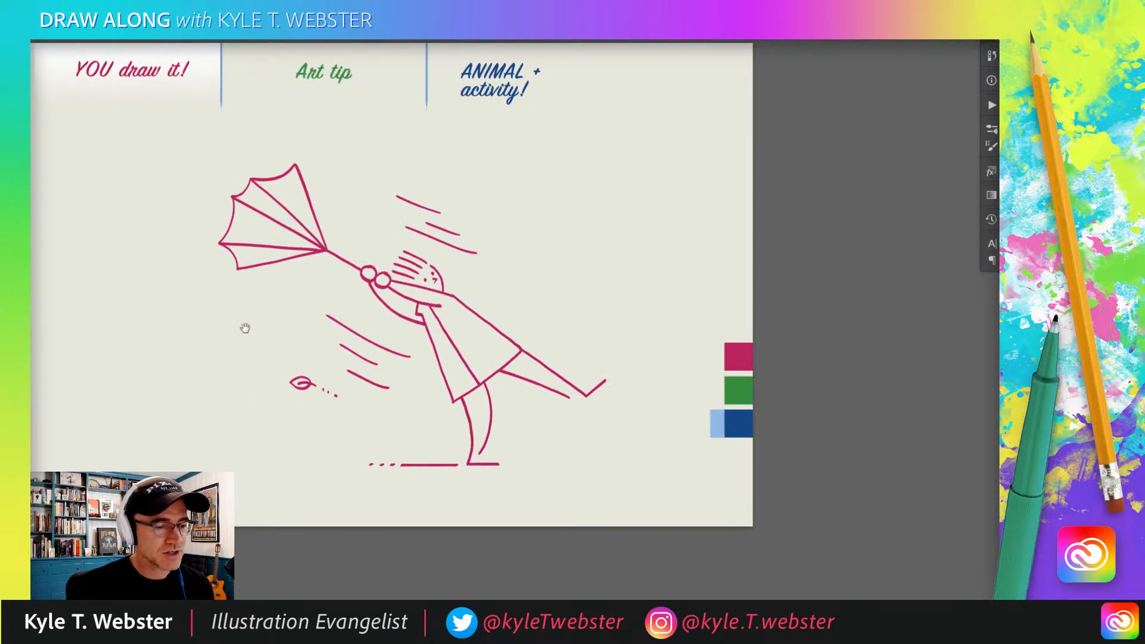
ctrl+click(373, 222)
mouse_move(372, 260)
mouse_down()
mouse_move(410, 354)
mouse_move(400, 318)
mouse_move(409, 308)
mouse_move(408, 322)
mouse_move(411, 289)
mouse_move(411, 327)
mouse_up()
ctrl+click(409, 314)
Step: Draw a third small leaf with a trail of dots behind the figure's back, above the trailing leg
alt+click(380, 431)
alt+click(379, 431)
drag(311, 458, 291, 398)
ctrl+click(469, 401)
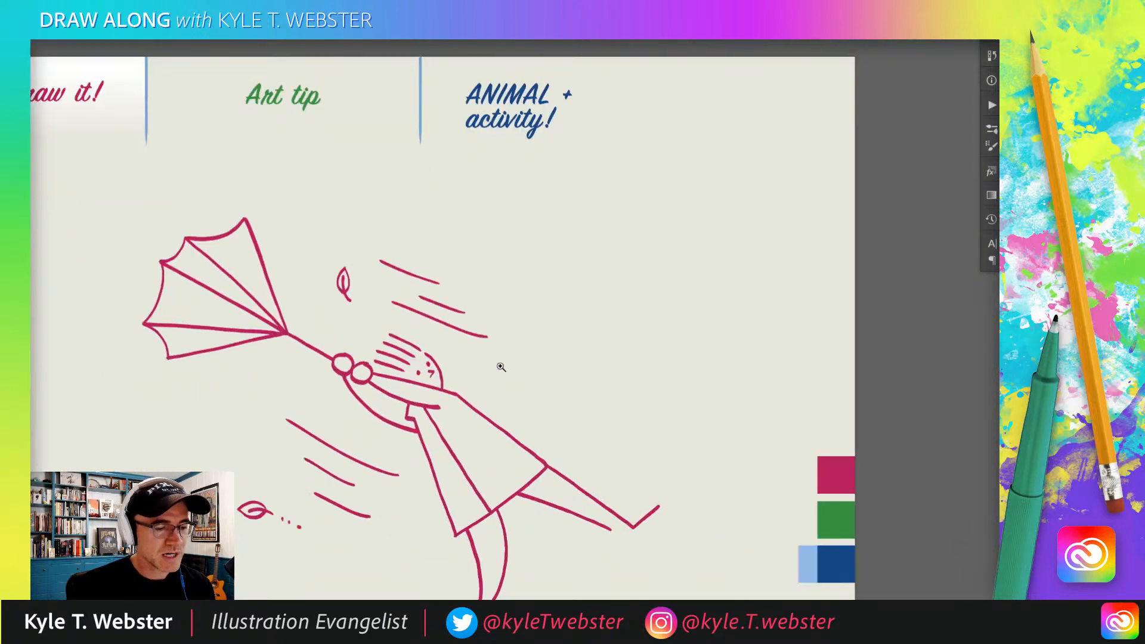
drag(539, 399, 524, 395)
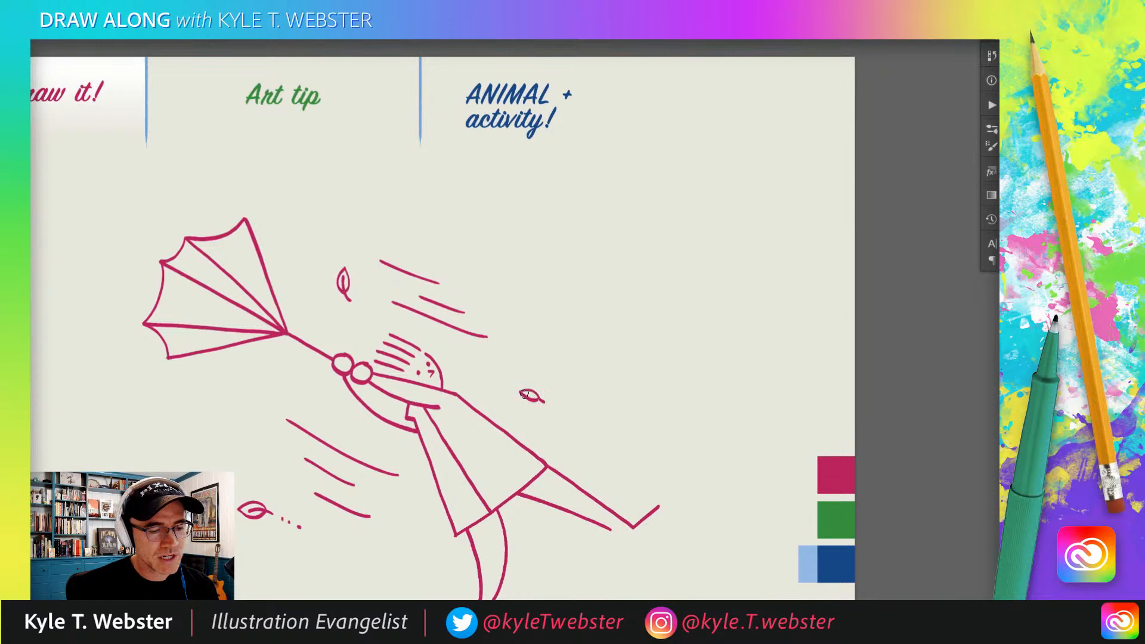
click(567, 414)
alt+click(381, 464)
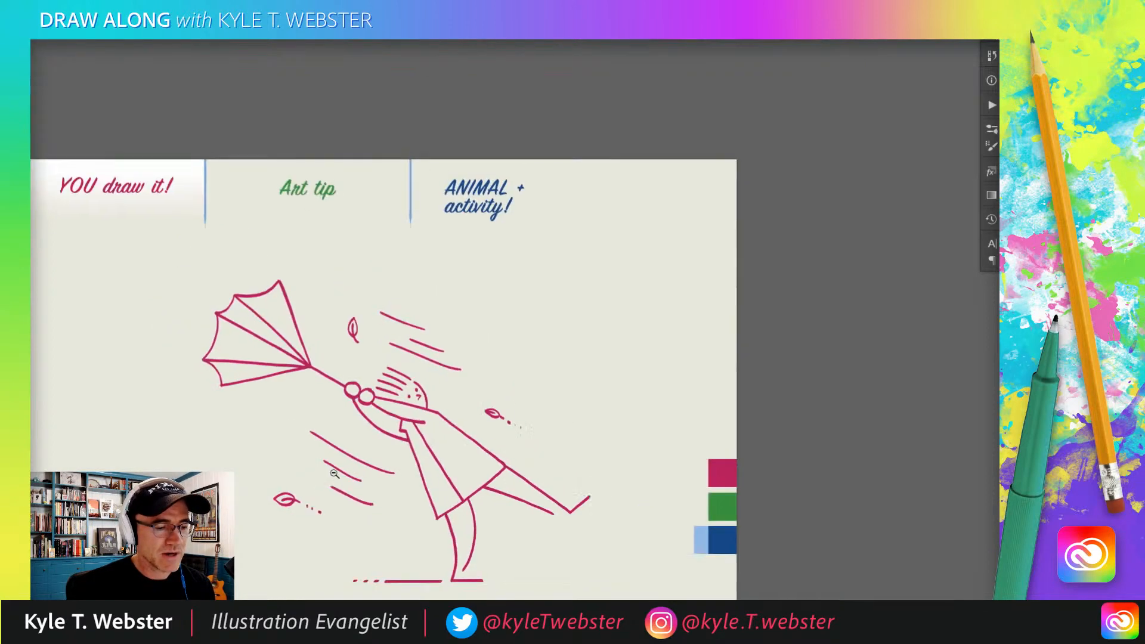
Step: Draw a flapped pocket on each side of the figure's coat, just above the hem
drag(311, 489, 377, 409)
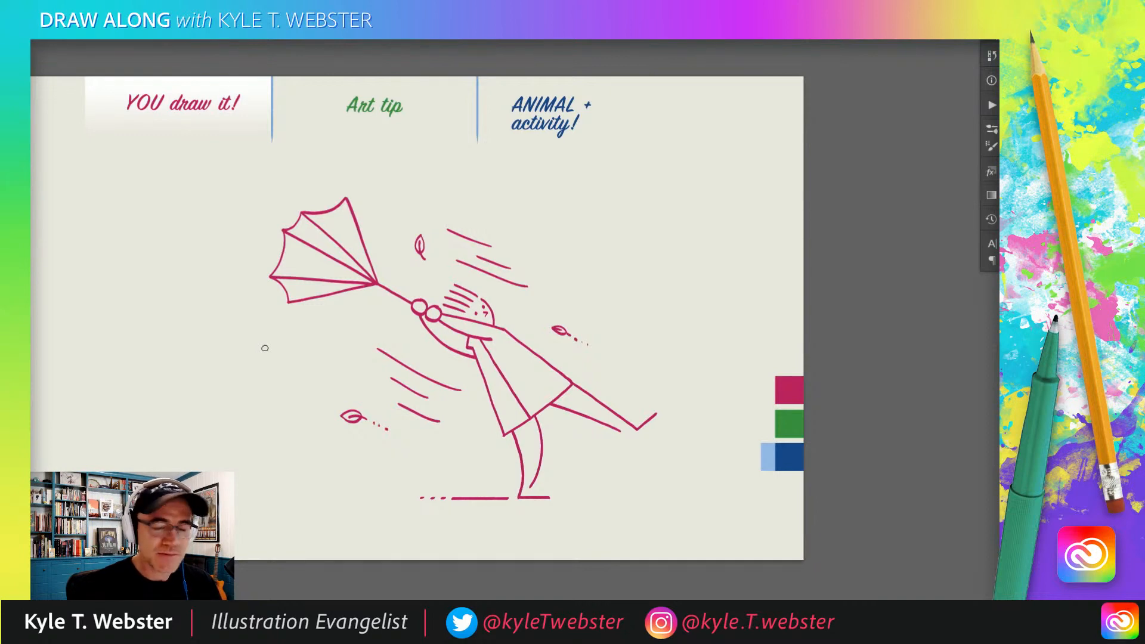
scroll(495, 421, up, 2)
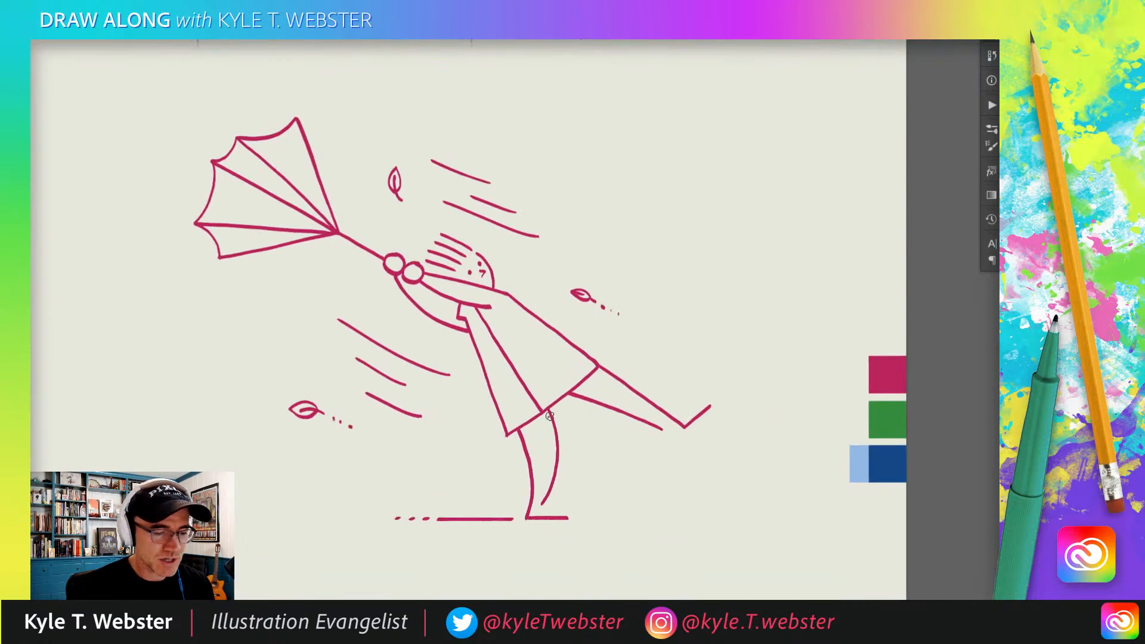
scroll(507, 346, up, 2)
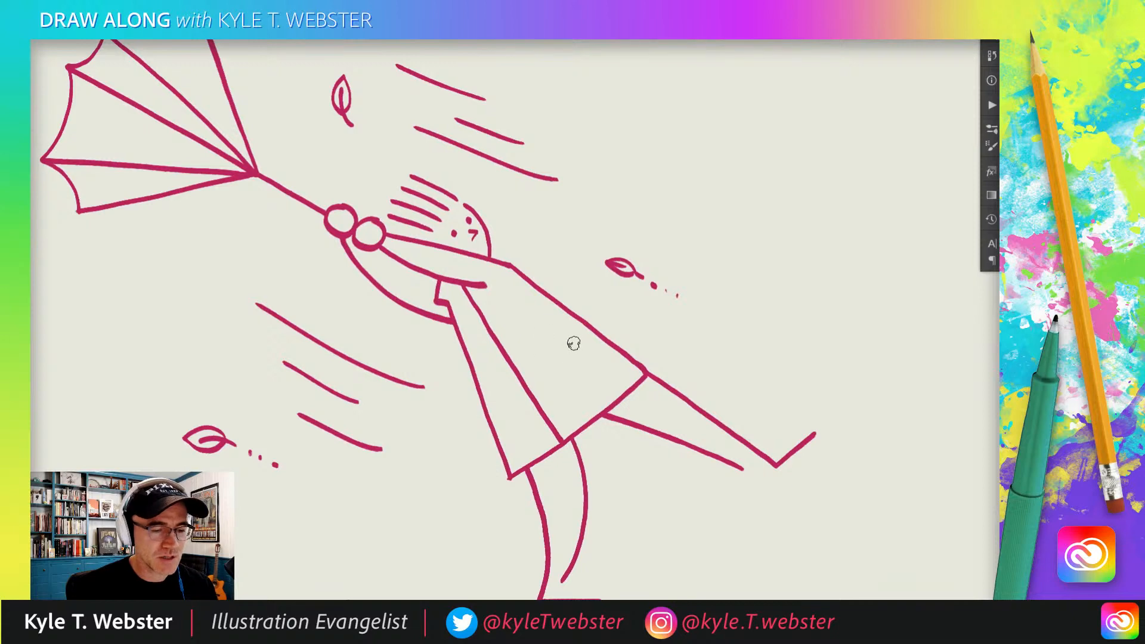
mouse_move(577, 340)
mouse_down()
mouse_move(546, 366)
mouse_move(569, 387)
mouse_move(575, 339)
mouse_move(595, 363)
mouse_move(570, 389)
mouse_up()
drag(587, 349, 558, 374)
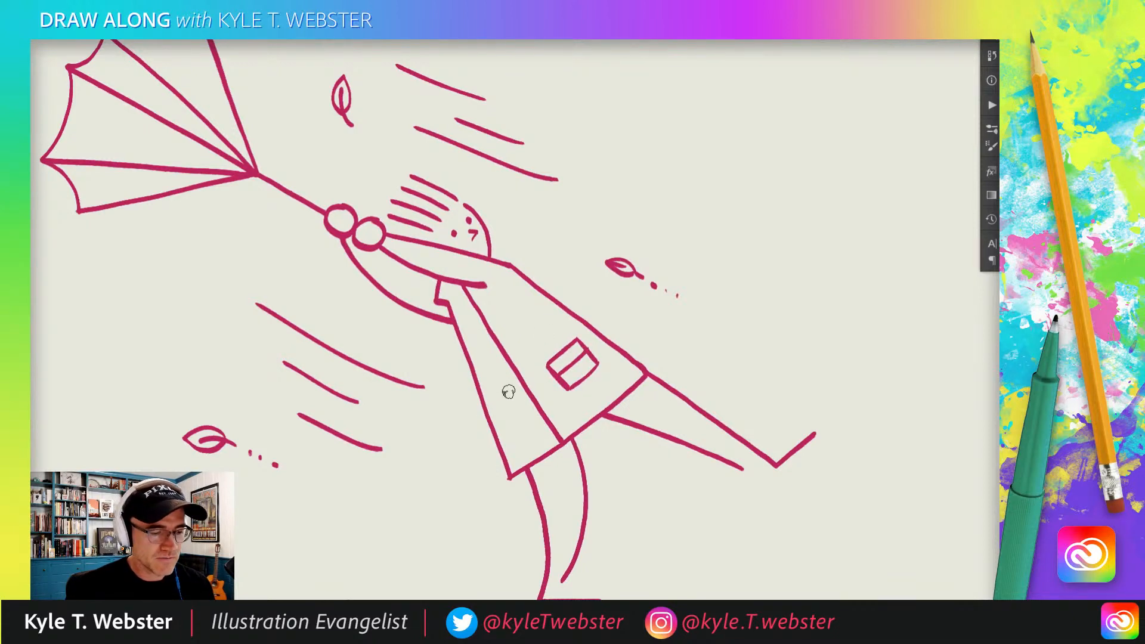
mouse_move(490, 403)
mouse_down()
mouse_move(510, 390)
mouse_move(521, 421)
mouse_move(501, 432)
mouse_move(492, 417)
mouse_up()
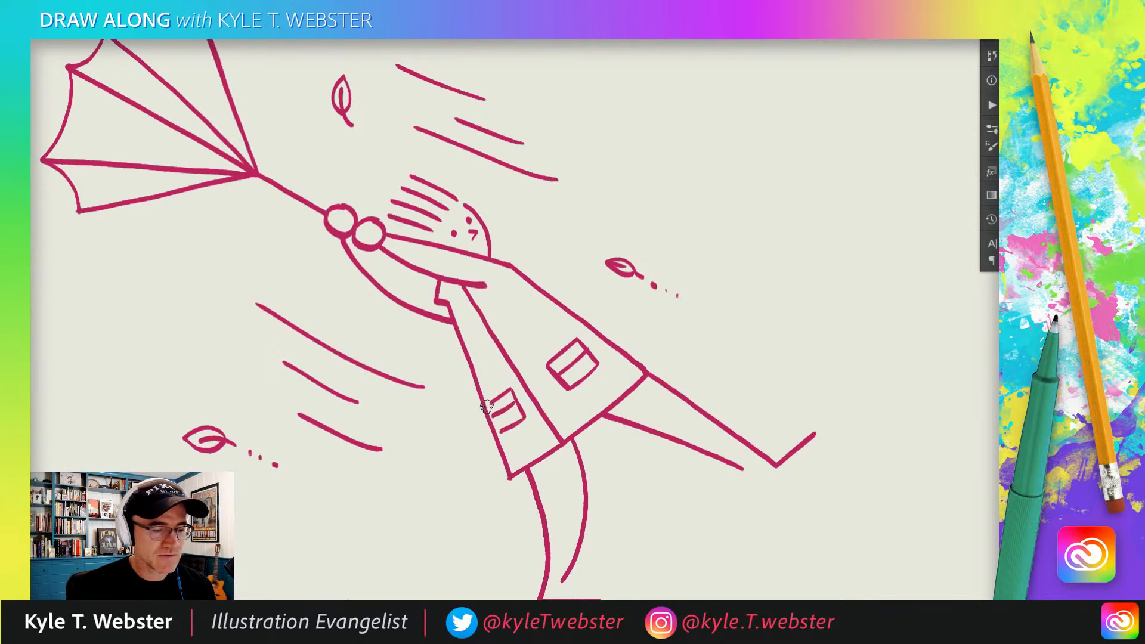
Step: Dot four buttons down the front edge of the figure's coat
click(488, 302)
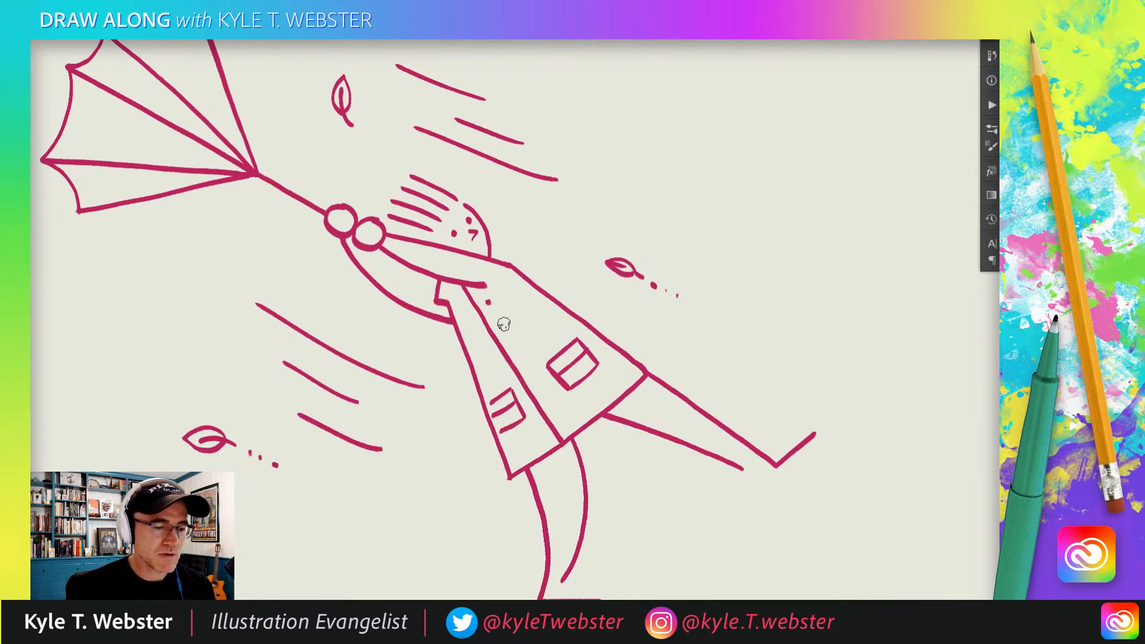
click(510, 335)
click(531, 368)
click(549, 400)
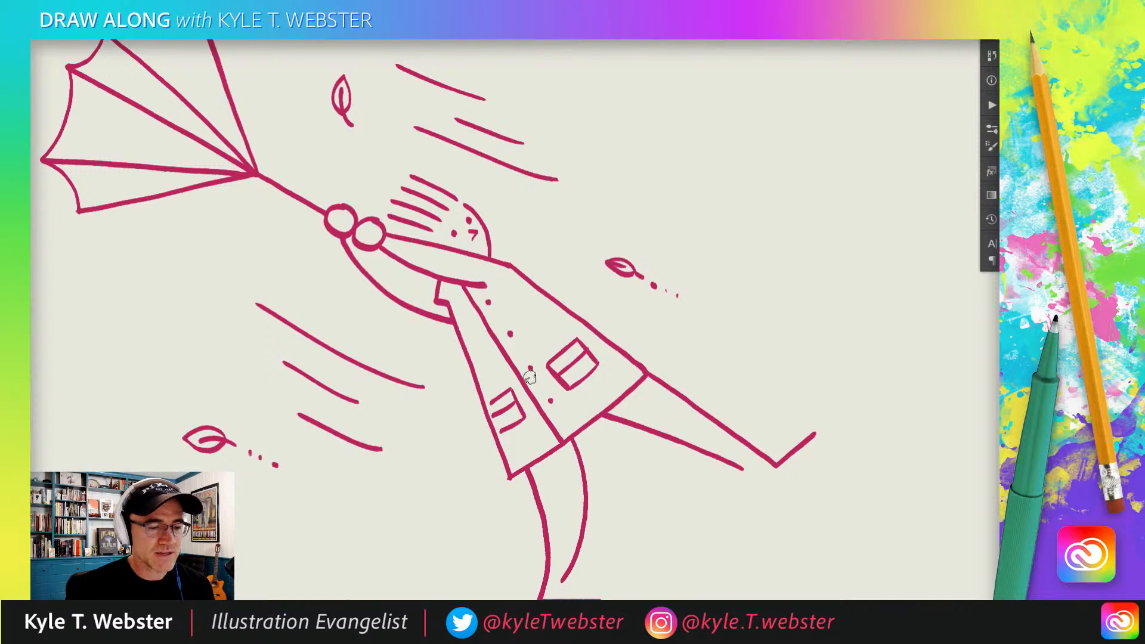
Step: Shrink the whole umbrella figure drawing about its centre and move it up to the right side of the page
scroll(421, 427, down, 1)
drag(391, 423, 427, 410)
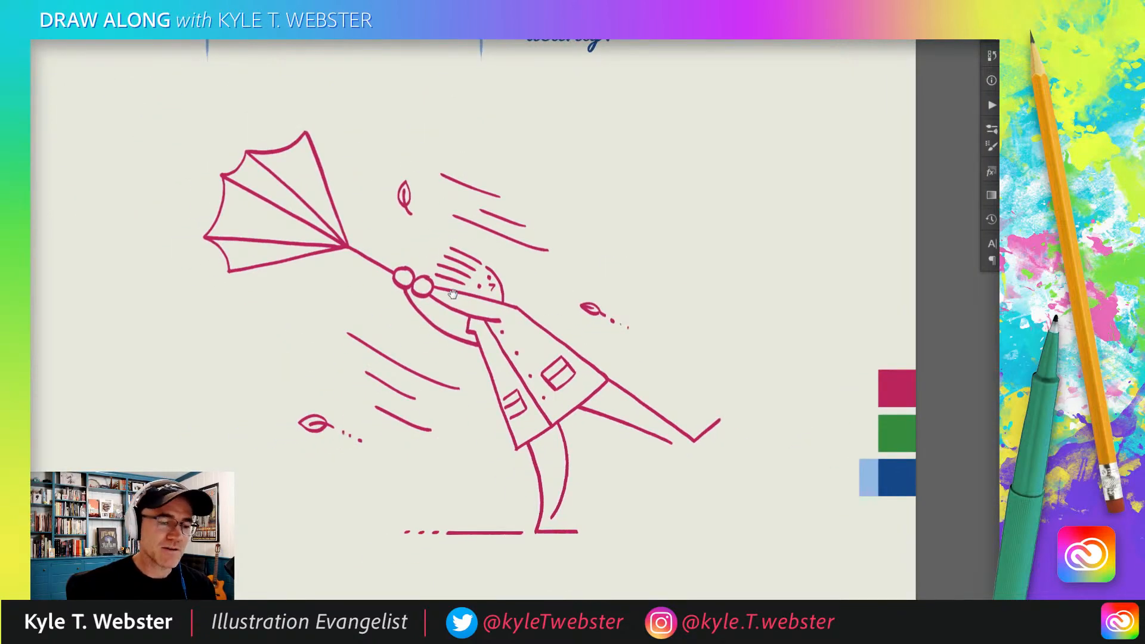
drag(425, 417, 392, 372)
key(ctrl+0)
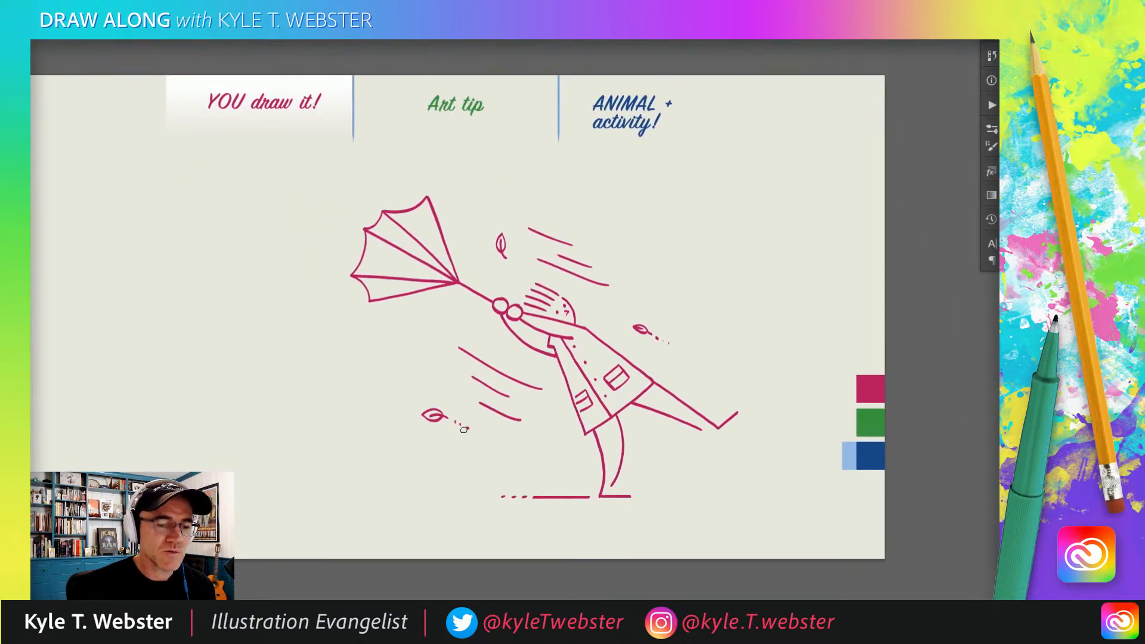
drag(305, 386, 264, 390)
key(ctrl+a)
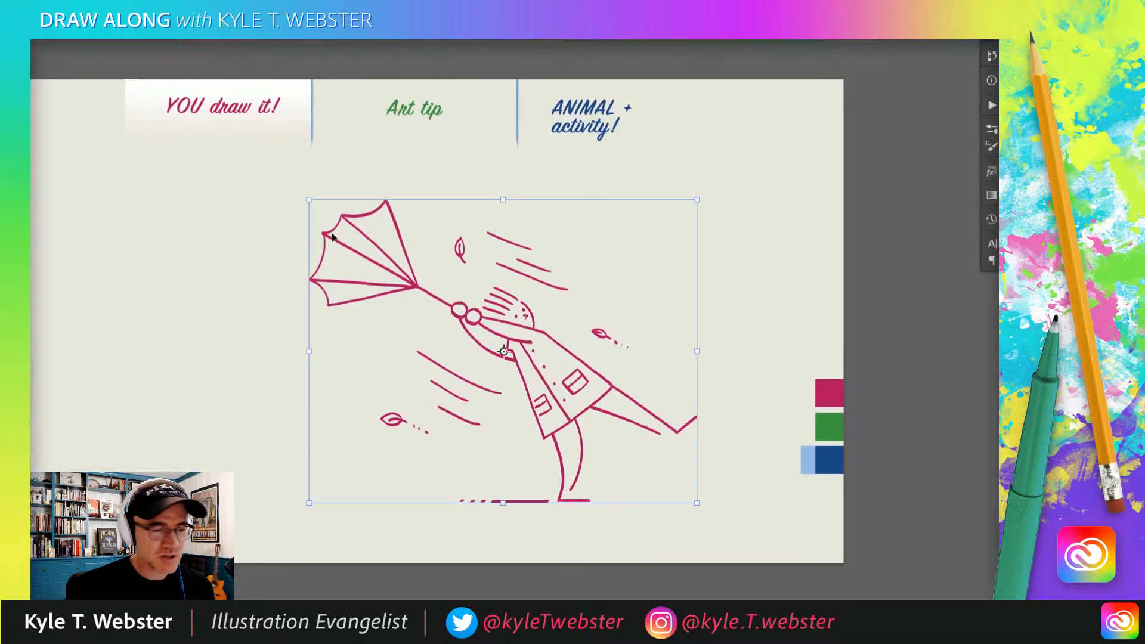
drag(308, 198, 351, 233)
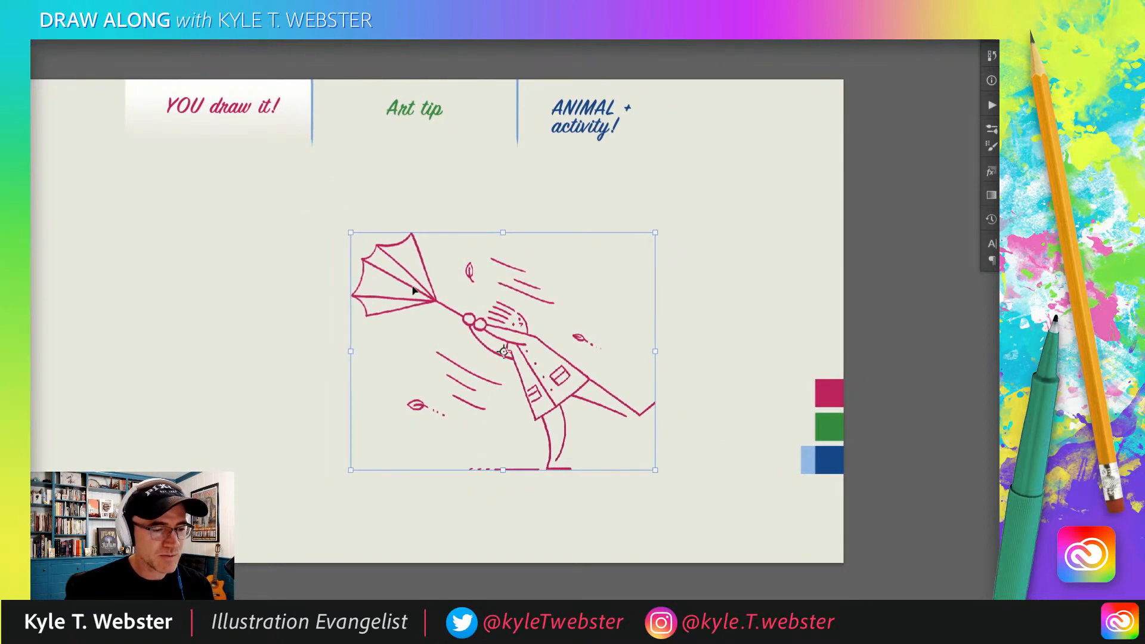
mouse_move(413, 290)
mouse_down()
mouse_move(530, 267)
mouse_move(570, 237)
mouse_move(558, 244)
mouse_up()
key(Return)
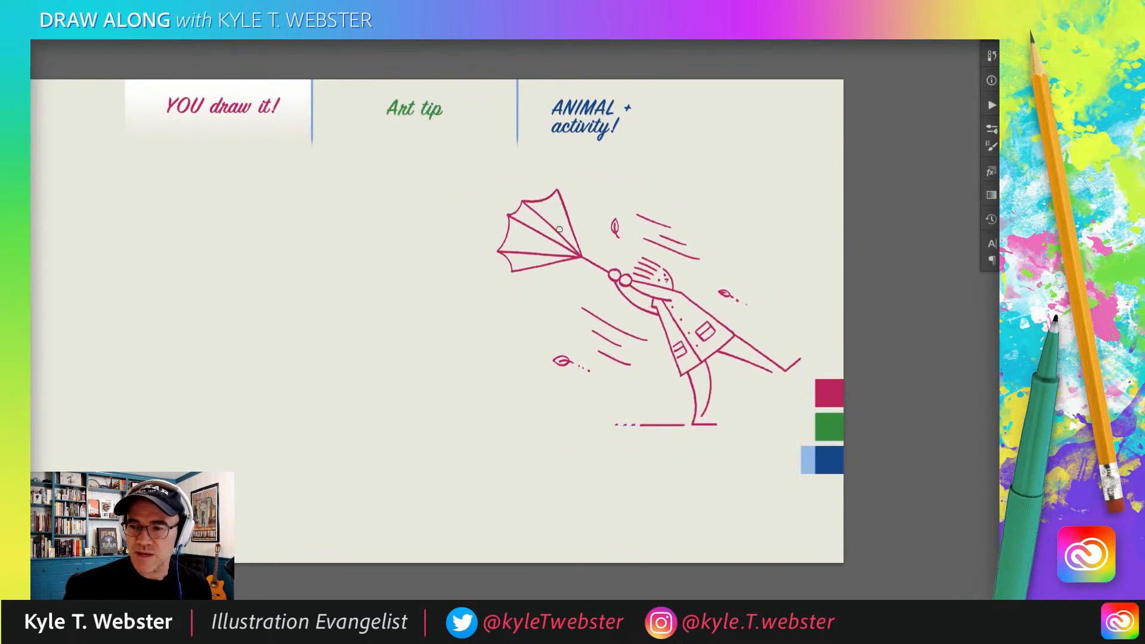
Step: Draw a small green arrow pointing diagonally down at the curly hair of the upper head
drag(256, 421, 362, 433)
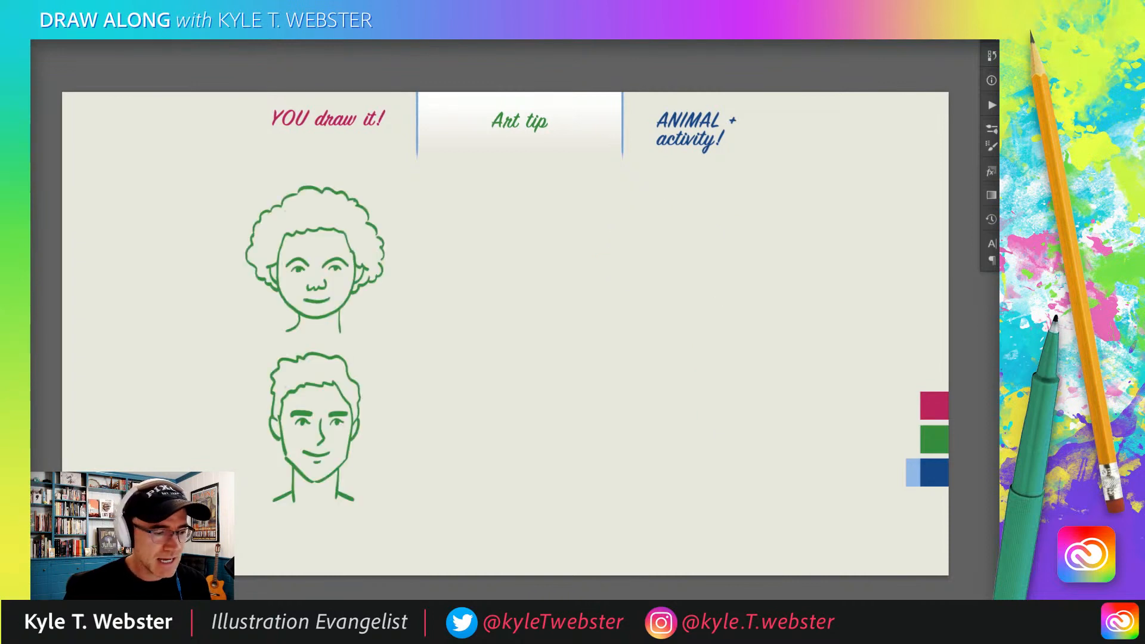
drag(268, 426, 282, 423)
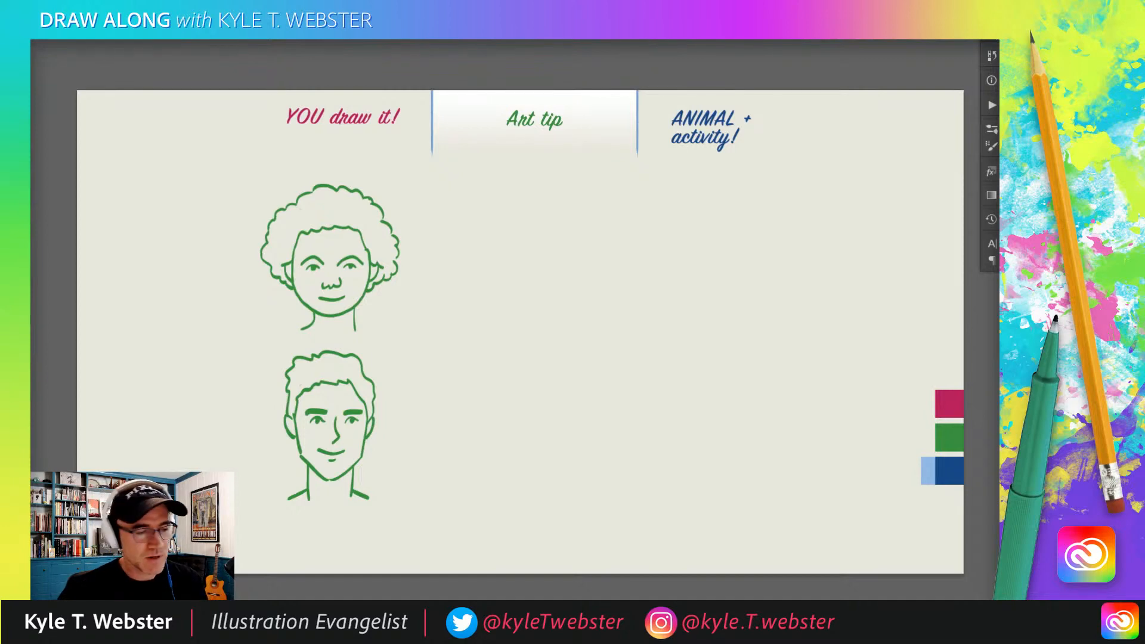
ctrl+click(248, 340)
drag(303, 331, 438, 381)
drag(383, 332, 379, 292)
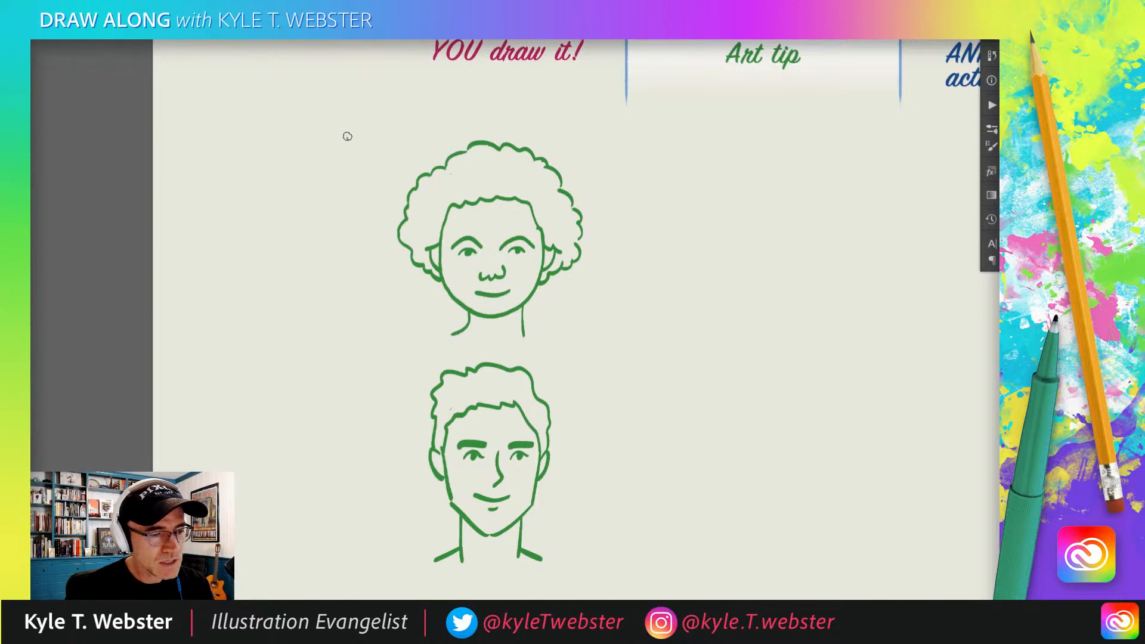
mouse_move(347, 136)
mouse_down()
mouse_move(390, 167)
mouse_move(373, 165)
mouse_up()
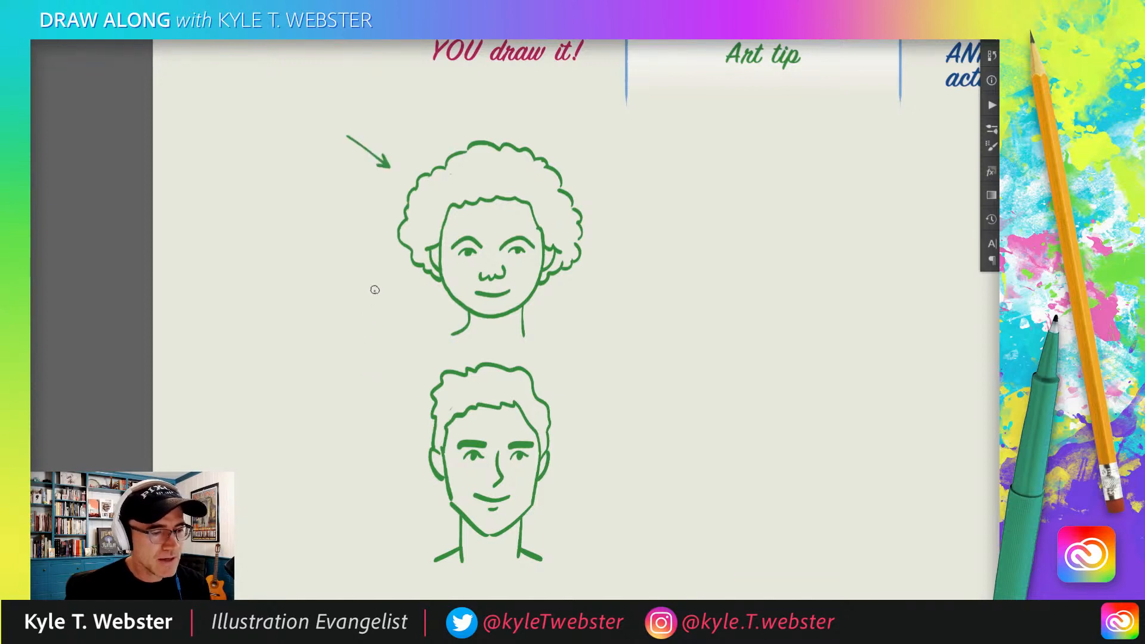
Step: Hatch slanted green strokes across the crown of the upper head's curly hair
drag(478, 150, 469, 185)
mouse_move(466, 160)
mouse_down()
mouse_move(463, 198)
mouse_move(440, 209)
mouse_up()
drag(436, 185, 430, 222)
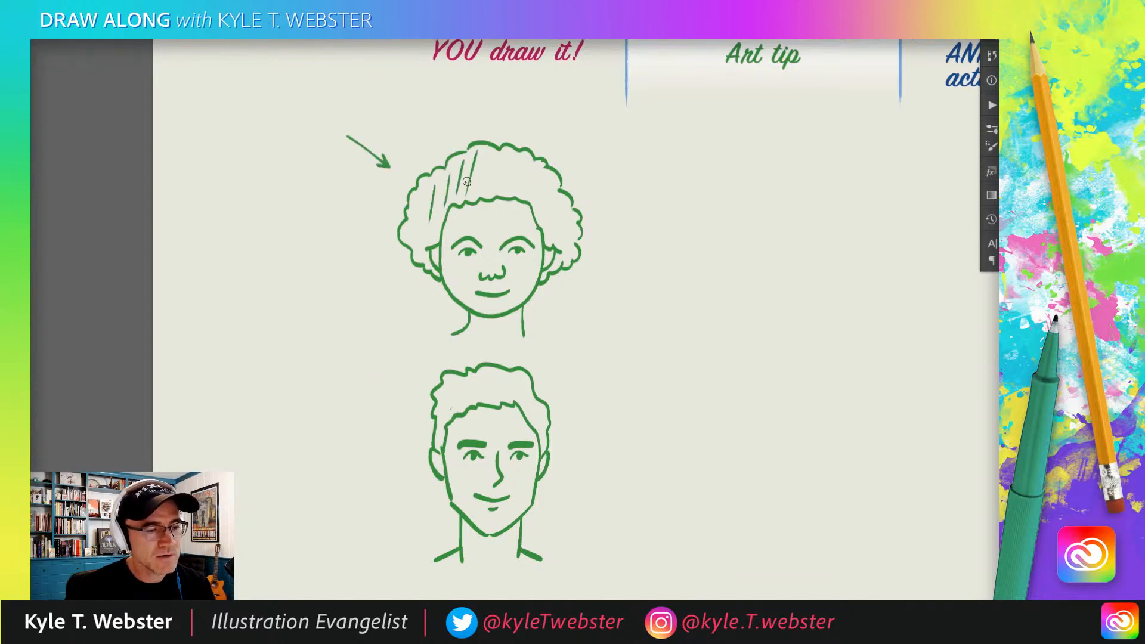
mouse_move(504, 151)
mouse_down()
mouse_move(490, 189)
mouse_move(506, 189)
mouse_up()
drag(528, 163, 517, 185)
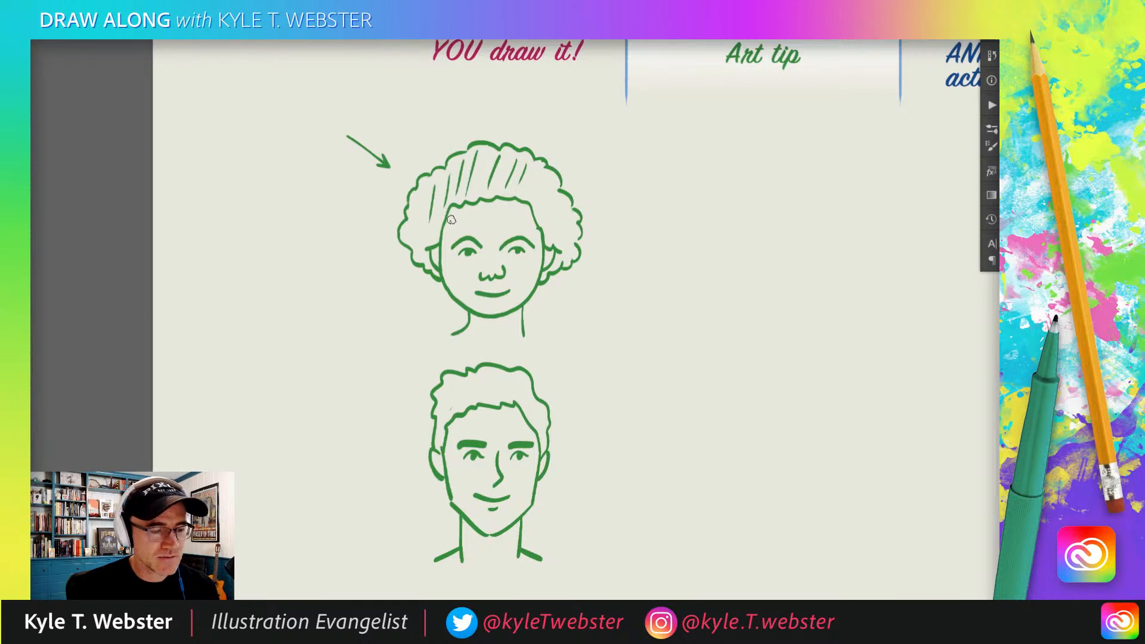
Step: Undo the hatching strokes in the curly hair, keeping the arrow
key(ctrl+z)
key(ctrl+z)
key(ctrl+z)
key(ctrl+z)
key(ctrl+z)
key(ctrl+z)
key(ctrl+z)
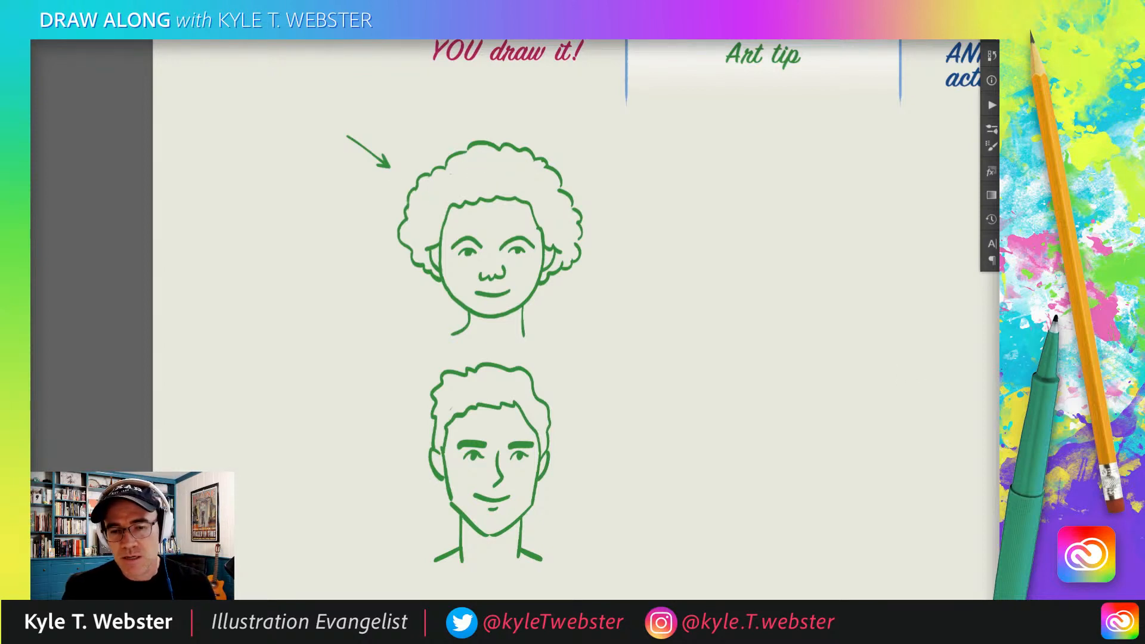
Step: Trace the hairlines of the curly-haired and the short-haired head with a thick magenta line
mouse_move(516, 197)
mouse_down()
mouse_move(453, 204)
mouse_move(441, 241)
mouse_up()
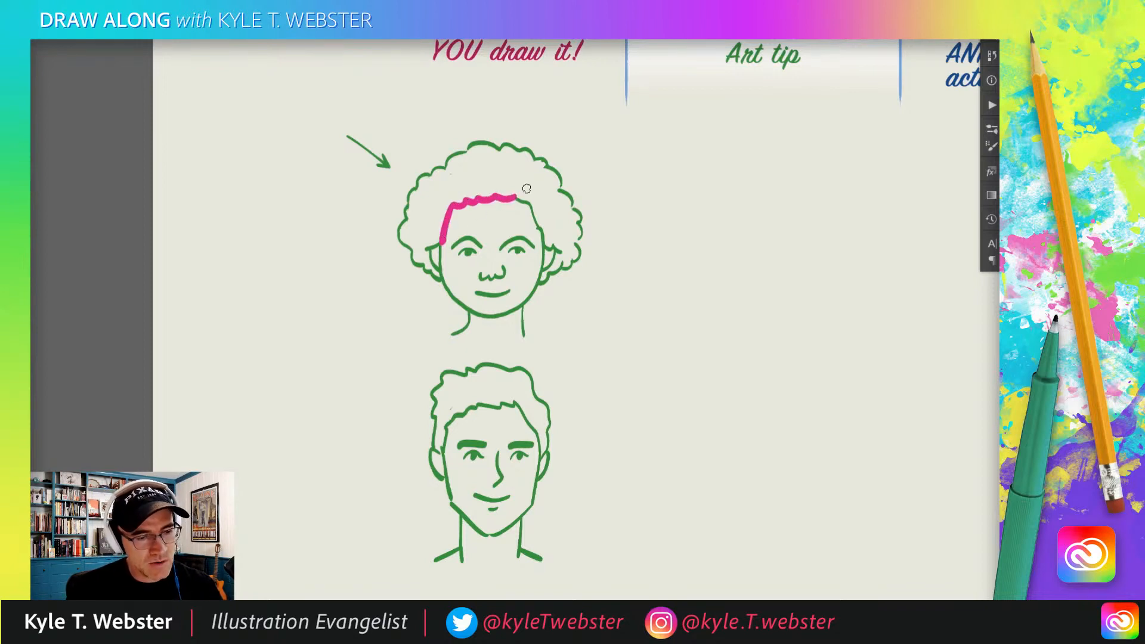
drag(514, 197, 543, 236)
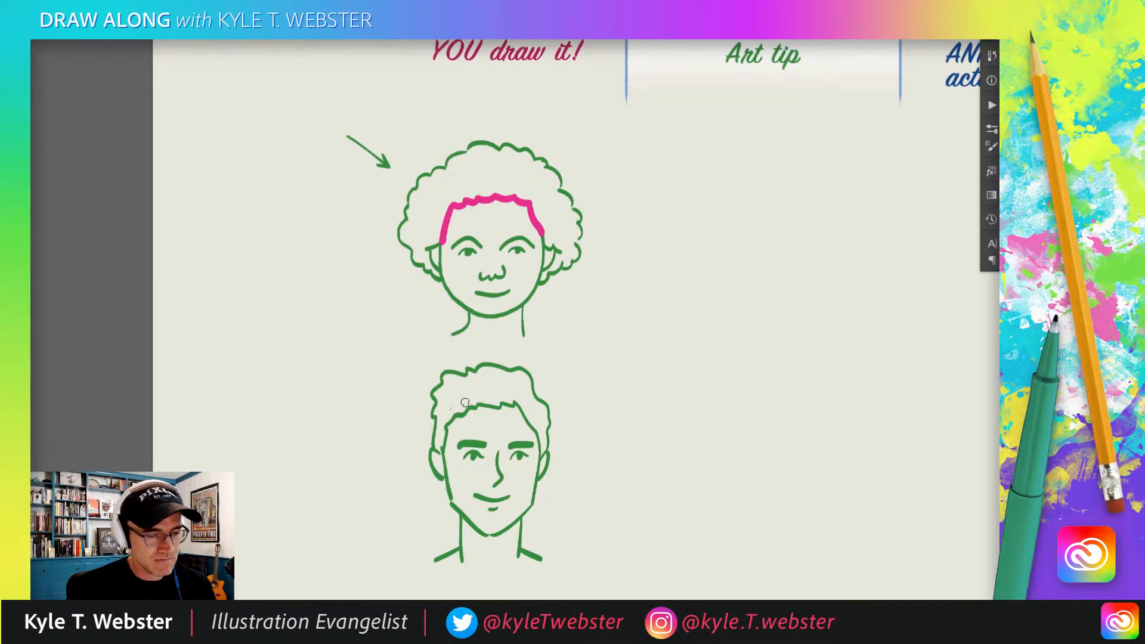
mouse_move(443, 451)
mouse_down()
mouse_move(451, 423)
mouse_move(480, 405)
mouse_move(516, 403)
mouse_move(543, 452)
mouse_up()
Step: Try a smooth magenta arc along the hairline of the textured curly-haired head, and undo it
drag(393, 417, 288, 423)
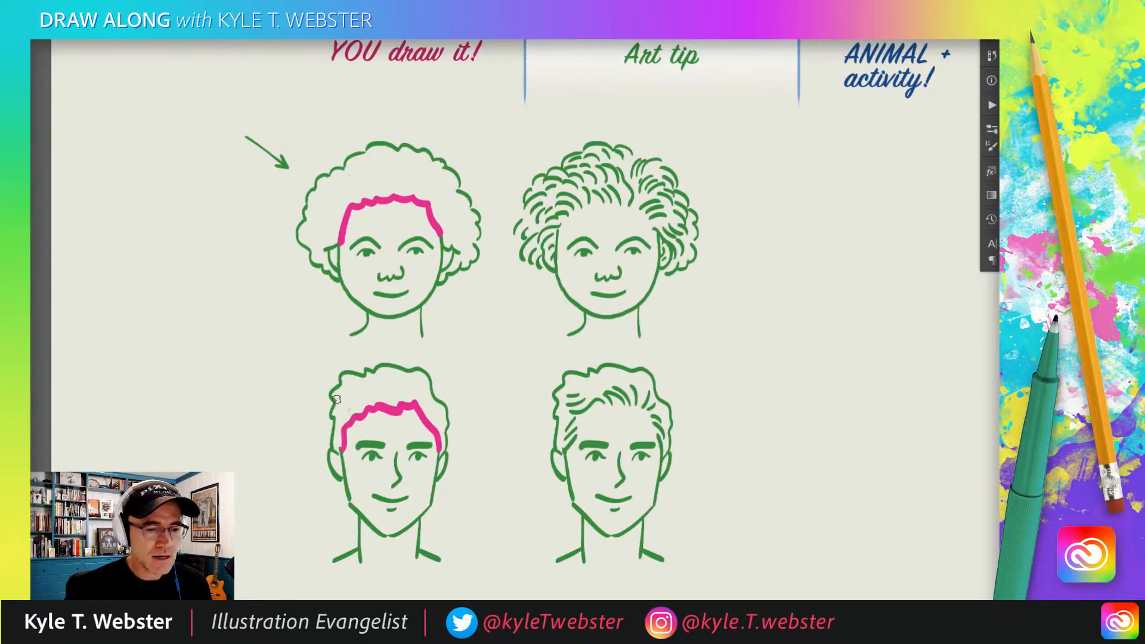
drag(337, 397, 330, 380)
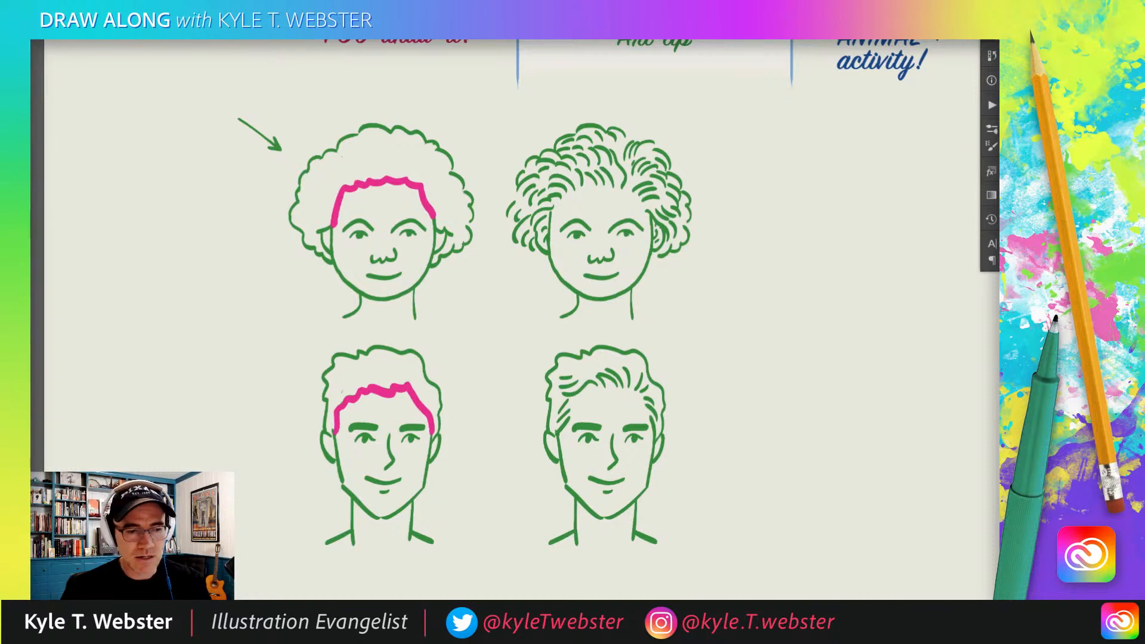
mouse_move(554, 209)
mouse_down()
mouse_move(569, 189)
mouse_move(605, 180)
mouse_move(644, 213)
mouse_up()
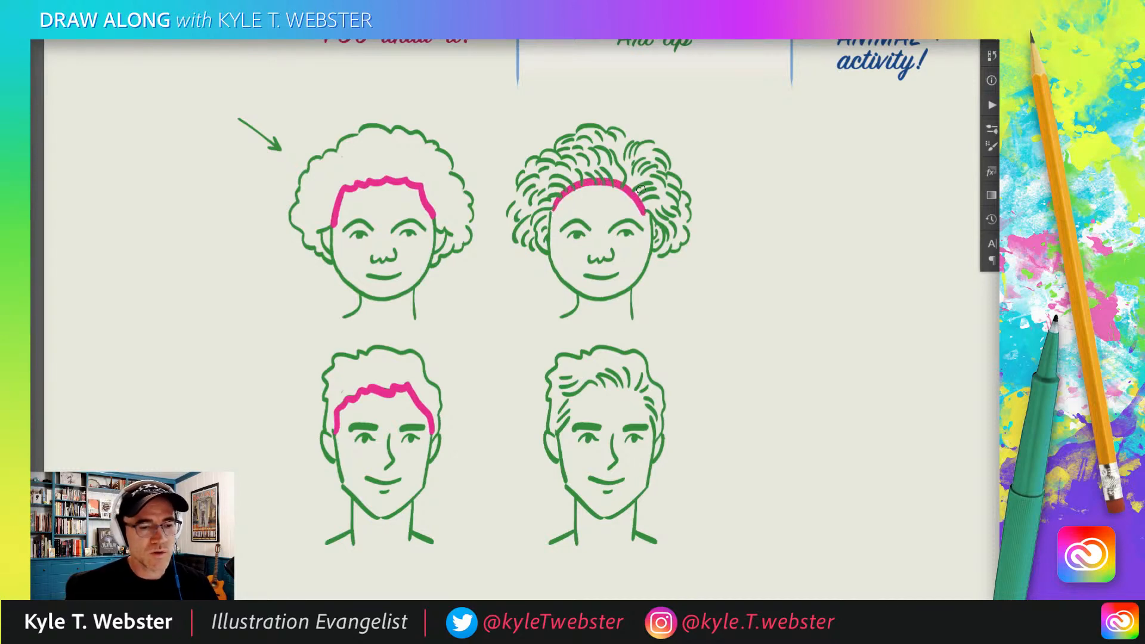
key(ctrl+z)
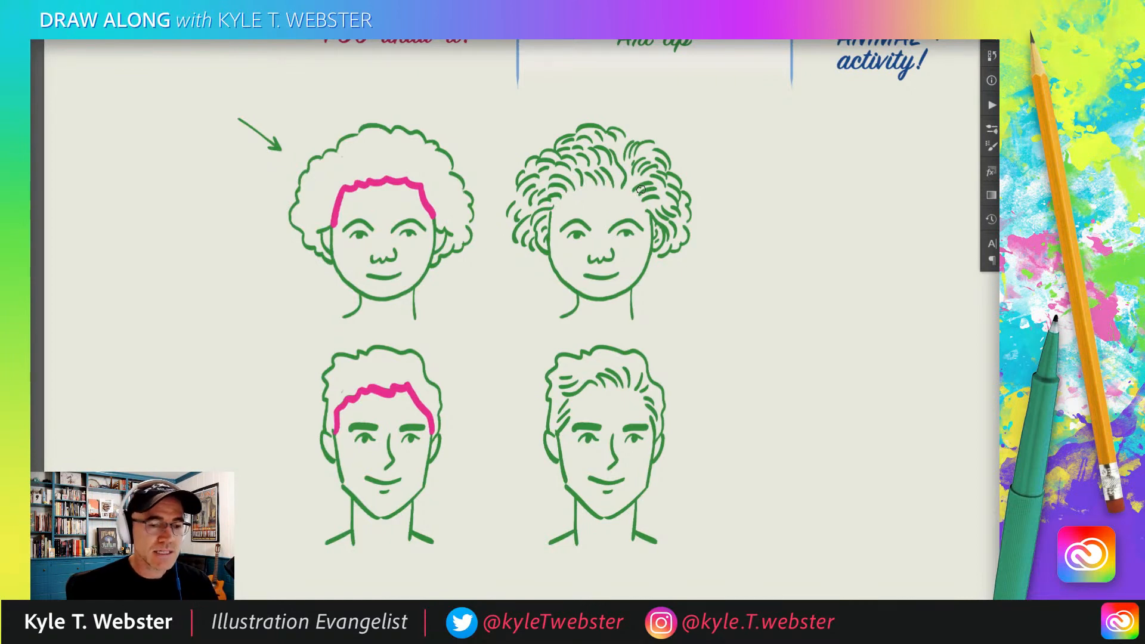
Step: Mark the individual hair strokes along the hairlines of both textured heads with short magenta strokes
mouse_move(595, 170)
mouse_down()
mouse_move(620, 186)
mouse_move(606, 156)
mouse_move(595, 185)
mouse_move(577, 170)
mouse_move(580, 187)
mouse_move(574, 168)
mouse_move(575, 186)
mouse_move(551, 187)
mouse_move(557, 211)
mouse_up()
drag(626, 186, 640, 194)
drag(642, 177, 655, 215)
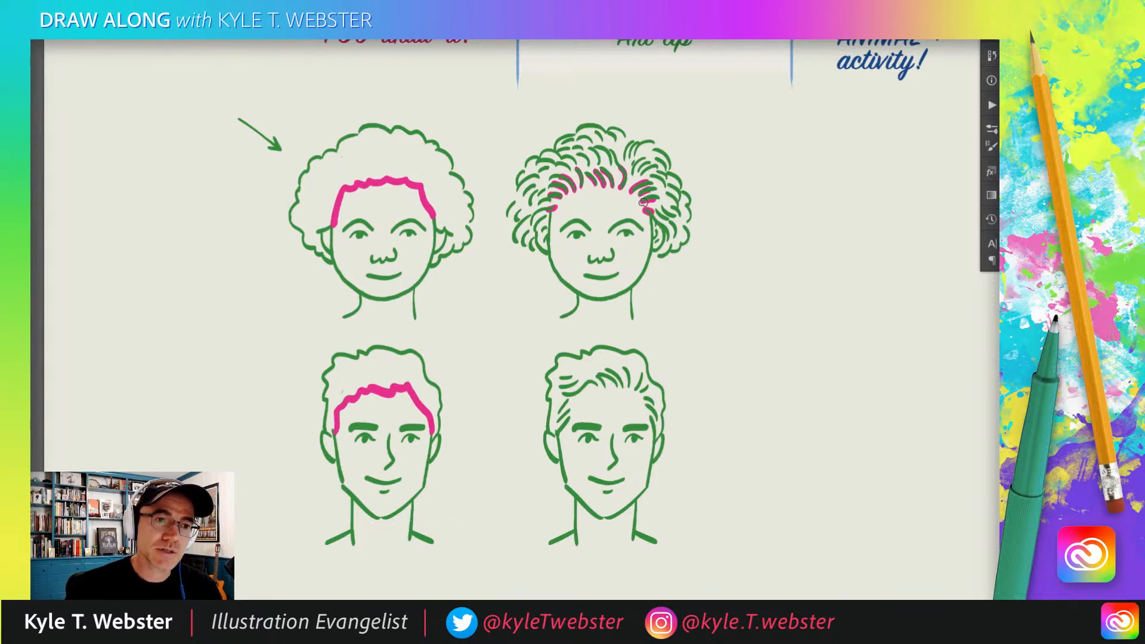
mouse_move(621, 369)
mouse_down()
mouse_move(630, 389)
mouse_move(625, 377)
mouse_up()
drag(631, 381, 657, 417)
mouse_move(604, 373)
mouse_down()
mouse_move(616, 386)
mouse_move(564, 395)
mouse_move(561, 430)
mouse_up()
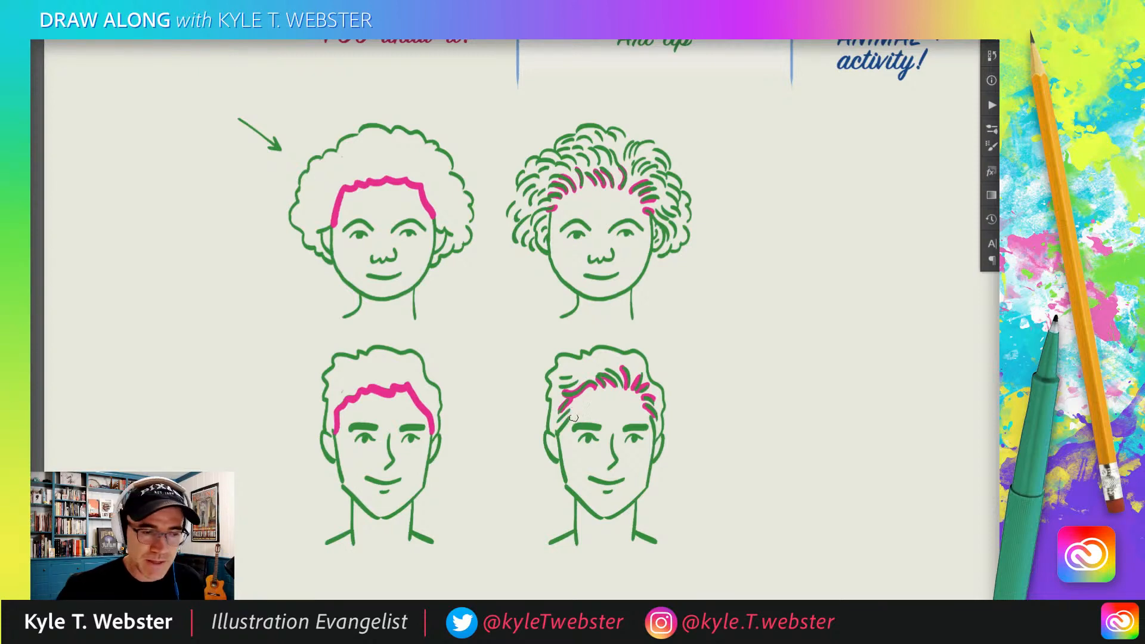
Step: Remove the magenta strokes from the hairlines of both textured heads
key(Delete)
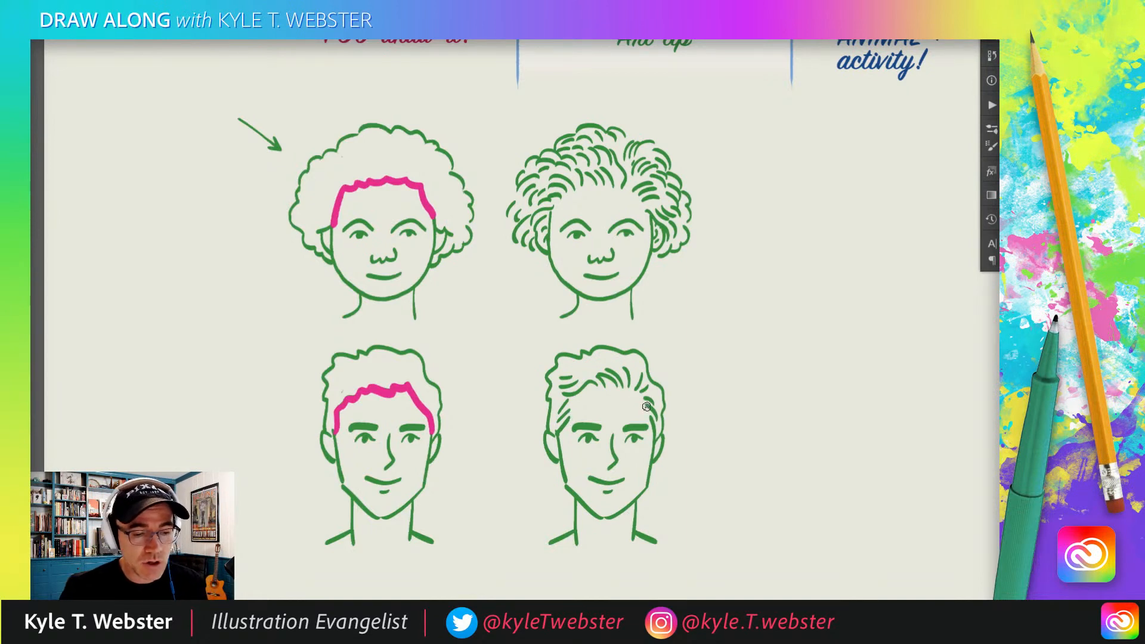
mouse_move(647, 407)
mouse_down()
mouse_move(614, 388)
mouse_move(580, 400)
mouse_up()
key(ctrl+z)
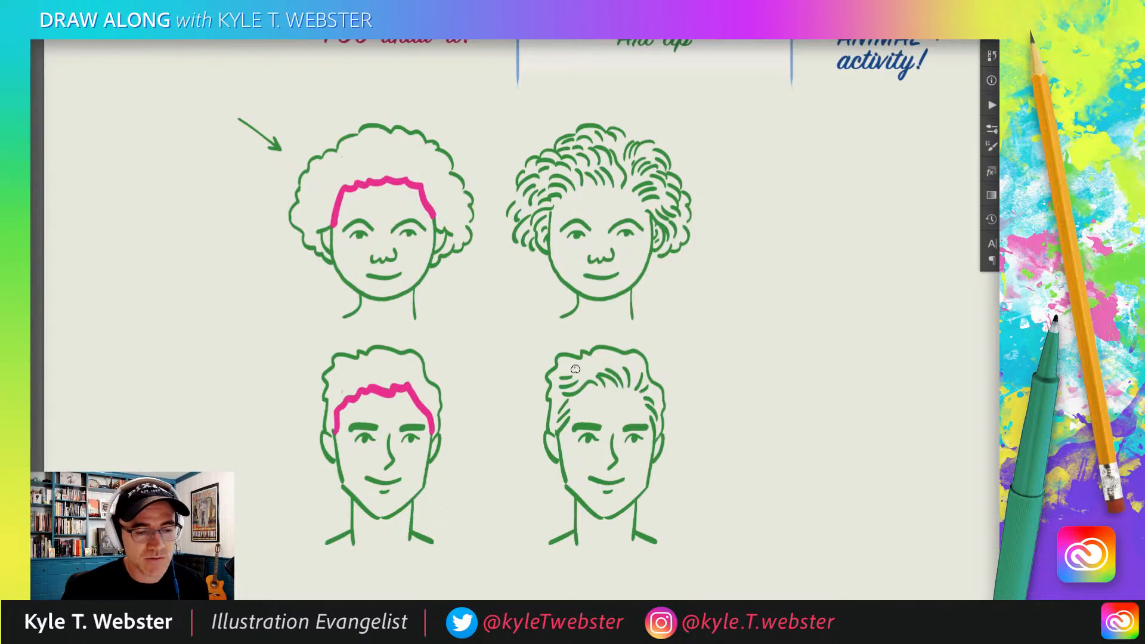
Step: Shade the hair of the textured short-haired head with a light green tint
drag(501, 402, 475, 376)
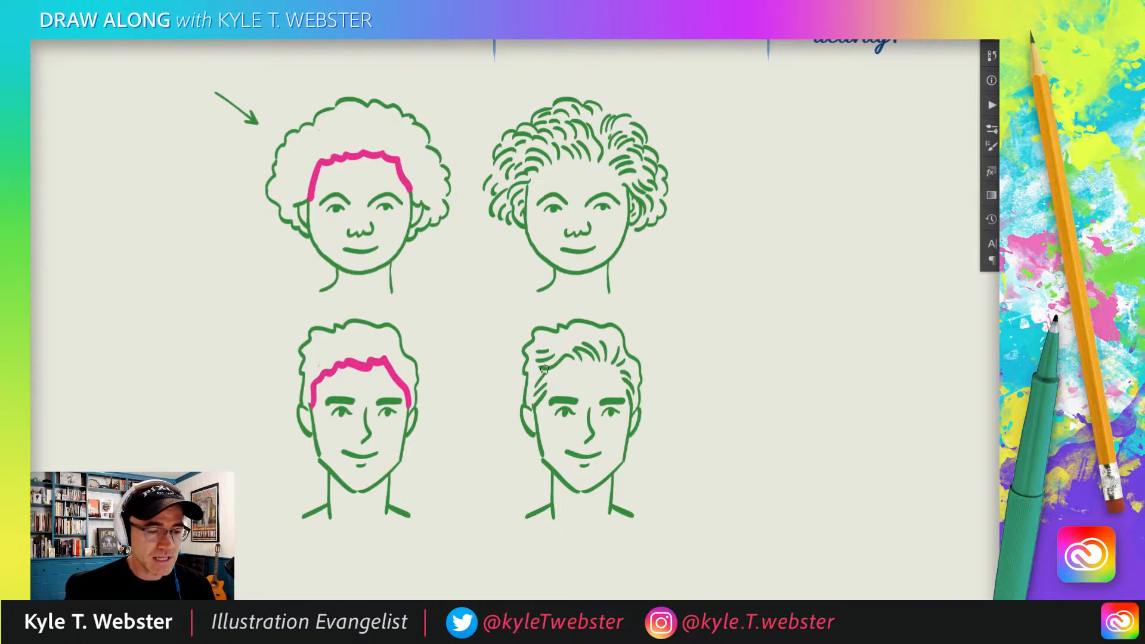
mouse_move(543, 371)
mouse_down()
mouse_move(535, 402)
mouse_move(540, 369)
mouse_move(528, 401)
mouse_move(528, 354)
mouse_move(609, 359)
mouse_move(634, 408)
mouse_move(633, 368)
mouse_move(635, 379)
mouse_move(618, 360)
mouse_move(616, 330)
mouse_move(592, 349)
mouse_move(609, 329)
mouse_move(599, 343)
mouse_move(620, 335)
mouse_move(570, 337)
mouse_move(575, 326)
mouse_move(542, 364)
mouse_move(560, 329)
mouse_move(532, 347)
mouse_move(538, 332)
mouse_move(541, 360)
mouse_up()
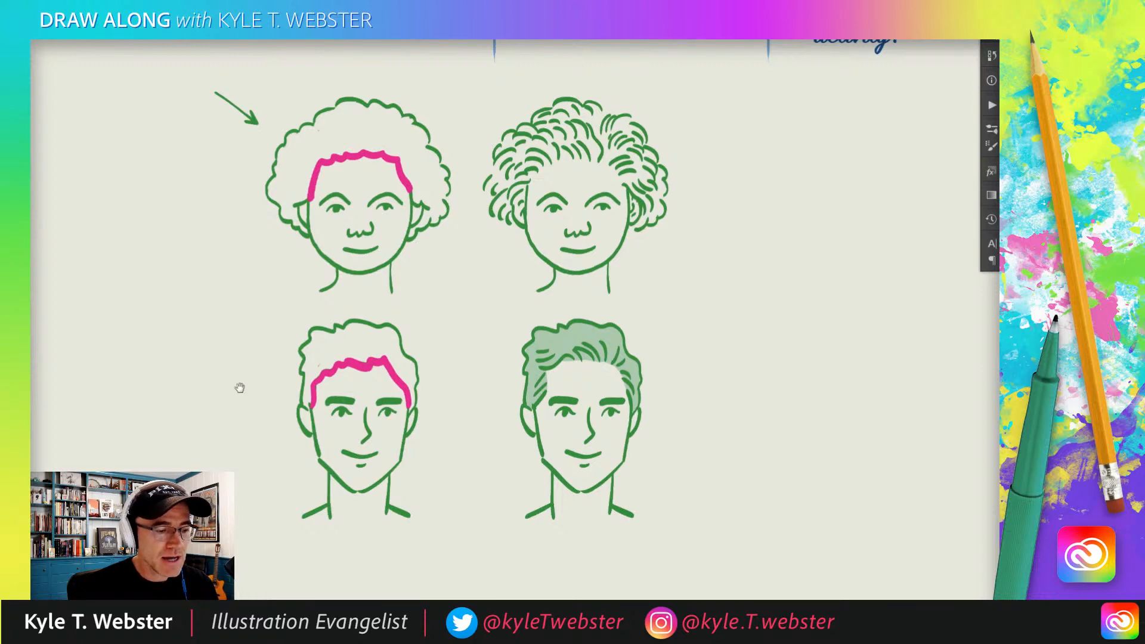
Step: Clear the four green heads from the page and bring back the magenta umbrella figure drawing
drag(239, 388, 364, 397)
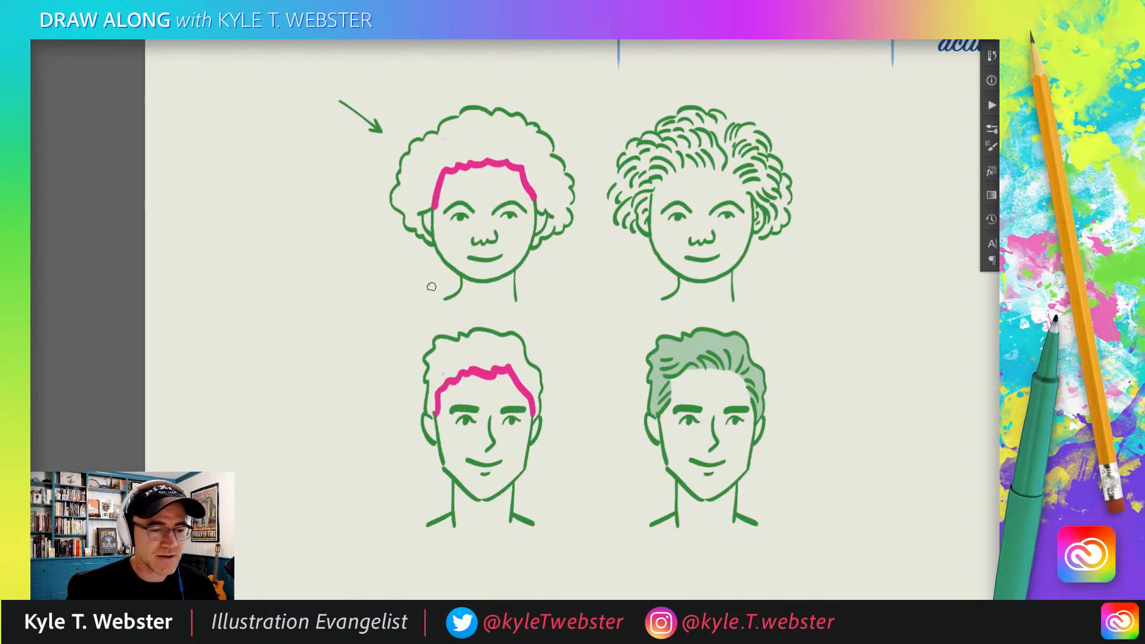
alt+click(424, 388)
drag(432, 382, 287, 378)
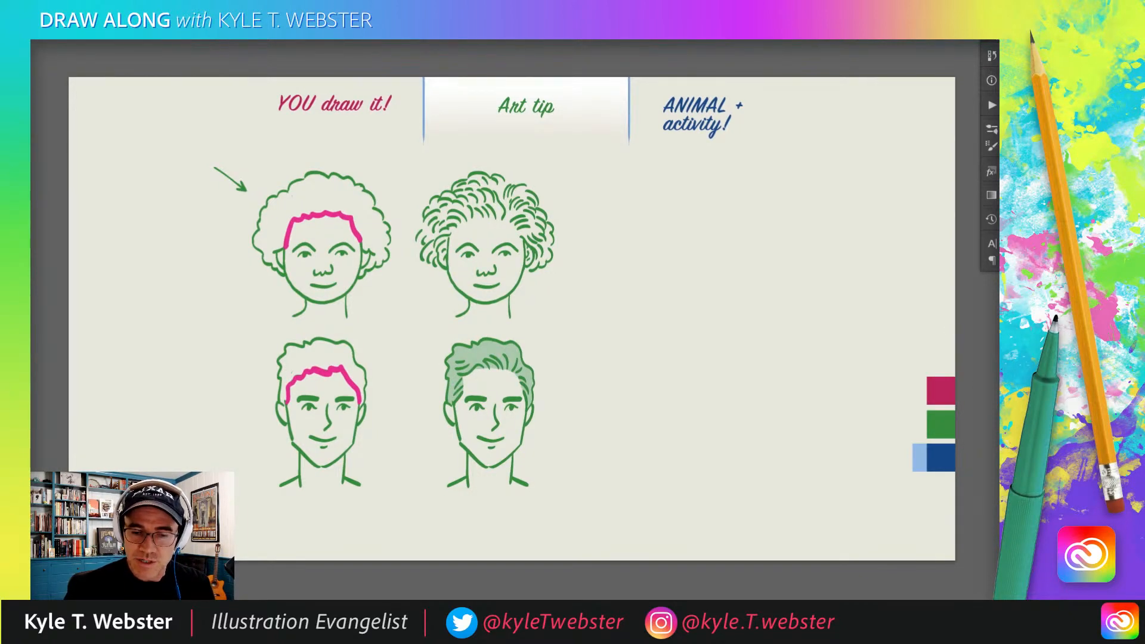
key(ctrl+z)
key(Delete)
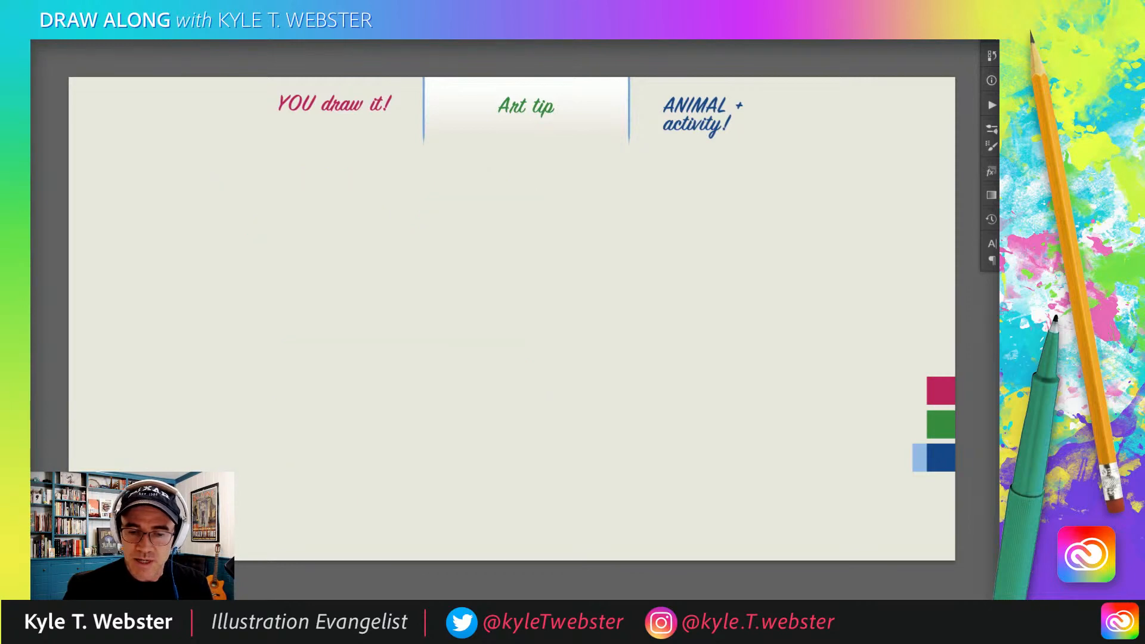
key(ctrl+comma)
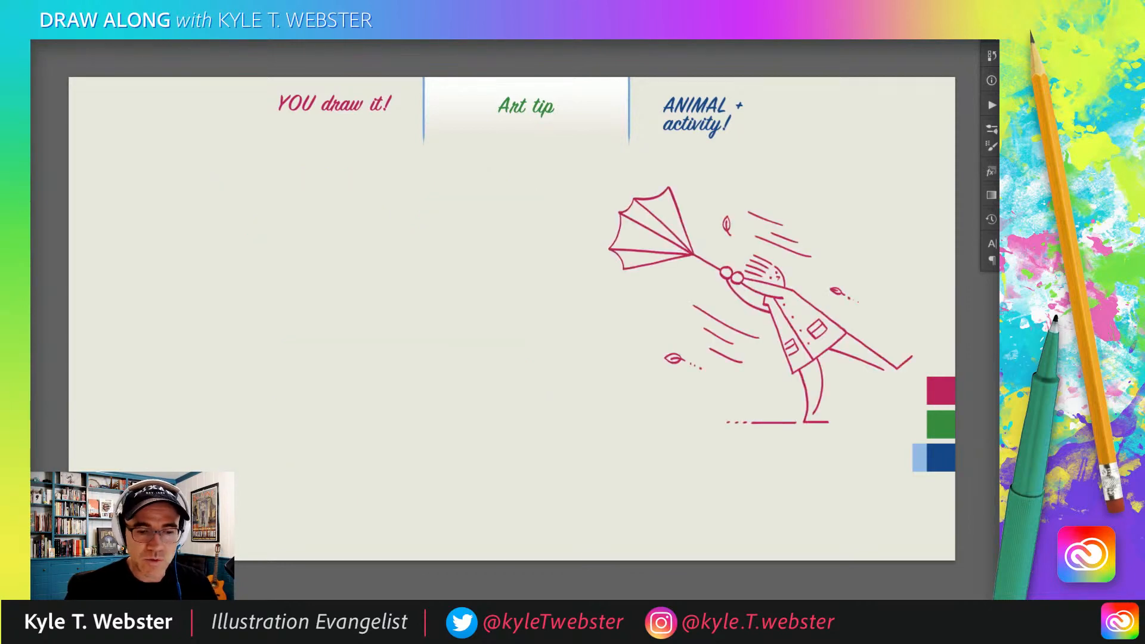
Step: Clear the blue rope-skipping E.T. and the magenta chameleon drawings from the page
click(924, 452)
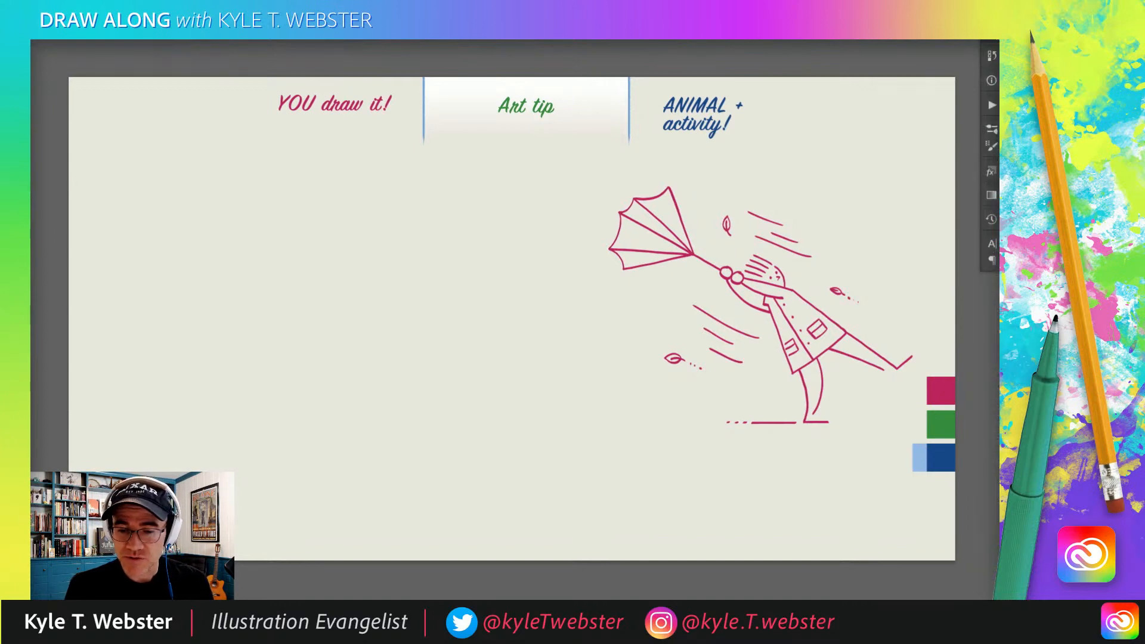
drag(595, 413, 557, 408)
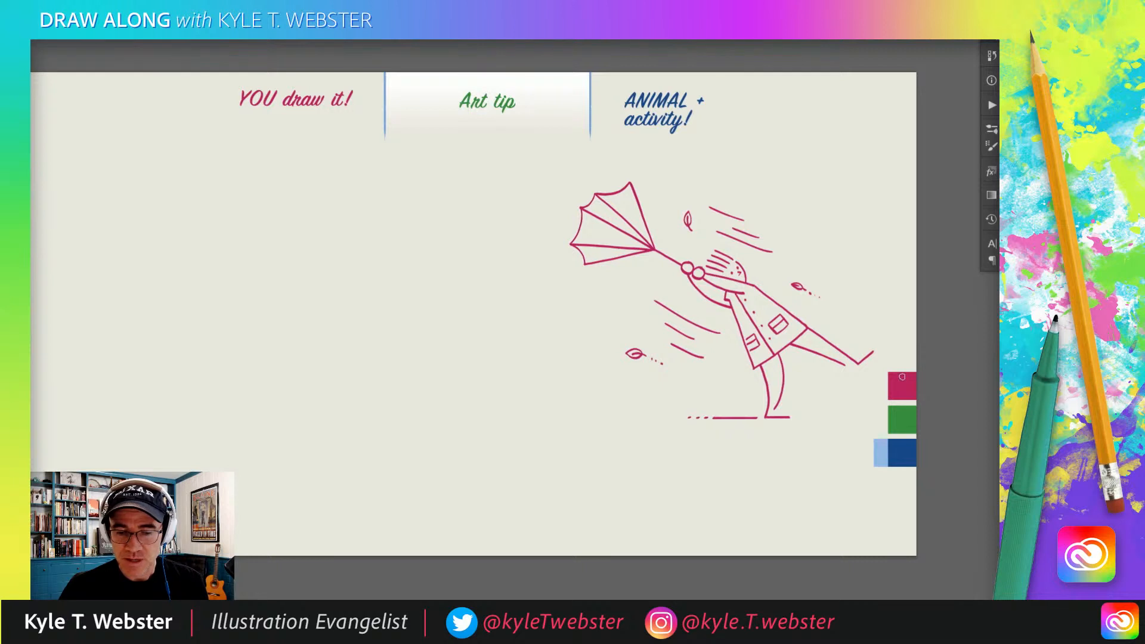
mouse_move(349, 245)
mouse_down()
mouse_move(405, 306)
mouse_move(397, 410)
mouse_move(211, 394)
mouse_up()
key(ctrl+z)
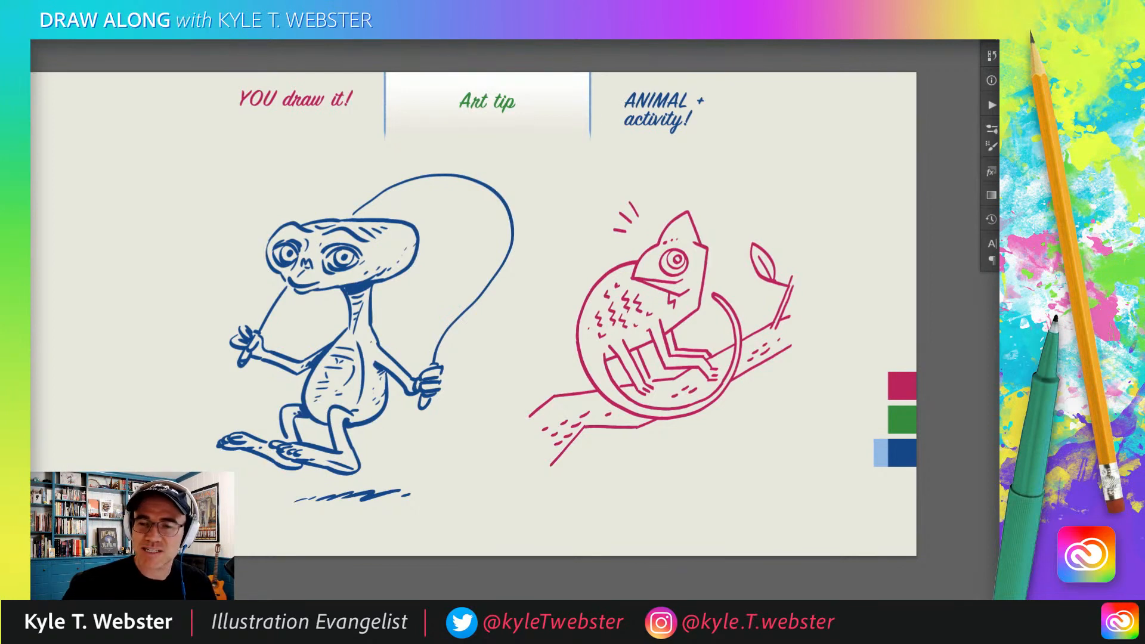
key(Delete)
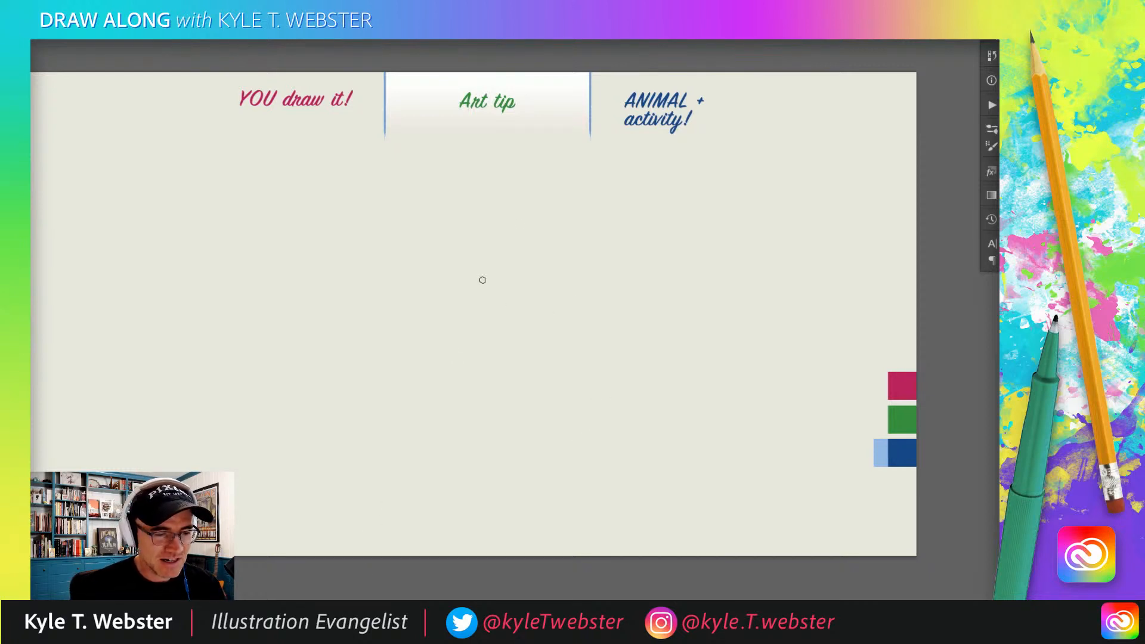
Step: Sketch a charcoal grill in light blue with an oval rim, round bowl, three splayed legs, grate lines and food on top
drag(480, 297, 512, 300)
mouse_move(499, 355)
mouse_down()
mouse_move(394, 362)
mouse_move(523, 353)
mouse_move(516, 377)
mouse_move(403, 384)
mouse_move(400, 356)
mouse_move(510, 376)
mouse_up()
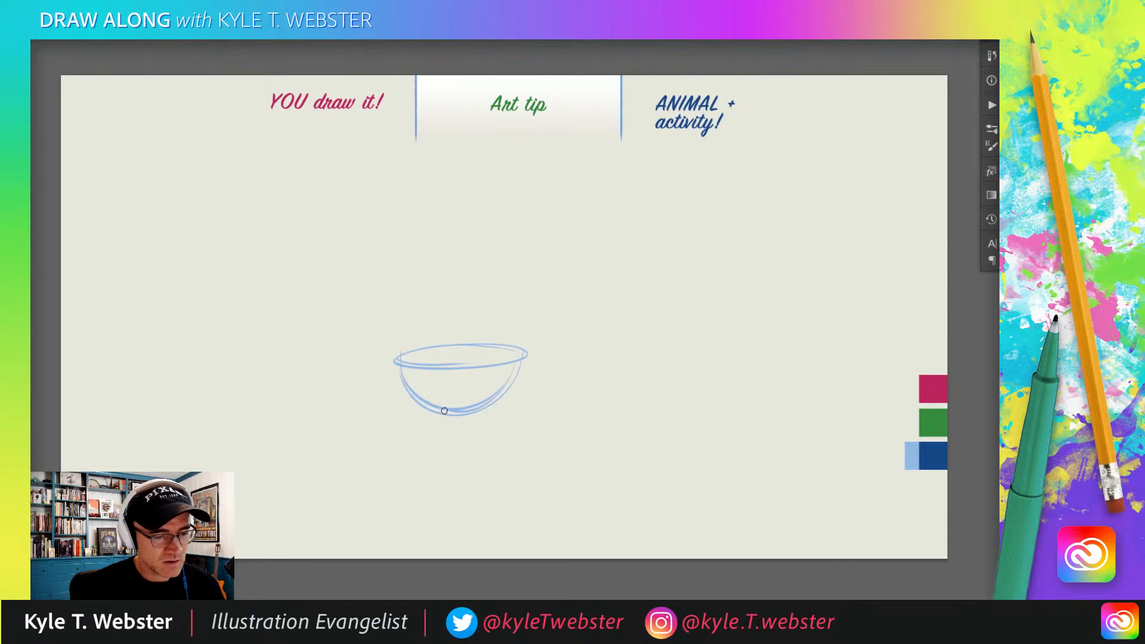
mouse_move(448, 410)
mouse_down()
mouse_move(416, 471)
mouse_move(472, 486)
mouse_up()
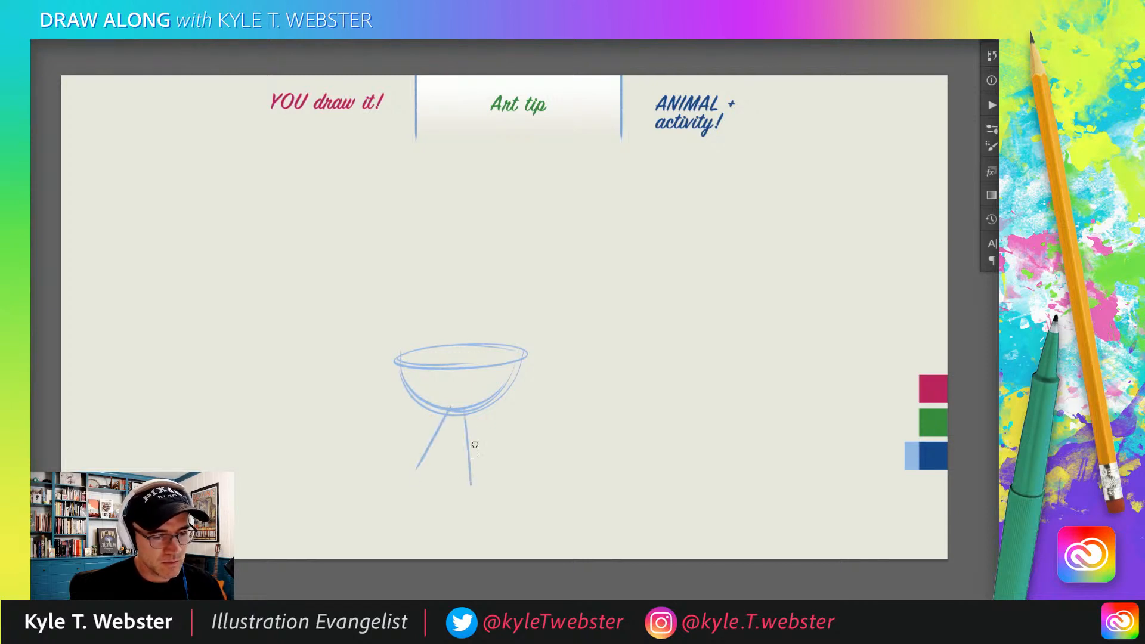
mouse_move(480, 414)
mouse_down()
mouse_move(508, 456)
mouse_move(469, 488)
mouse_move(424, 461)
mouse_up()
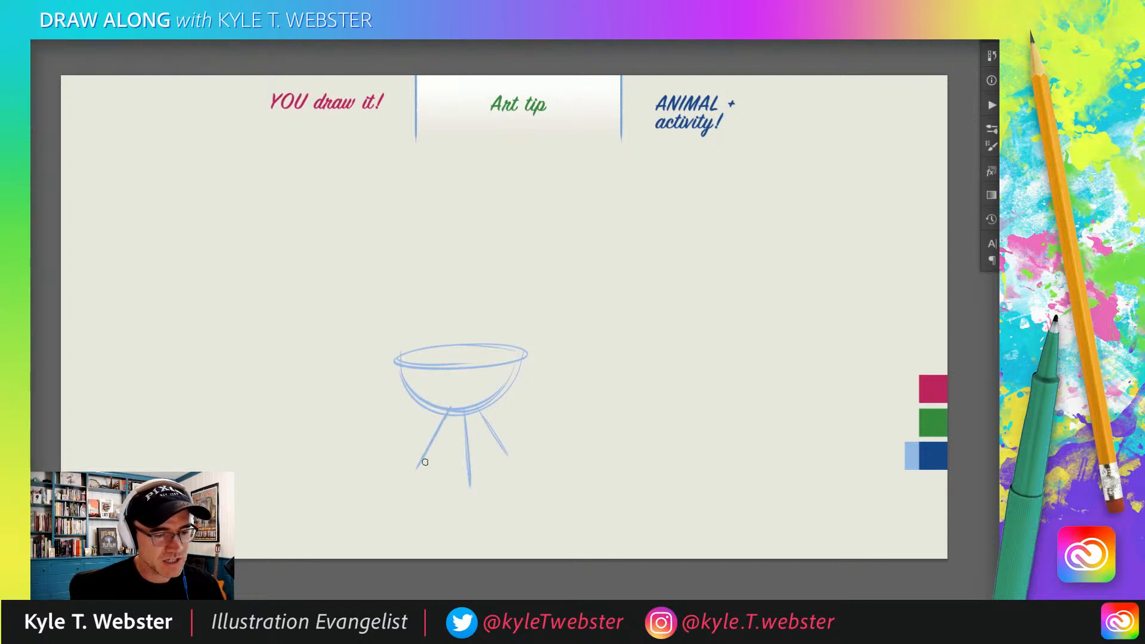
drag(514, 361, 410, 359)
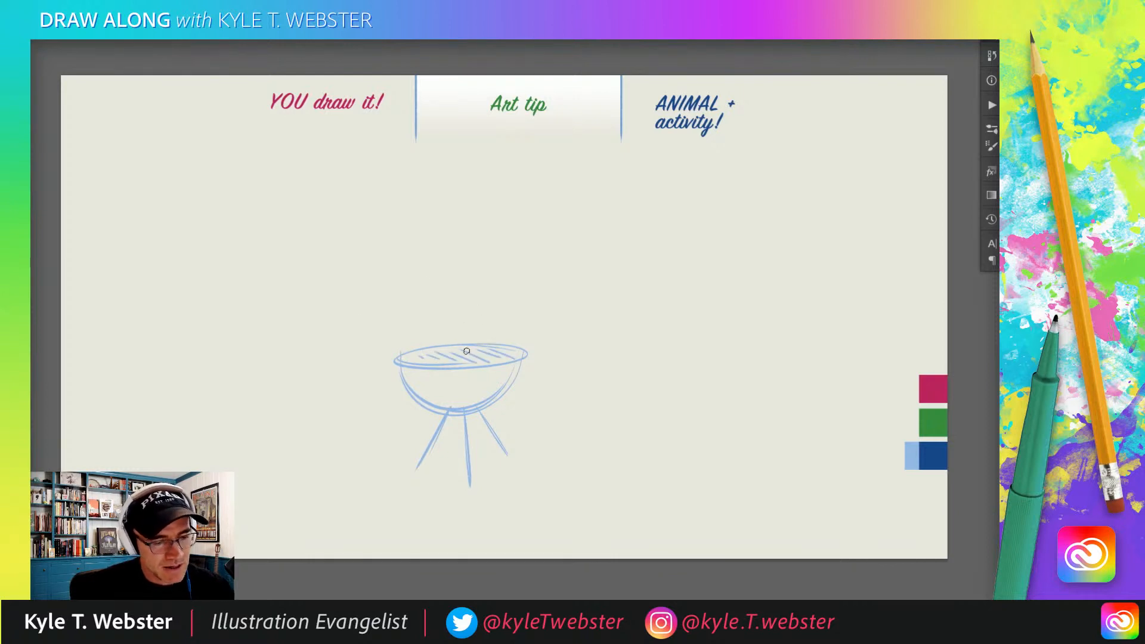
mouse_move(450, 360)
mouse_down()
mouse_move(492, 350)
mouse_move(432, 361)
mouse_move(451, 343)
mouse_move(422, 356)
mouse_move(394, 361)
mouse_up()
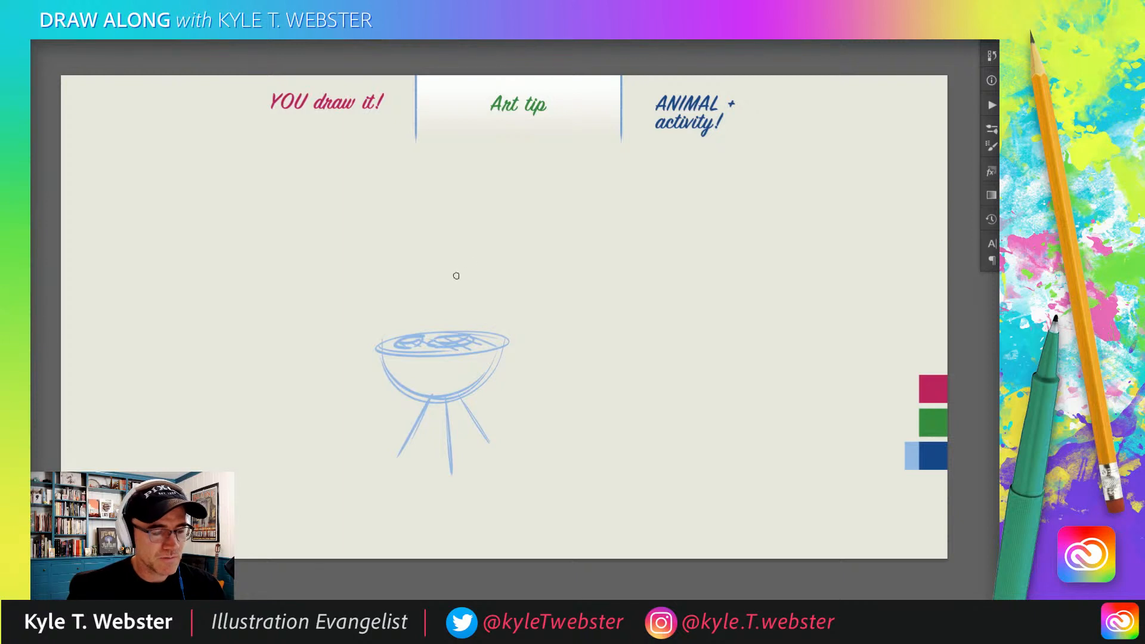
Step: Sketch wavy flames above the grill and a jagged stream of fire slanting up and away from it
mouse_move(445, 321)
mouse_down()
mouse_move(433, 276)
mouse_move(428, 292)
mouse_move(414, 272)
mouse_up()
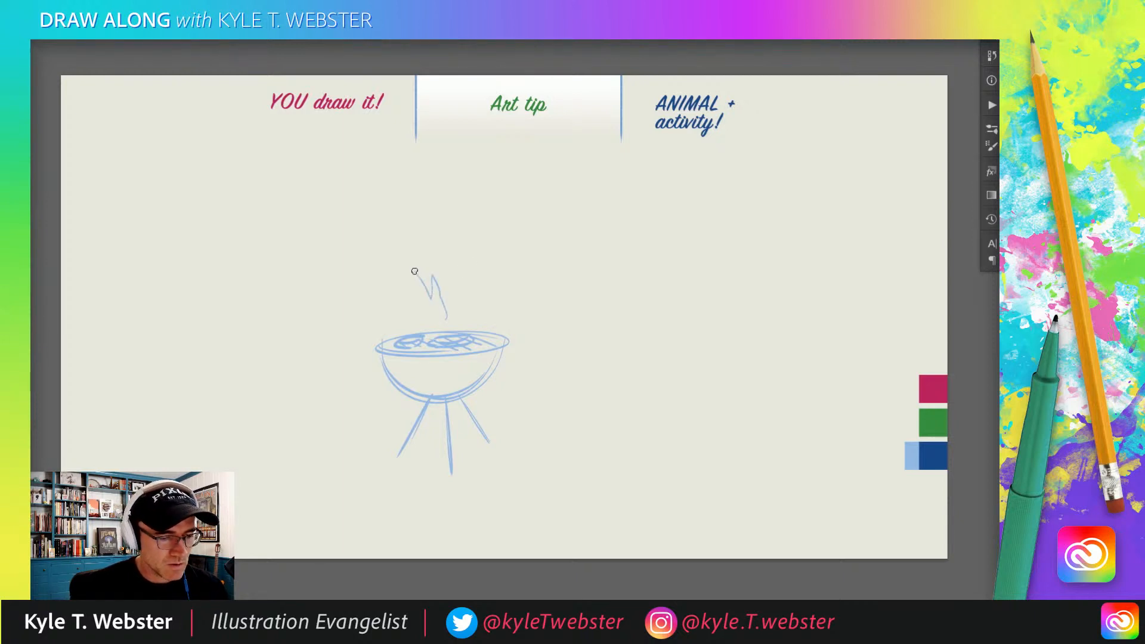
key(ctrl+z)
mouse_move(450, 324)
mouse_down()
mouse_move(424, 272)
mouse_move(421, 318)
mouse_move(398, 325)
mouse_up()
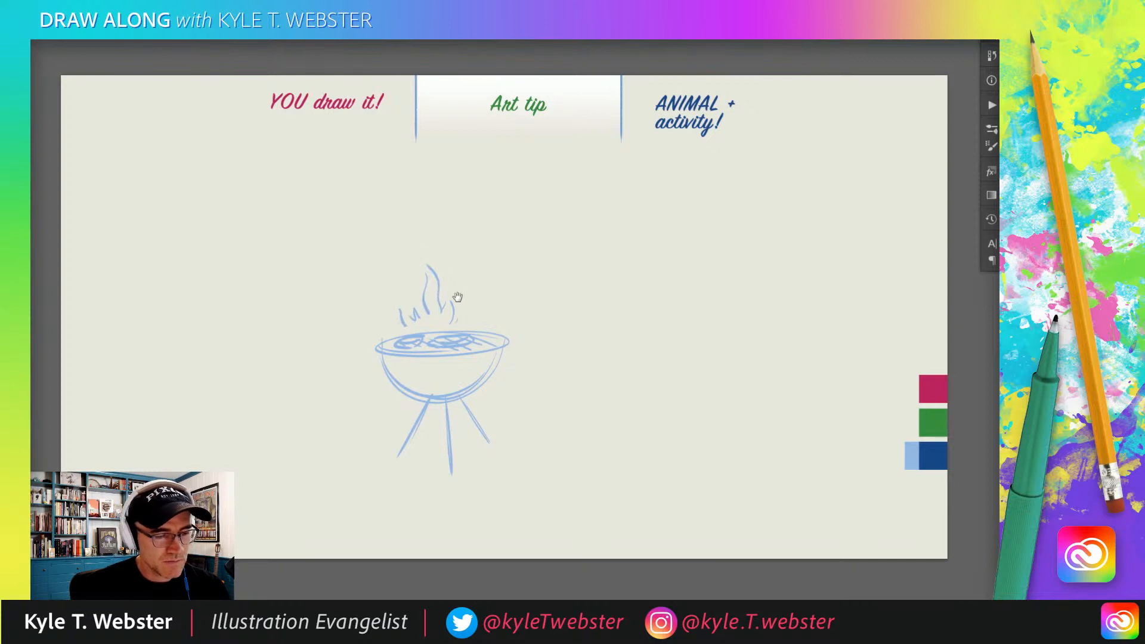
mouse_move(468, 290)
mouse_down()
mouse_move(408, 358)
mouse_move(440, 341)
mouse_move(424, 370)
mouse_move(453, 359)
mouse_move(448, 373)
mouse_move(471, 337)
mouse_move(454, 327)
mouse_move(481, 308)
mouse_up()
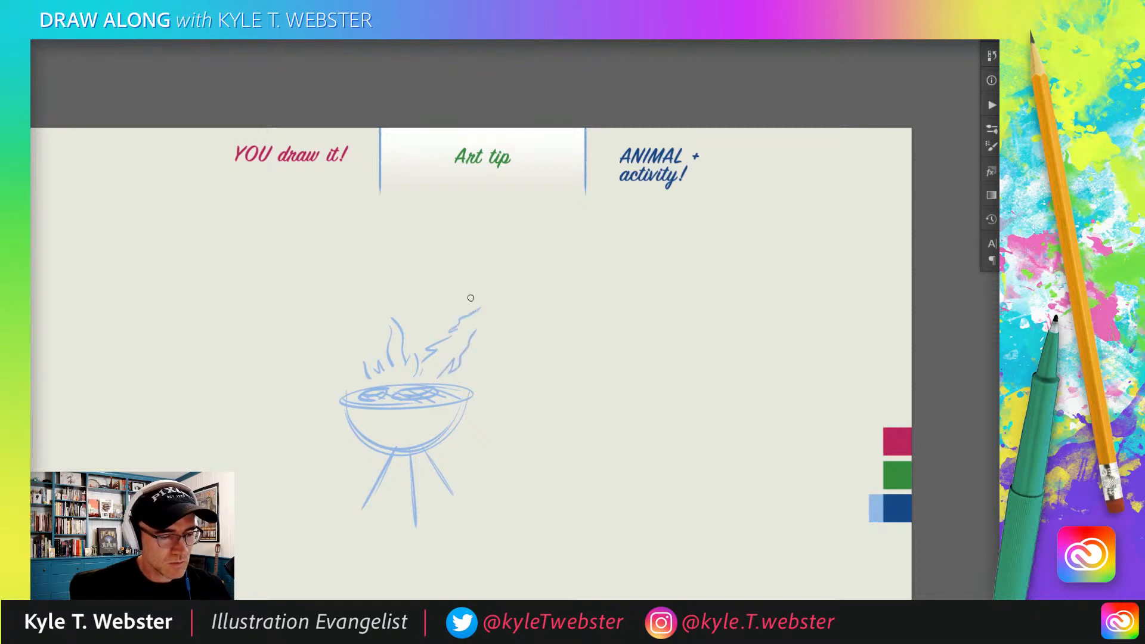
Step: Sketch a dragon's long snout at the upper end of the fire stream, with nostrils, jaw lines, brow and eye
scroll(471, 297, right, 3)
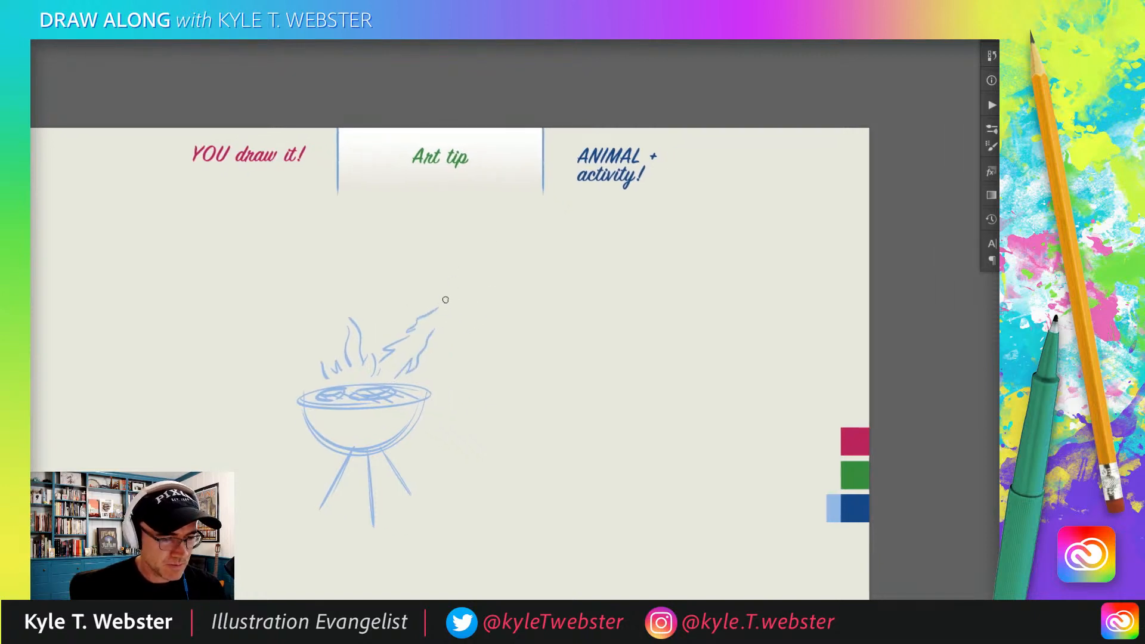
mouse_move(476, 286)
mouse_down()
mouse_move(440, 303)
mouse_move(435, 339)
mouse_move(473, 296)
mouse_move(438, 297)
mouse_up()
drag(428, 300, 425, 311)
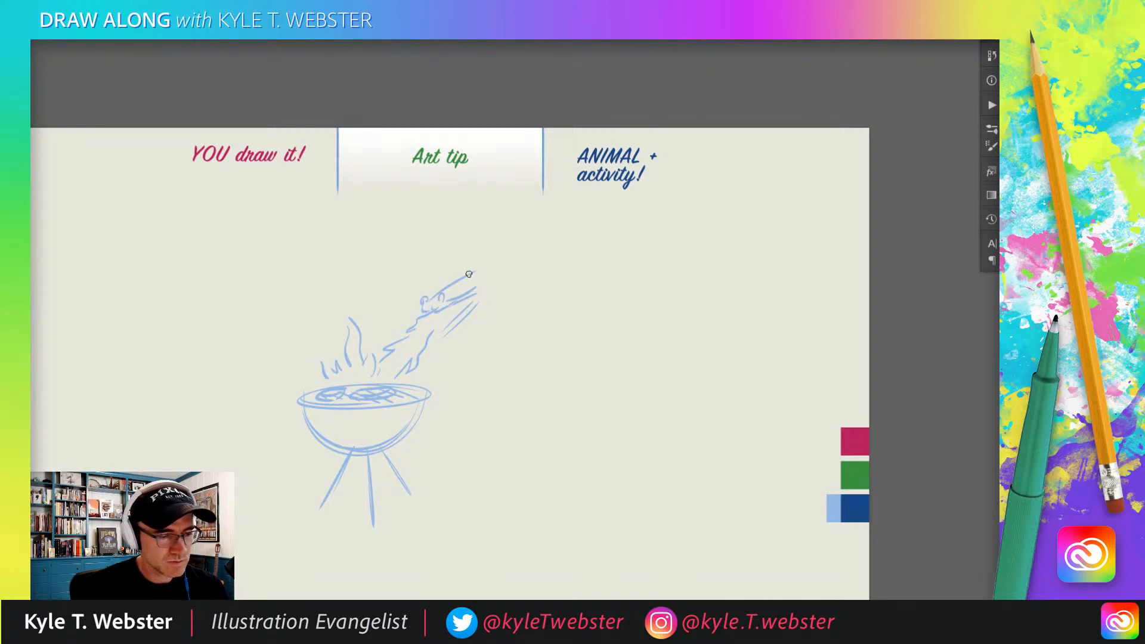
mouse_move(501, 267)
mouse_down()
mouse_move(480, 263)
mouse_move(490, 257)
mouse_up()
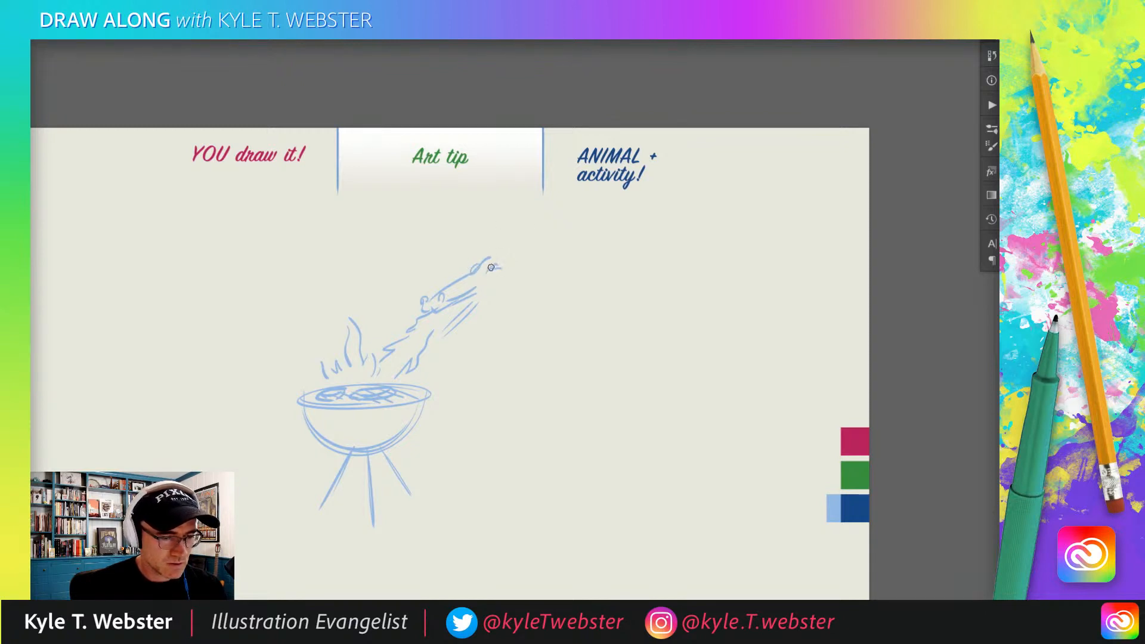
drag(489, 269, 494, 272)
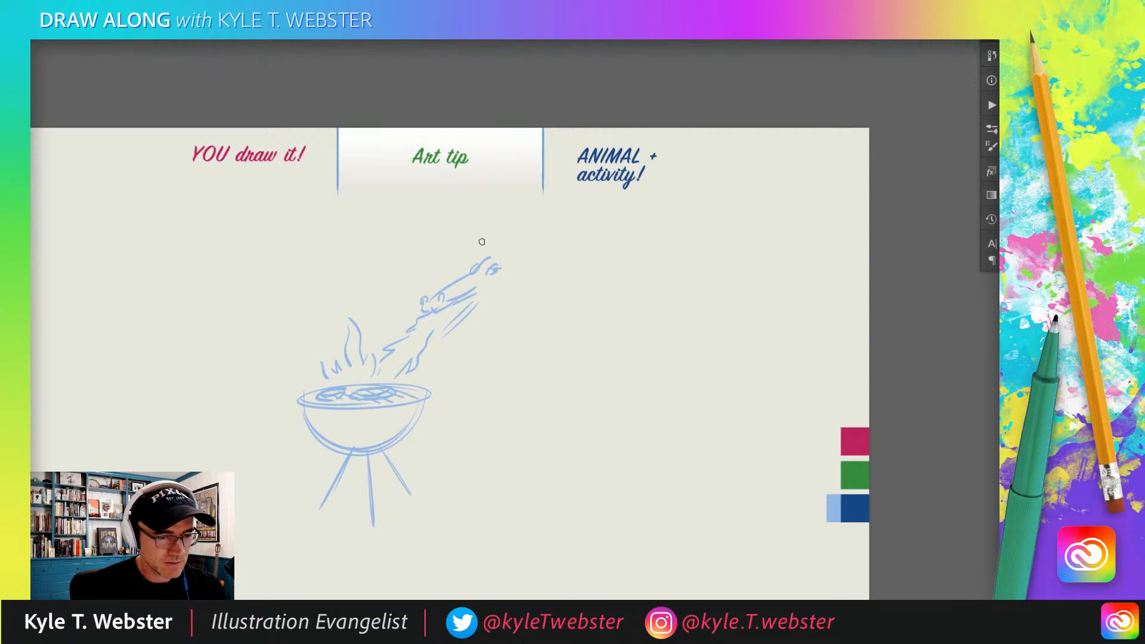
Step: Add a puffy chef's hat, a pointed ear, snout ridges, teeth and a jawline to the dragon's head
drag(418, 273, 401, 278)
mouse_move(479, 259)
mouse_down()
mouse_move(501, 278)
mouse_move(534, 241)
mouse_move(492, 231)
mouse_move(528, 230)
mouse_move(510, 213)
mouse_move(477, 235)
mouse_move(507, 254)
mouse_up()
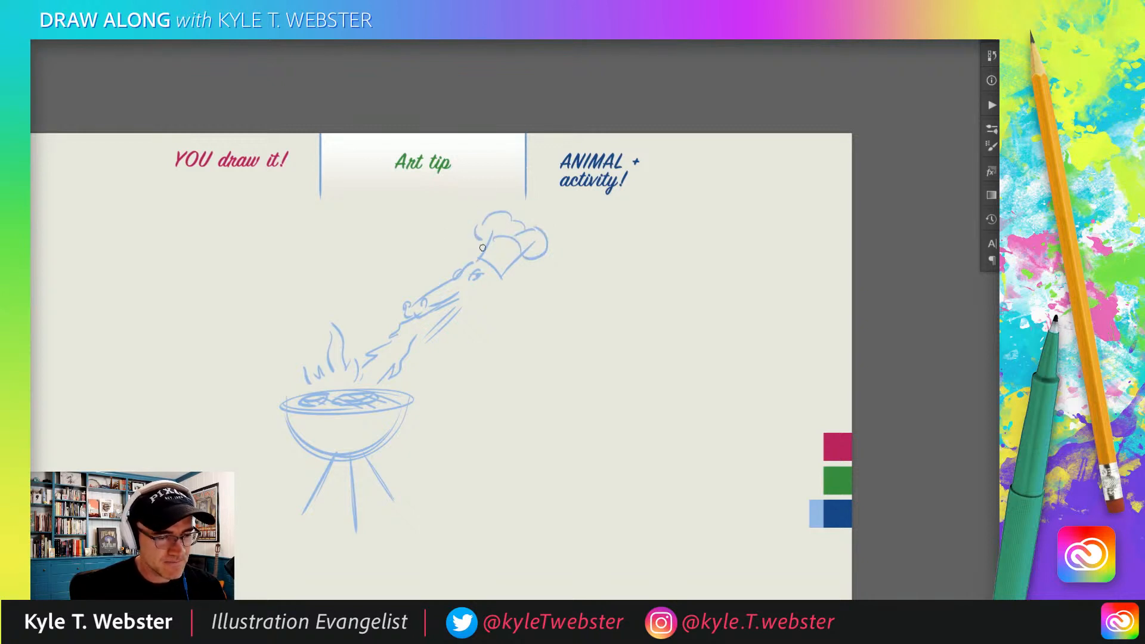
drag(499, 277, 526, 281)
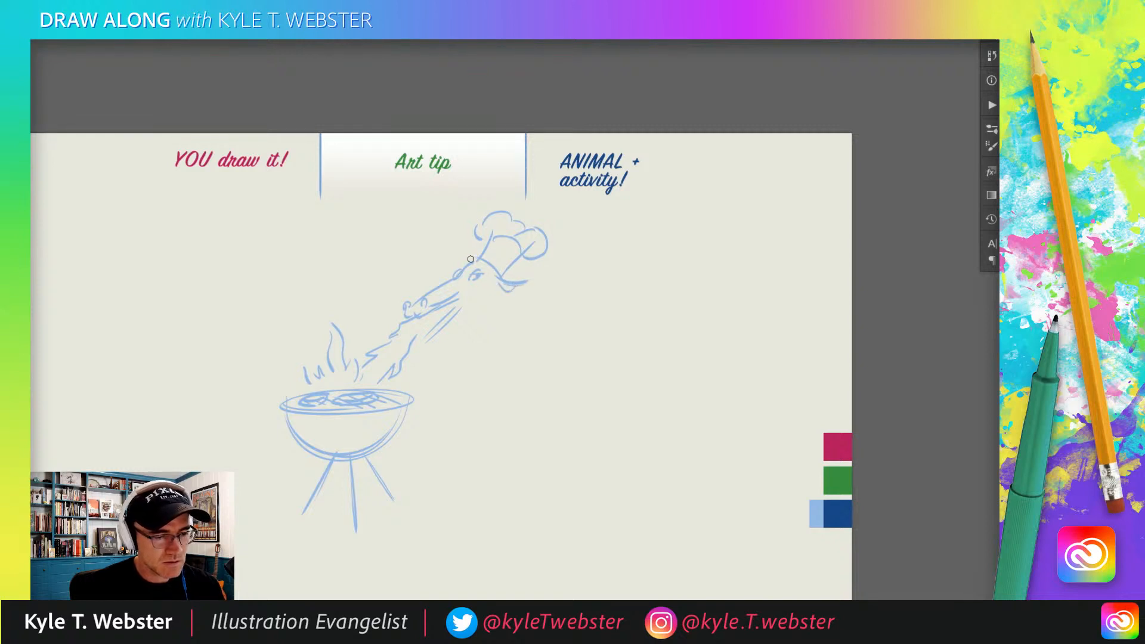
mouse_move(464, 307)
mouse_down()
mouse_move(432, 323)
mouse_move(436, 311)
mouse_move(421, 336)
mouse_move(460, 304)
mouse_move(430, 289)
mouse_up()
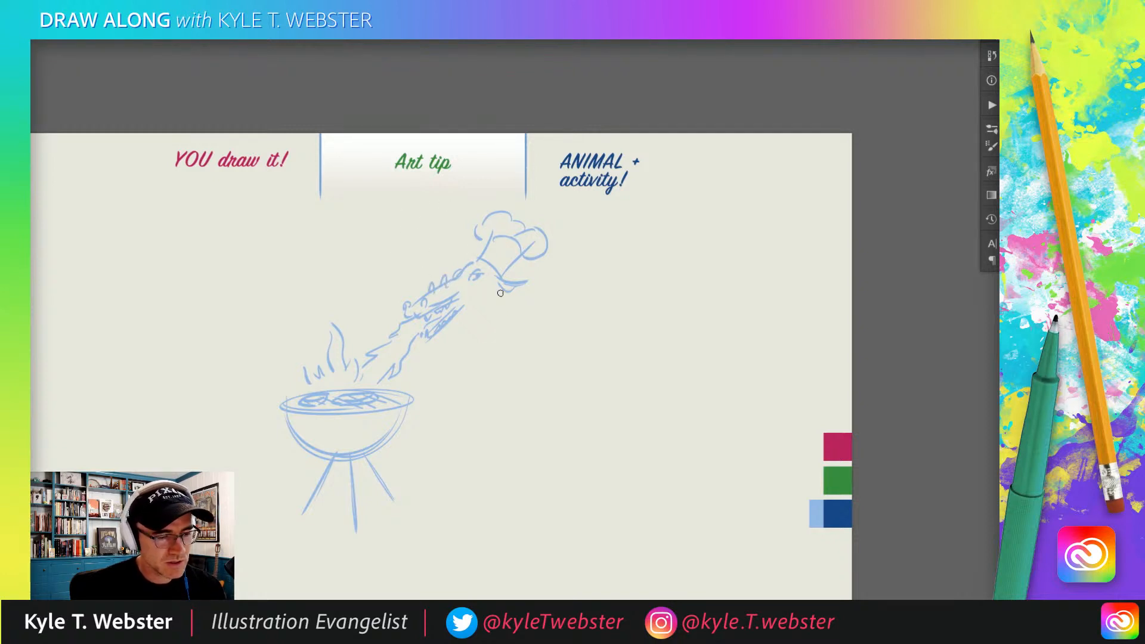
mouse_move(491, 296)
mouse_down()
mouse_move(459, 303)
mouse_move(475, 303)
mouse_move(426, 339)
mouse_up()
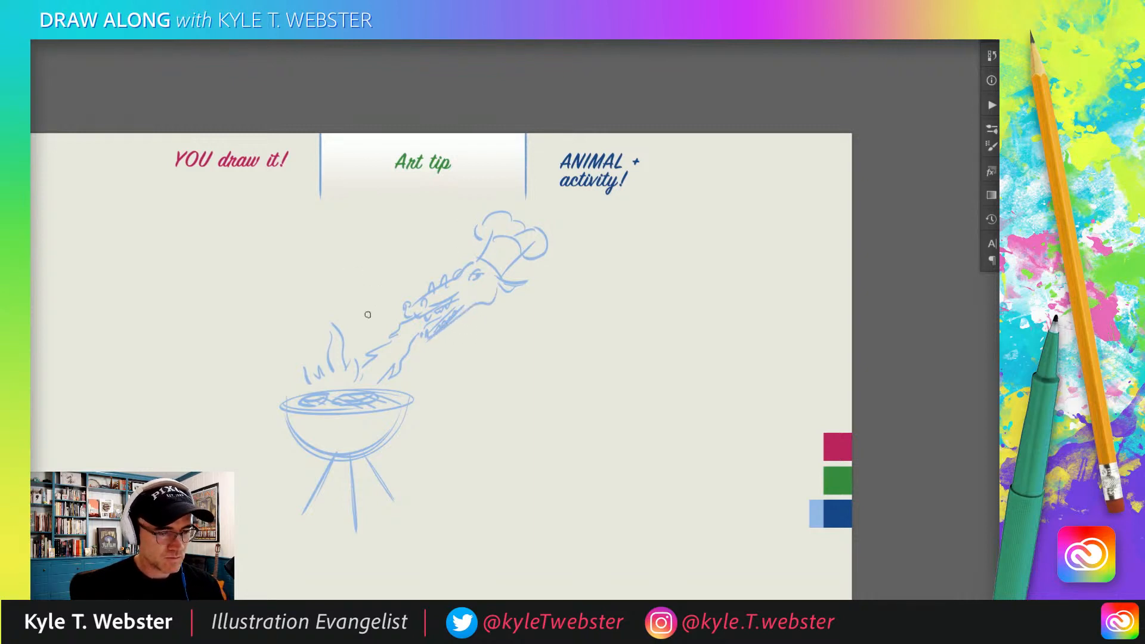
Step: Sketch the dragon's curved neck and back, the apron's upper edge, and a bent arm with a clawed hand on the hip
mouse_move(507, 298)
mouse_down()
mouse_move(488, 364)
mouse_move(504, 394)
mouse_up()
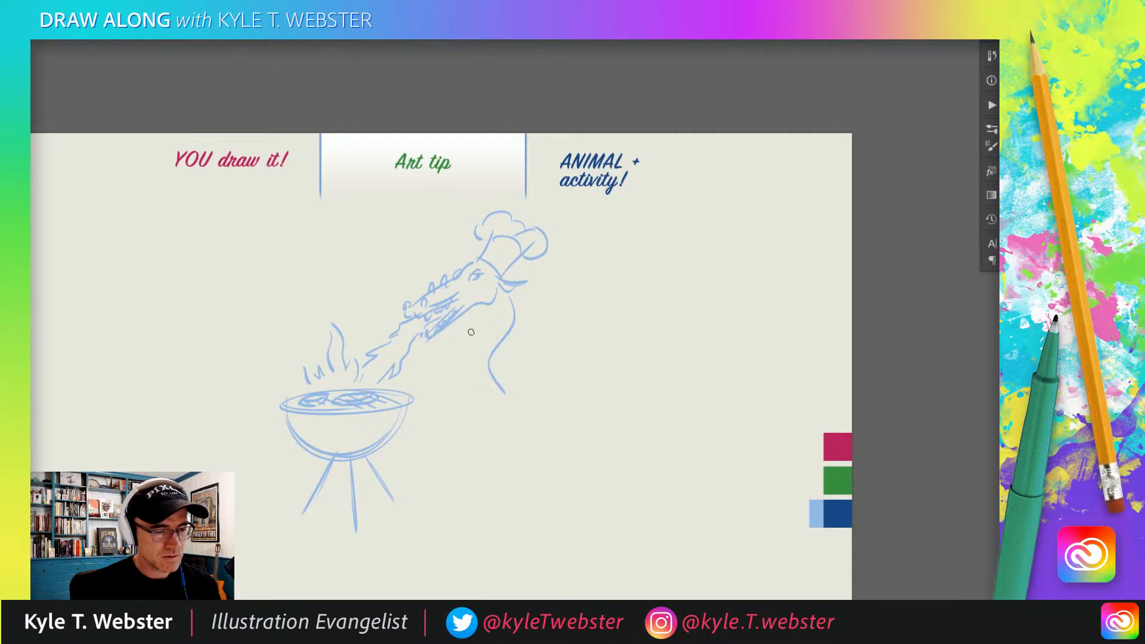
mouse_move(474, 326)
mouse_down()
mouse_move(448, 387)
mouse_move(479, 396)
mouse_move(446, 385)
mouse_move(510, 438)
mouse_move(497, 435)
mouse_up()
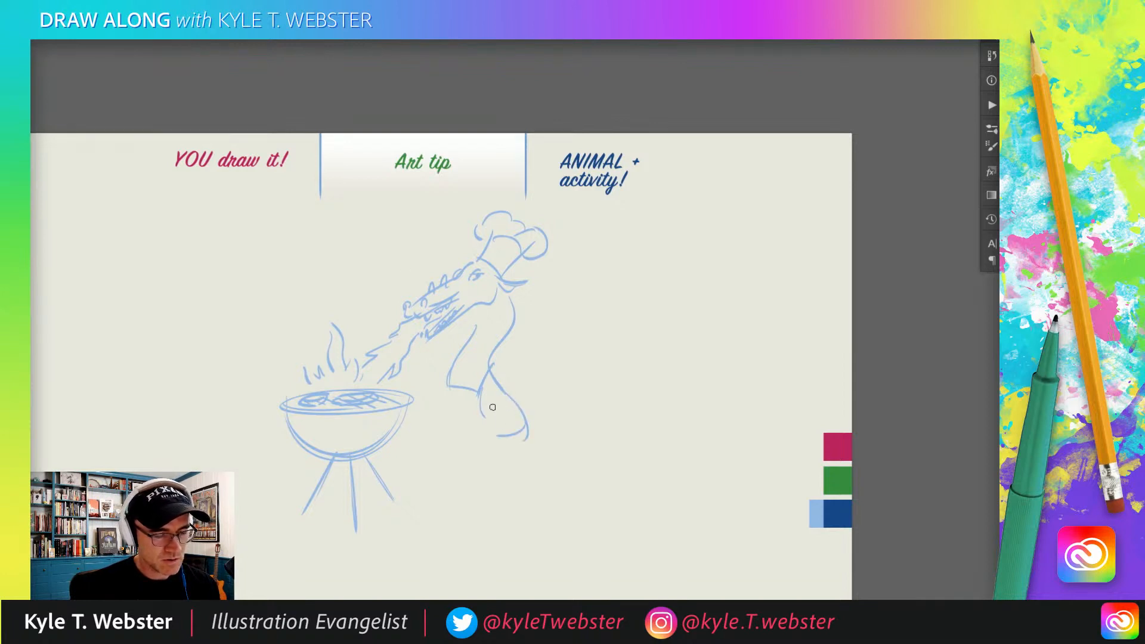
key(ctrl+z)
key(ctrl+z)
key(ctrl+z)
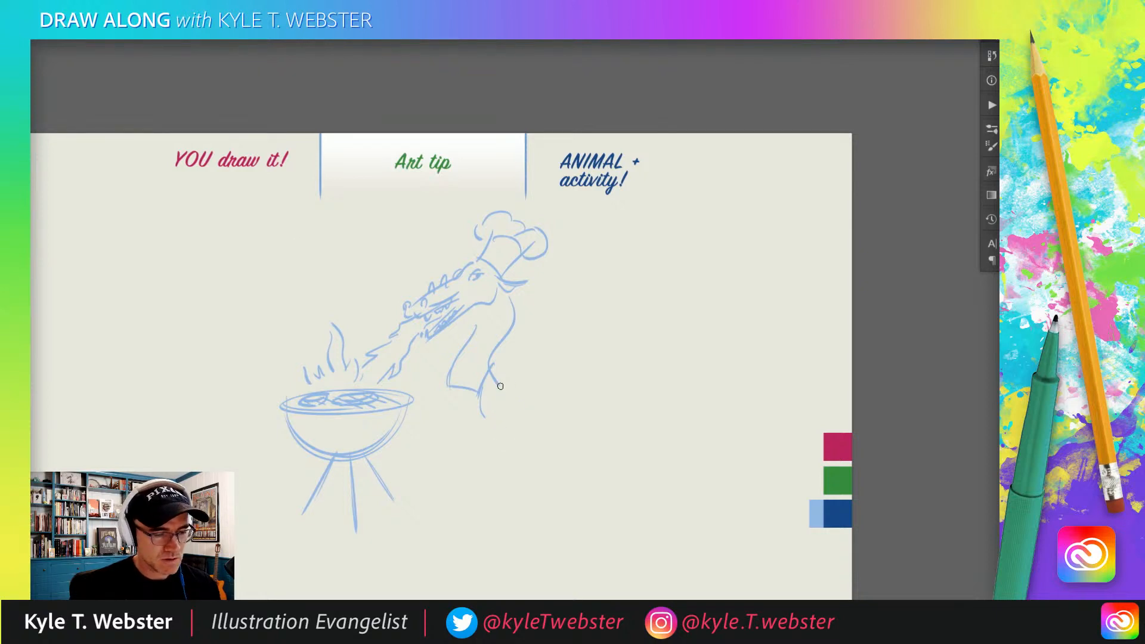
mouse_move(503, 391)
mouse_down()
mouse_move(523, 418)
mouse_move(486, 424)
mouse_up()
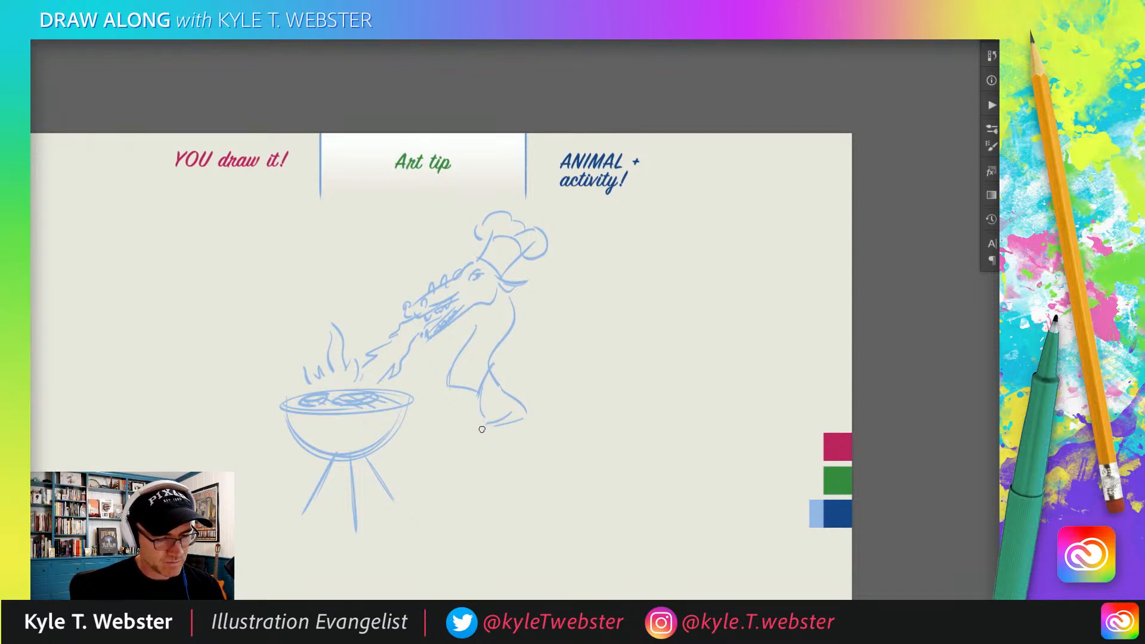
mouse_move(490, 422)
mouse_down()
mouse_move(470, 428)
mouse_move(495, 423)
mouse_up()
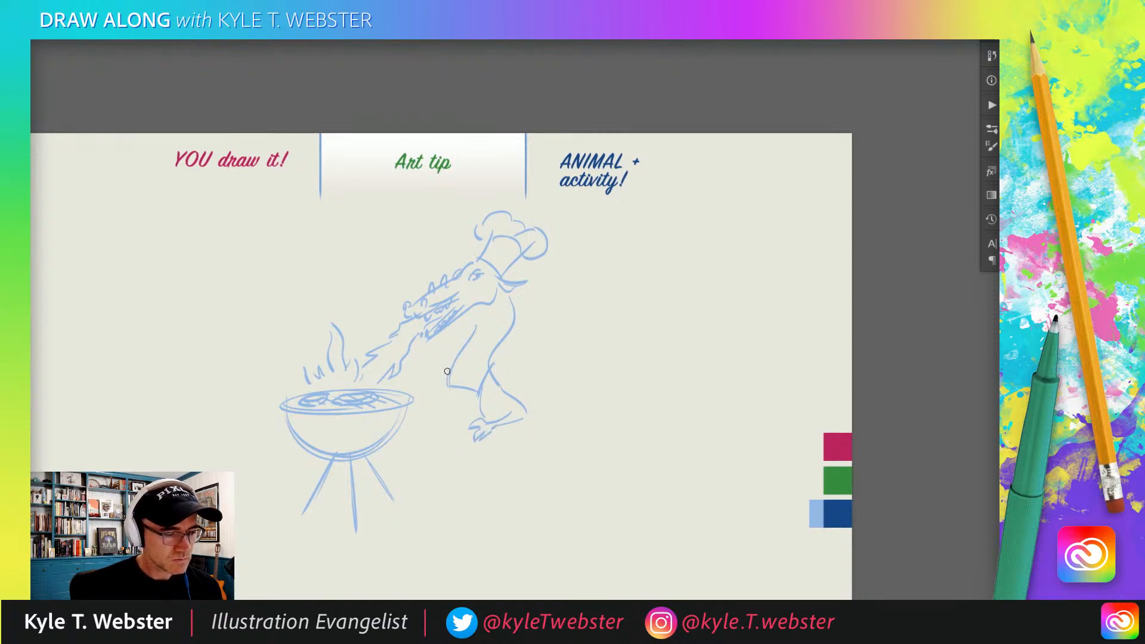
Step: Sketch the long apron with its tie at the waist and the back of the leg, undoing the flat first foot
mouse_move(448, 370)
mouse_down()
mouse_move(417, 473)
mouse_move(470, 506)
mouse_move(496, 491)
mouse_move(491, 428)
mouse_move(488, 439)
mouse_up()
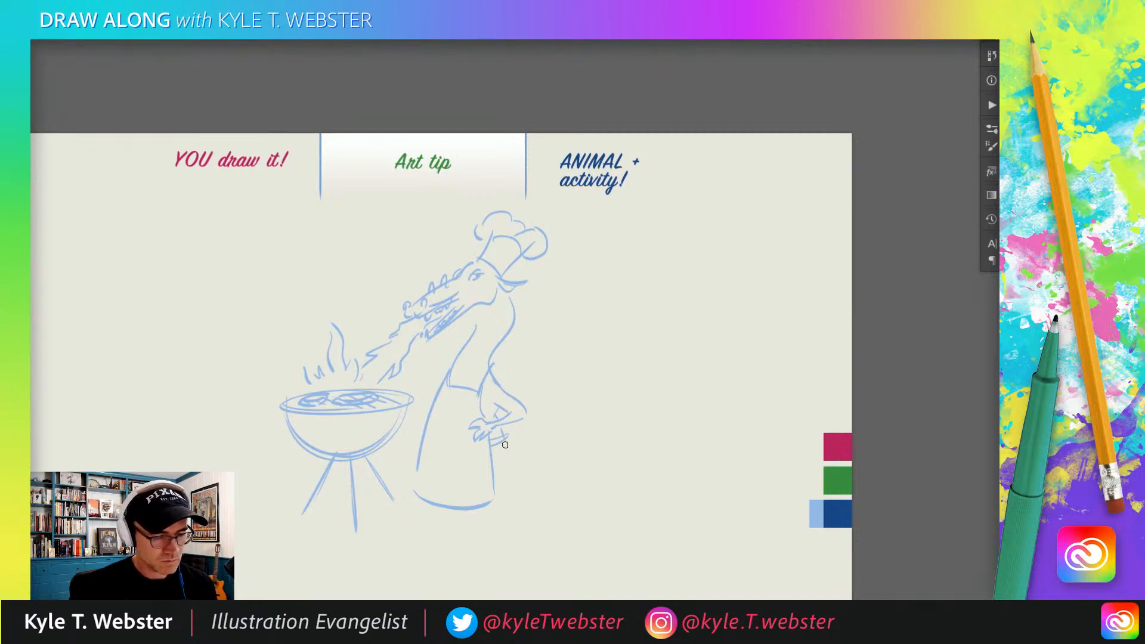
mouse_move(505, 444)
mouse_down()
mouse_move(497, 484)
mouse_move(518, 530)
mouse_up()
drag(518, 530, 469, 532)
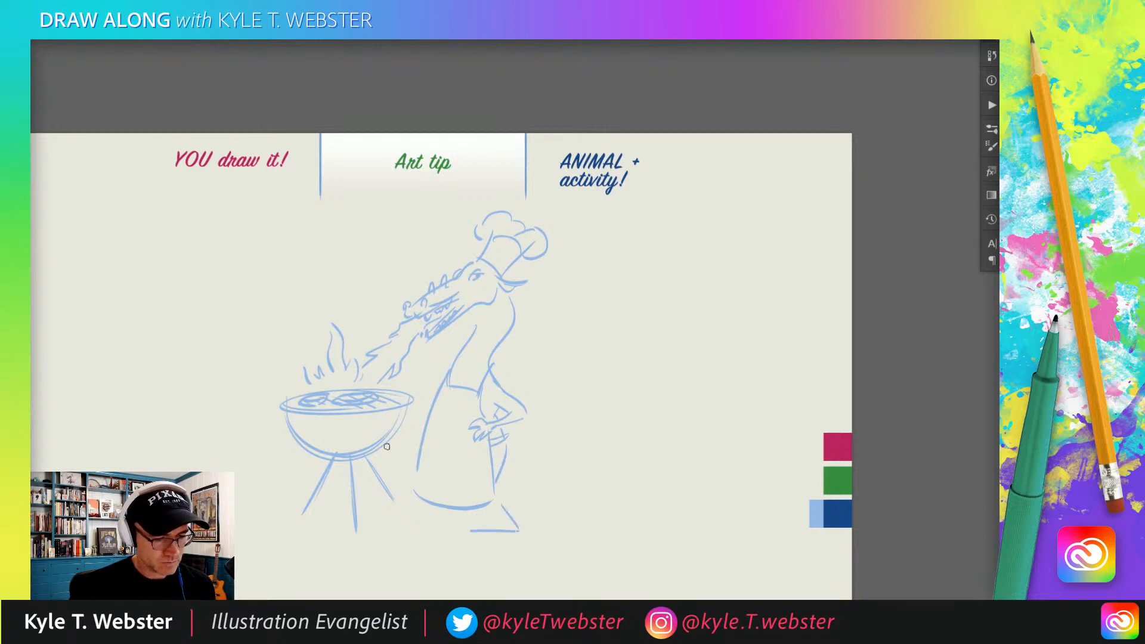
key(ctrl+z)
key(ctrl+z)
Step: Redraw the dragon's foot at an angle and replace the grill's splayed legs with a taller stand joined by crossbars
mouse_move(500, 491)
mouse_down()
mouse_move(446, 536)
mouse_move(449, 524)
mouse_move(399, 501)
mouse_move(374, 466)
mouse_move(359, 501)
mouse_move(345, 479)
mouse_move(315, 494)
mouse_move(352, 546)
mouse_up()
key(e)
key(b)
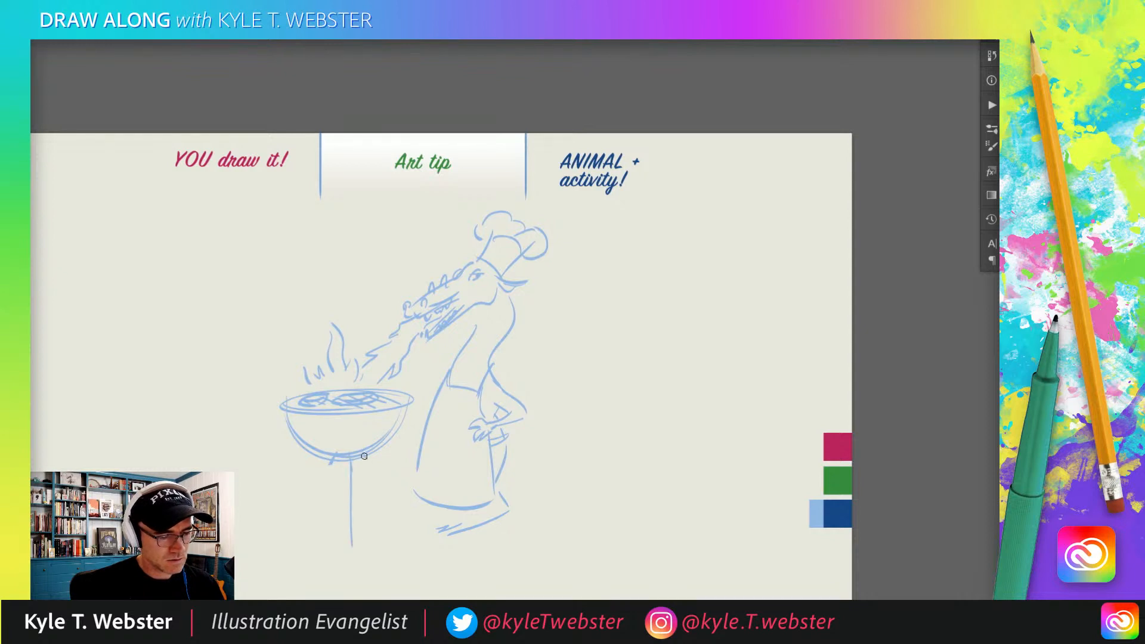
drag(363, 456, 390, 529)
drag(330, 463, 311, 527)
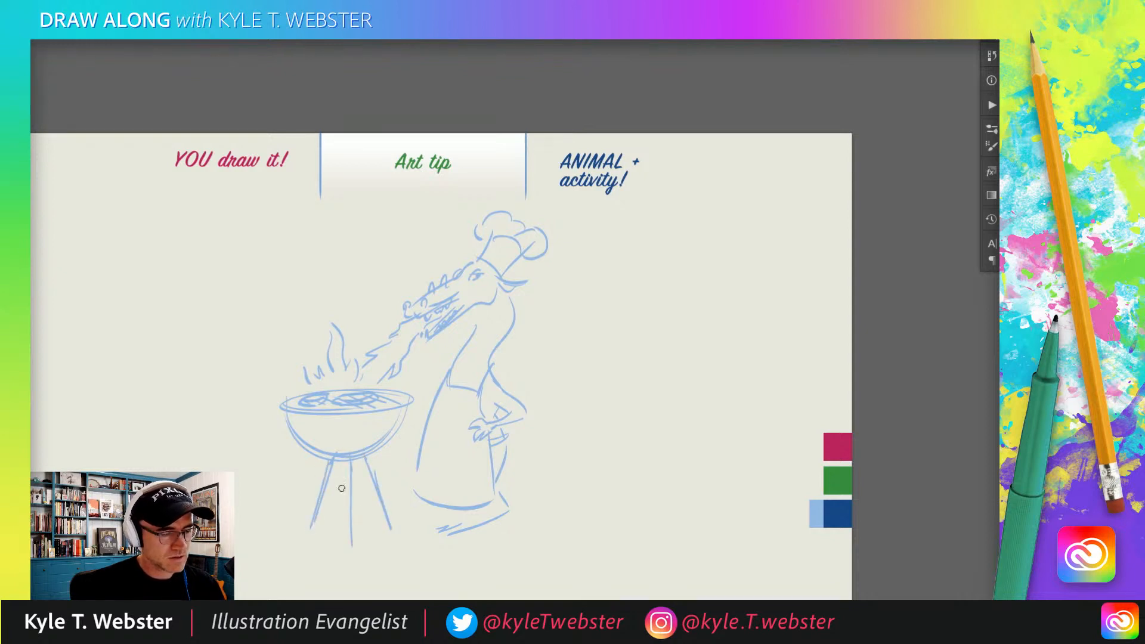
mouse_move(351, 459)
mouse_down()
mouse_move(351, 547)
mouse_move(372, 511)
mouse_move(374, 522)
mouse_move(377, 453)
mouse_move(310, 542)
mouse_move(360, 557)
mouse_move(360, 525)
mouse_move(364, 544)
mouse_move(350, 521)
mouse_move(311, 533)
mouse_up()
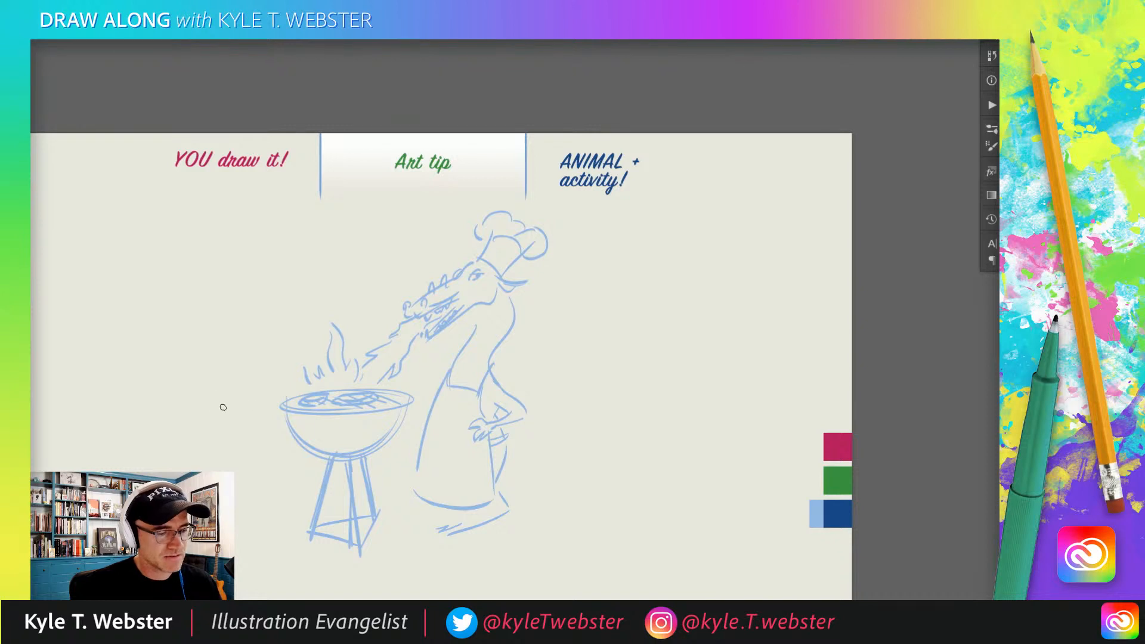
Step: Sketch the second foot under the apron and a long wavy tail with small spikes along its upper edge
mouse_move(434, 504)
mouse_down()
mouse_move(405, 513)
mouse_move(431, 509)
mouse_up()
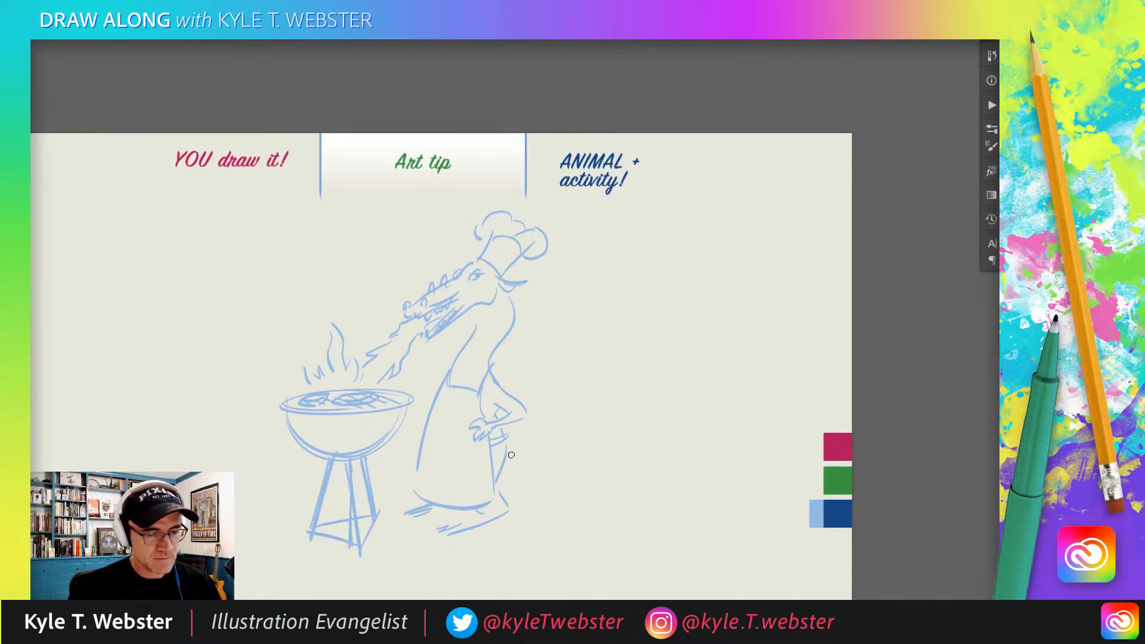
mouse_move(511, 455)
mouse_down()
mouse_move(666, 477)
mouse_move(614, 475)
mouse_move(511, 501)
mouse_up()
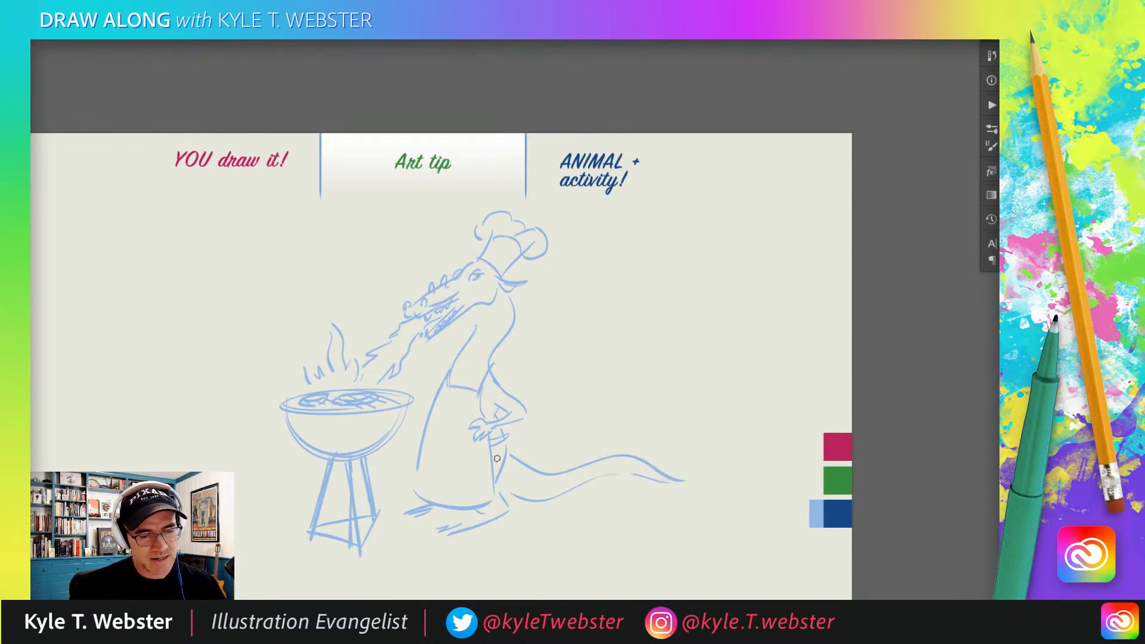
drag(522, 460, 665, 451)
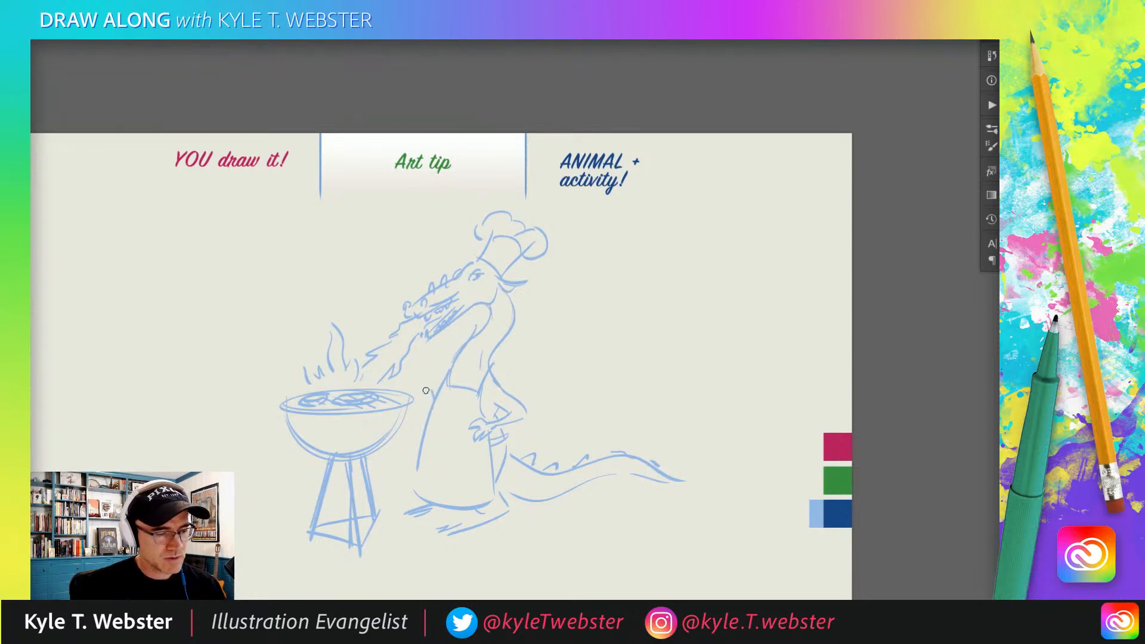
Step: Sketch a hand holding up a spatula in front of the apron and darken the gap inside the bent arm
mouse_move(433, 392)
mouse_down()
mouse_move(426, 406)
mouse_move(438, 349)
mouse_move(430, 360)
mouse_up()
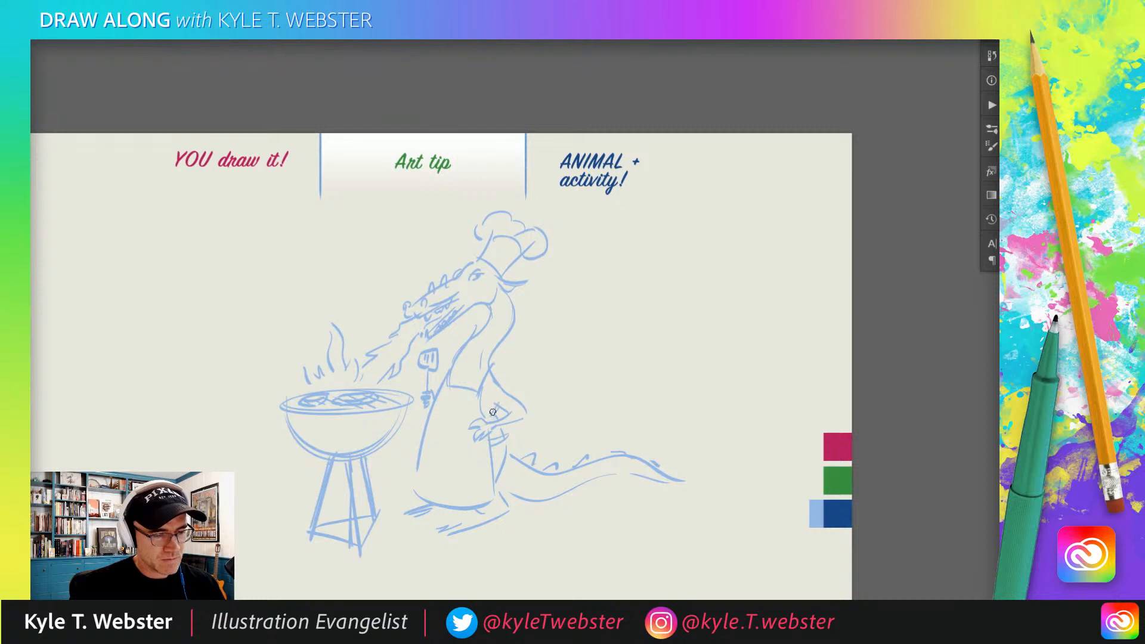
mouse_move(493, 406)
mouse_down()
mouse_move(485, 421)
mouse_move(517, 408)
mouse_move(484, 423)
mouse_up()
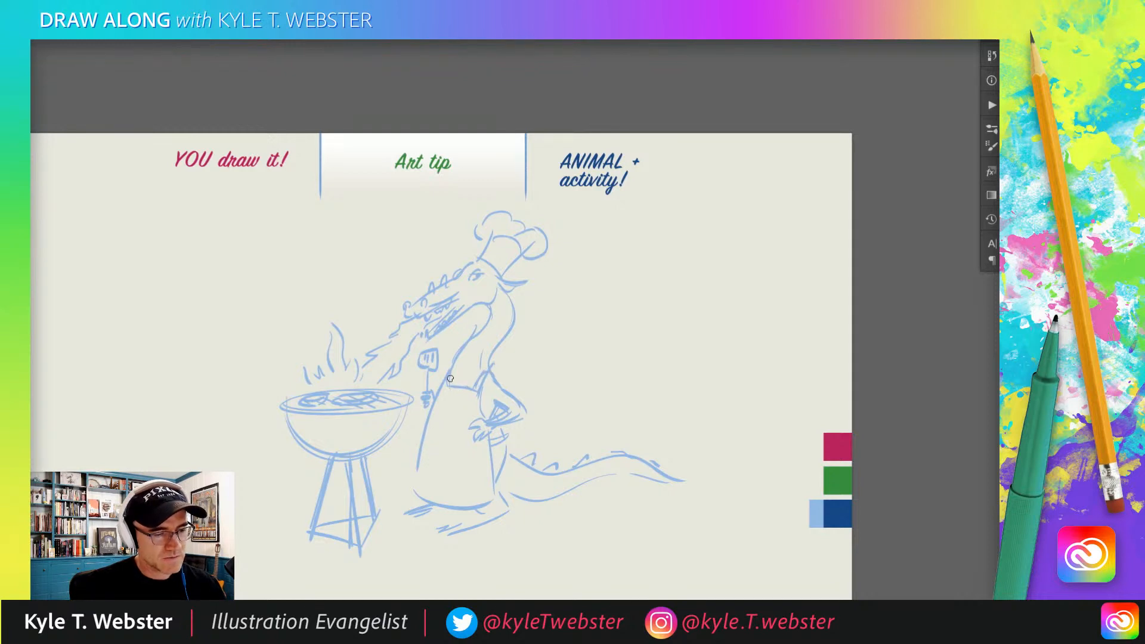
Step: Add curved belly plates down the dragon's neck and a scalloped wing behind the shoulder, and darken the snout and open mouth
mouse_move(450, 378)
mouse_down()
mouse_move(463, 343)
mouse_move(468, 370)
mouse_move(456, 362)
mouse_move(462, 350)
mouse_move(496, 314)
mouse_move(477, 366)
mouse_move(493, 302)
mouse_up()
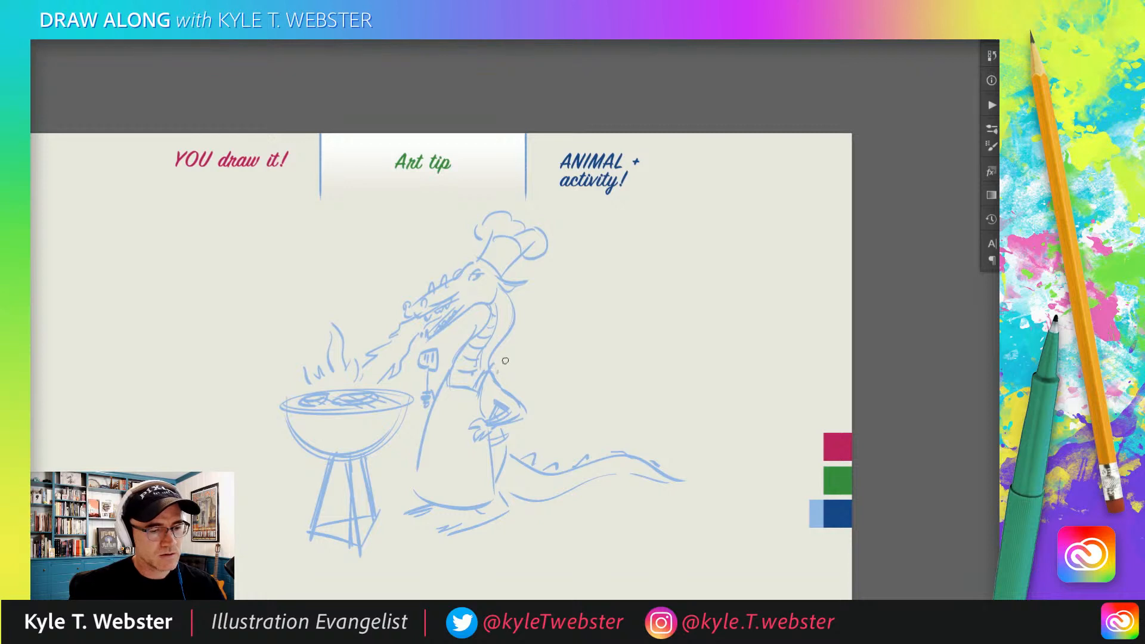
mouse_move(501, 368)
mouse_down()
mouse_move(564, 360)
mouse_move(522, 374)
mouse_move(500, 353)
mouse_up()
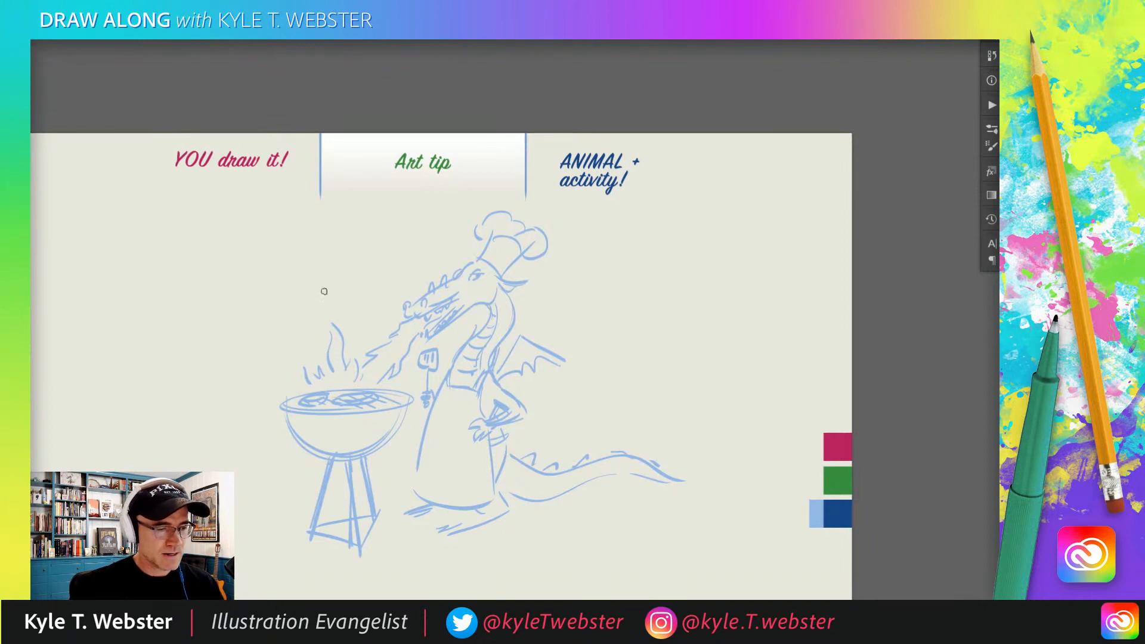
drag(470, 300, 459, 302)
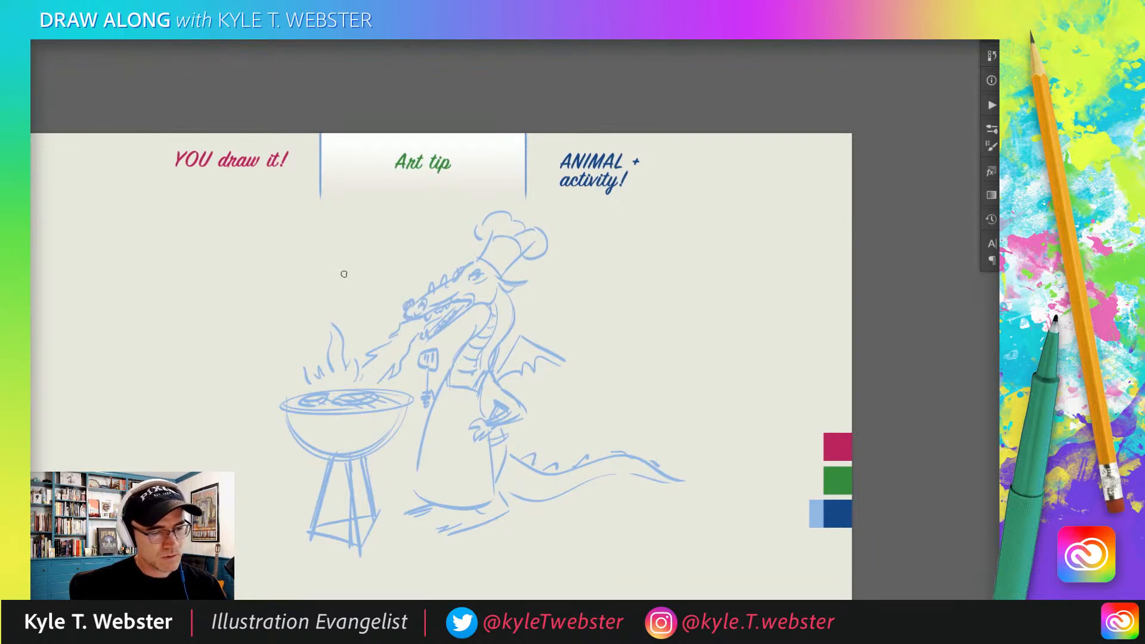
Step: Darken the grill bowl's outline, erase the stand's crossbars and lower frame, and redraw the legs splayed outward
mouse_move(386, 422)
mouse_down()
mouse_move(397, 391)
mouse_move(358, 427)
mouse_up()
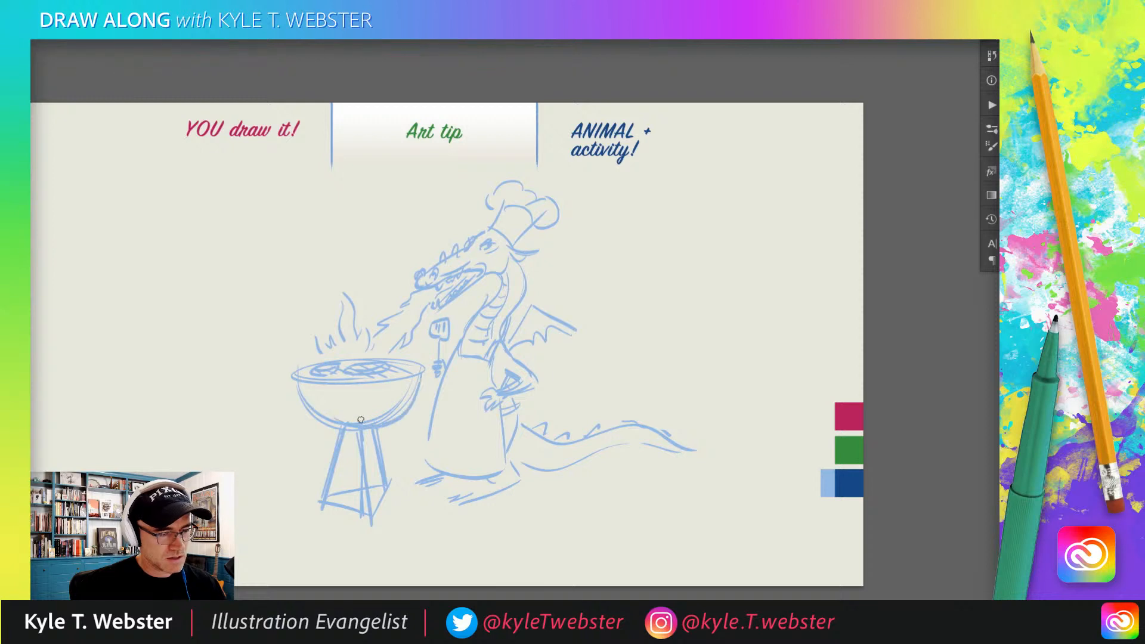
mouse_move(422, 384)
mouse_down()
mouse_move(387, 423)
mouse_move(295, 379)
mouse_up()
drag(337, 433, 326, 469)
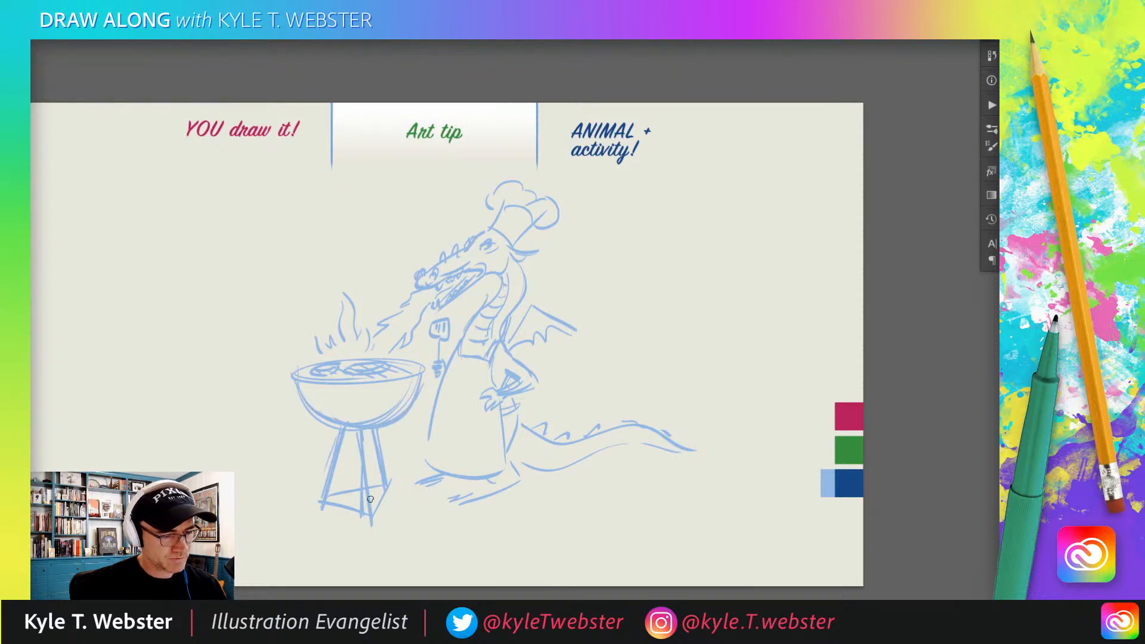
mouse_move(389, 500)
mouse_down()
mouse_move(323, 509)
mouse_move(376, 509)
mouse_move(325, 495)
mouse_move(363, 511)
mouse_up()
key(e)
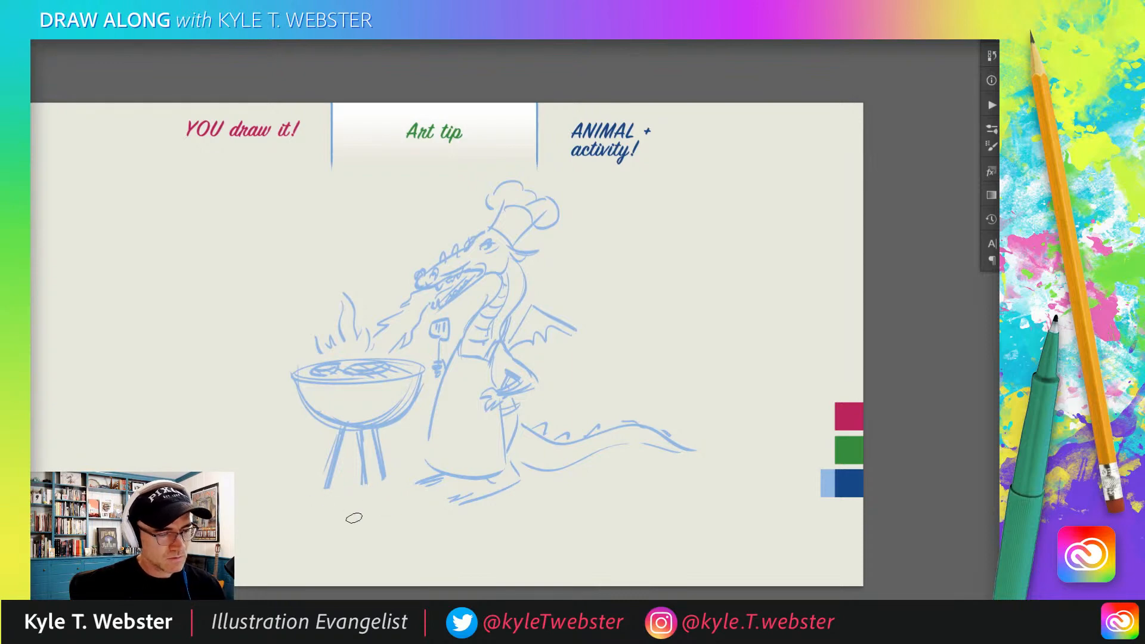
key(b)
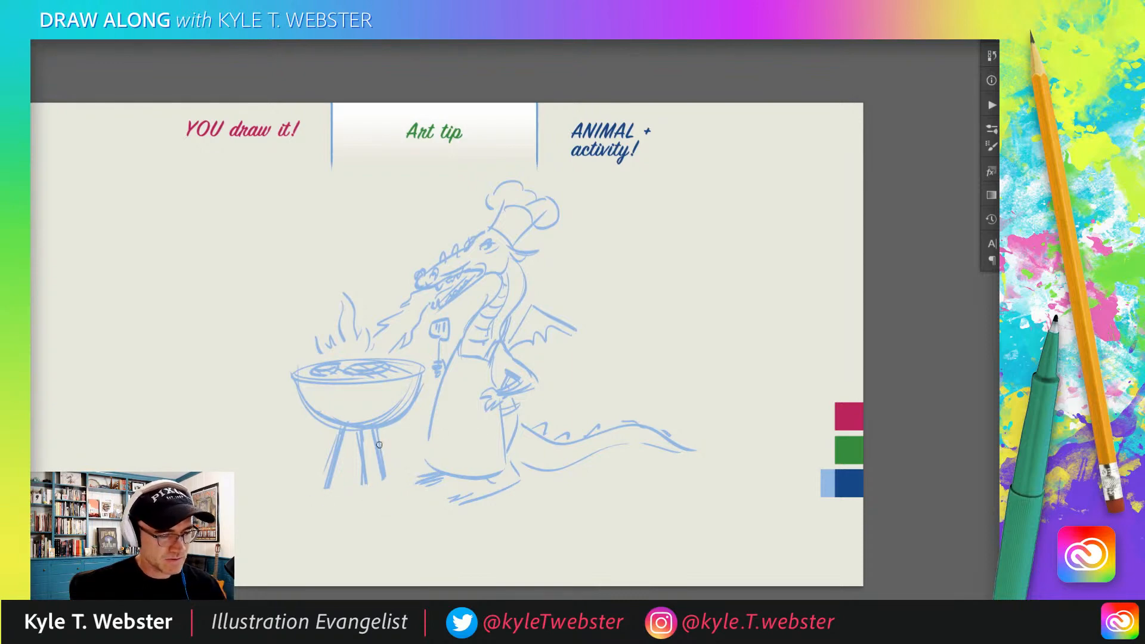
drag(375, 429, 398, 487)
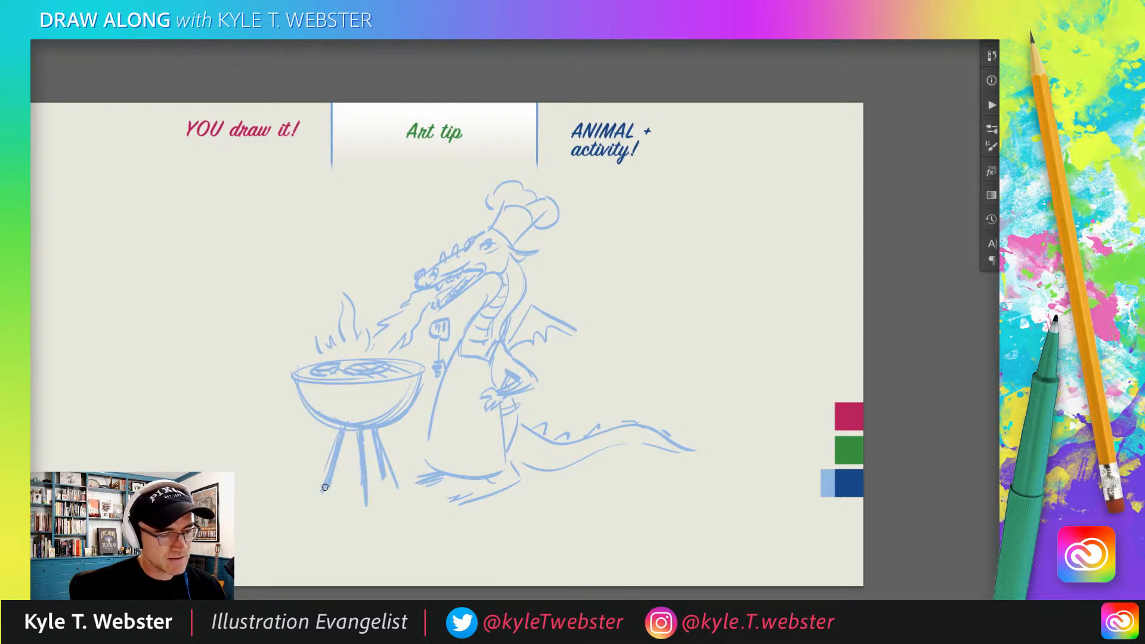
mouse_move(324, 354)
mouse_down()
mouse_move(241, 360)
mouse_move(362, 346)
mouse_up()
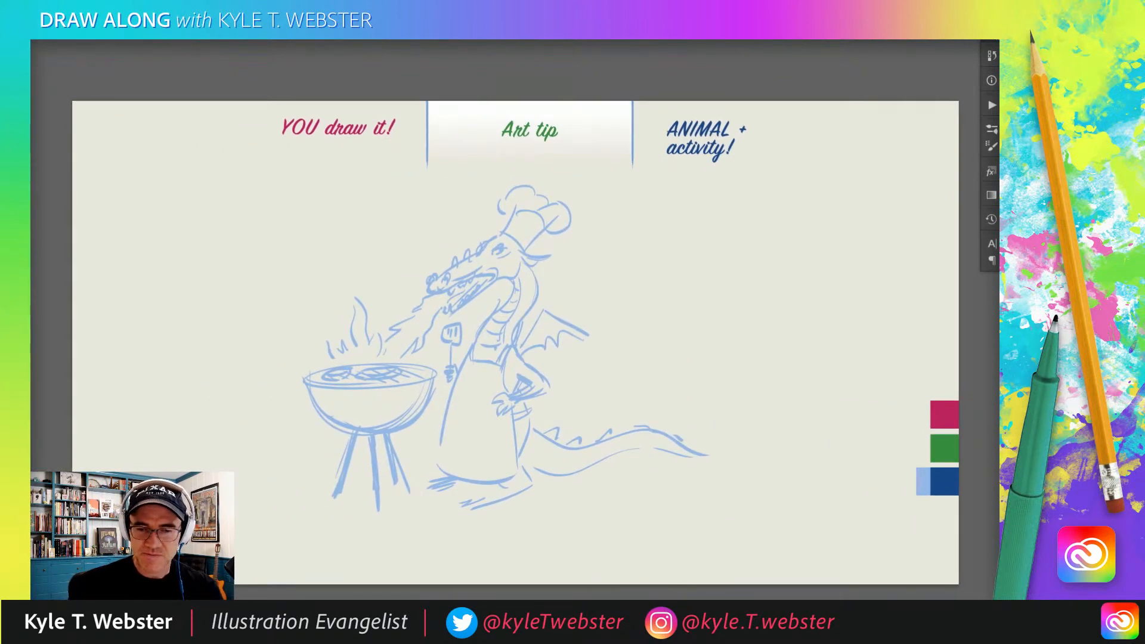
Step: Fade the sketch by lowering its layer opacity and sample the dark blue swatch for inking
key(1)
key(4)
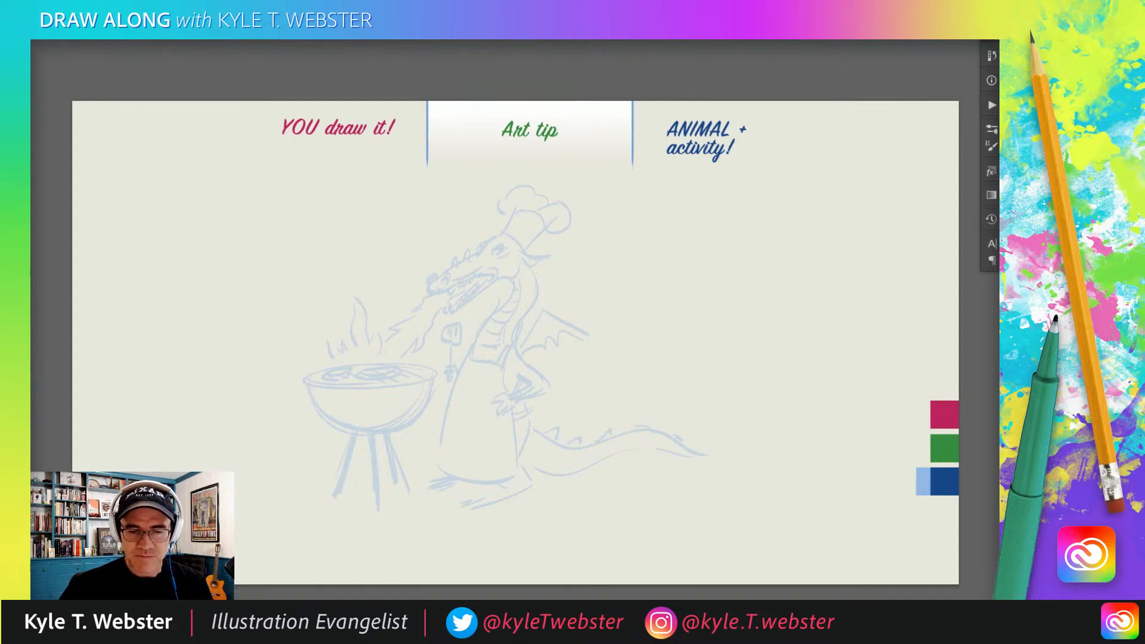
click(949, 486)
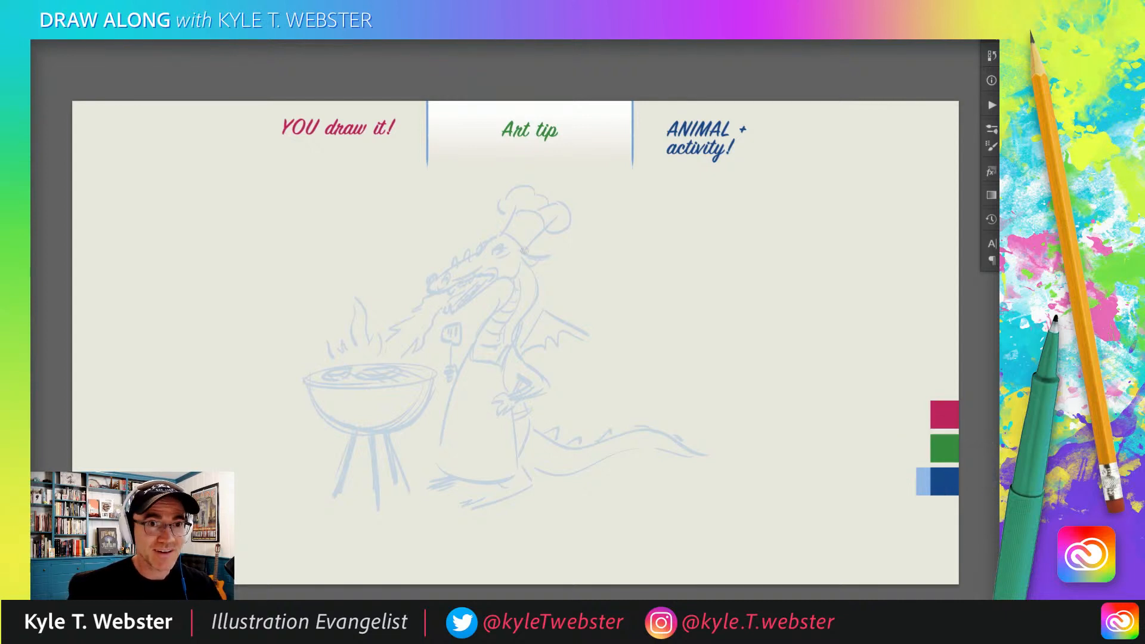
Step: Ink the dragon's eye, brow, spiked snout ridge, nostril and upper lip in dark blue over the faded sketch
ctrl+click(482, 290)
ctrl+click(451, 280)
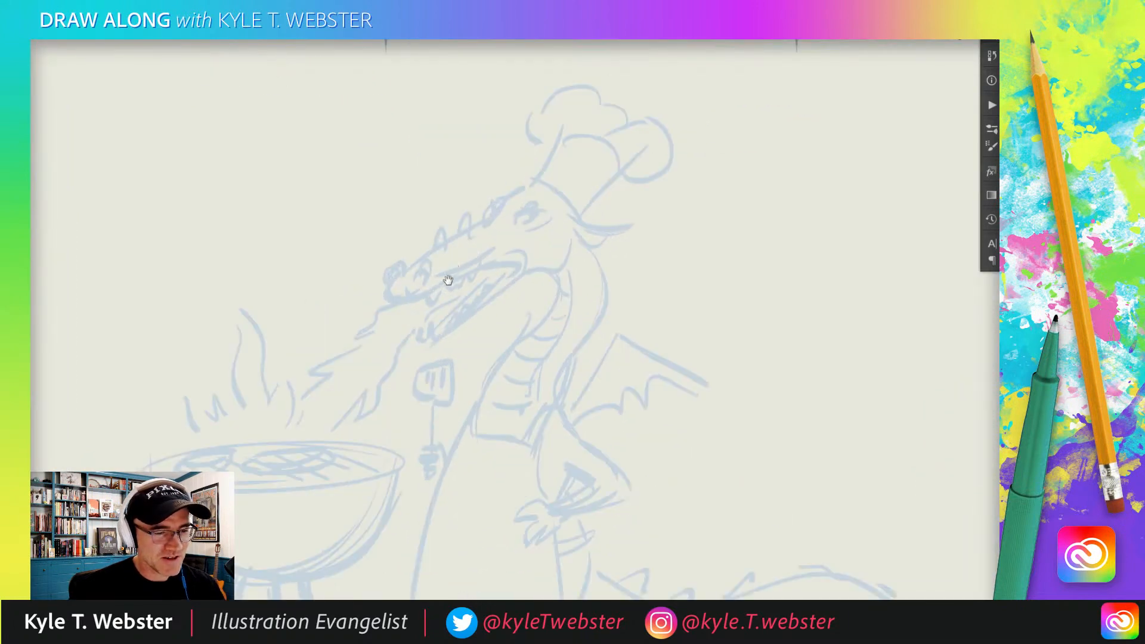
drag(448, 281, 427, 365)
mouse_move(529, 289)
mouse_down()
mouse_move(496, 301)
mouse_move(522, 297)
mouse_move(501, 301)
mouse_move(524, 284)
mouse_move(504, 284)
mouse_move(504, 312)
mouse_up()
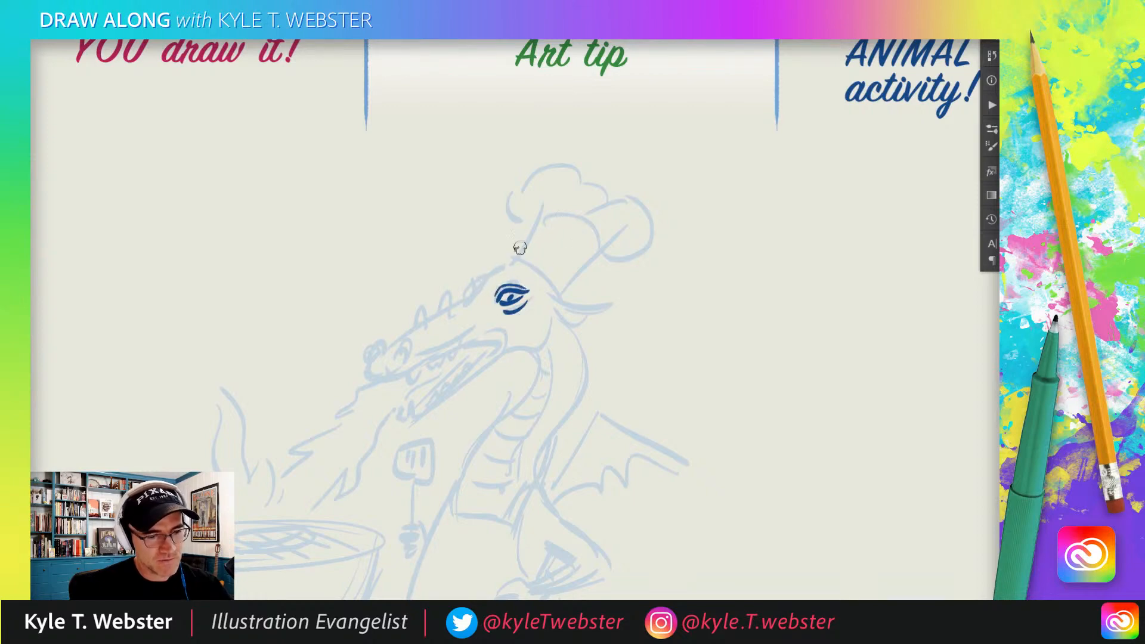
mouse_move(512, 264)
mouse_down()
mouse_move(466, 298)
mouse_move(477, 286)
mouse_move(467, 296)
mouse_move(470, 238)
mouse_move(483, 233)
mouse_move(487, 267)
mouse_move(486, 253)
mouse_move(472, 278)
mouse_up()
mouse_move(489, 278)
mouse_down()
mouse_move(440, 297)
mouse_move(447, 285)
mouse_move(424, 307)
mouse_move(437, 292)
mouse_move(420, 311)
mouse_move(440, 320)
mouse_move(413, 305)
mouse_move(410, 324)
mouse_move(434, 330)
mouse_move(410, 335)
mouse_move(540, 297)
mouse_up()
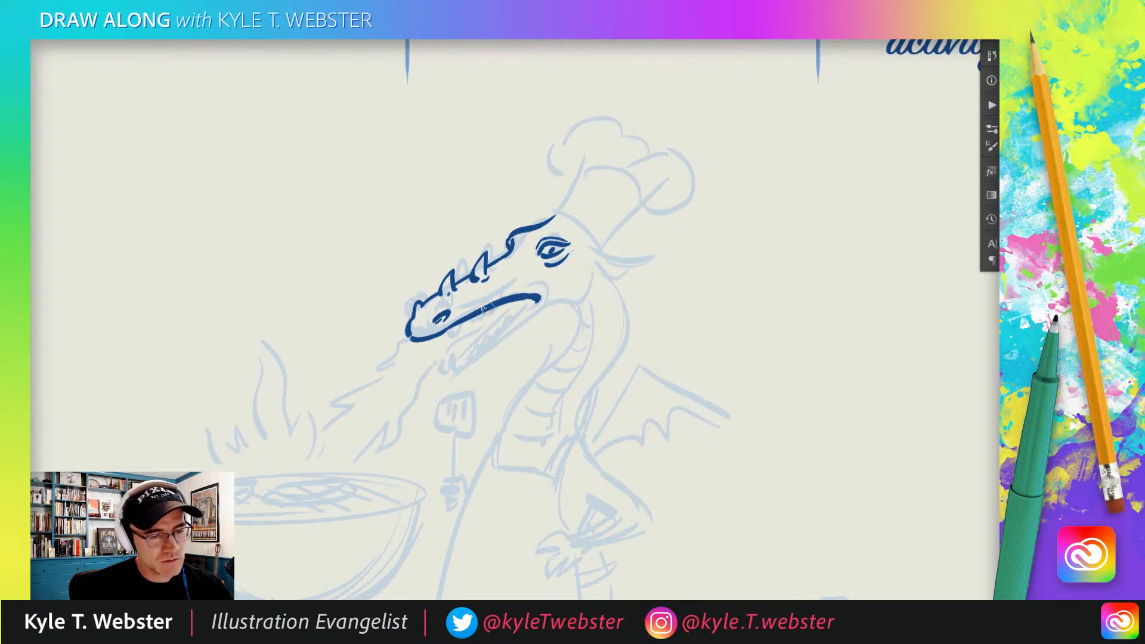
Step: Ink the lower edge of the open mouth, redoing the first stroke, and add small teeth along both jaws
mouse_move(532, 300)
mouse_down()
mouse_move(518, 321)
mouse_move(533, 304)
mouse_move(511, 330)
mouse_move(519, 324)
mouse_move(463, 369)
mouse_up()
key(ctrl+z)
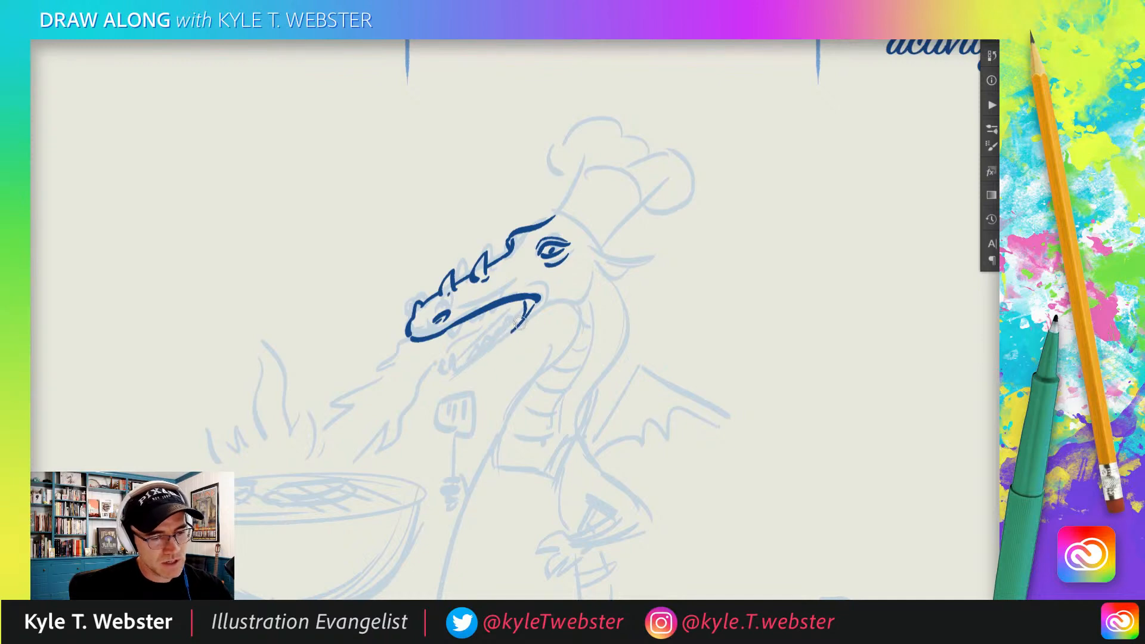
drag(519, 323, 458, 368)
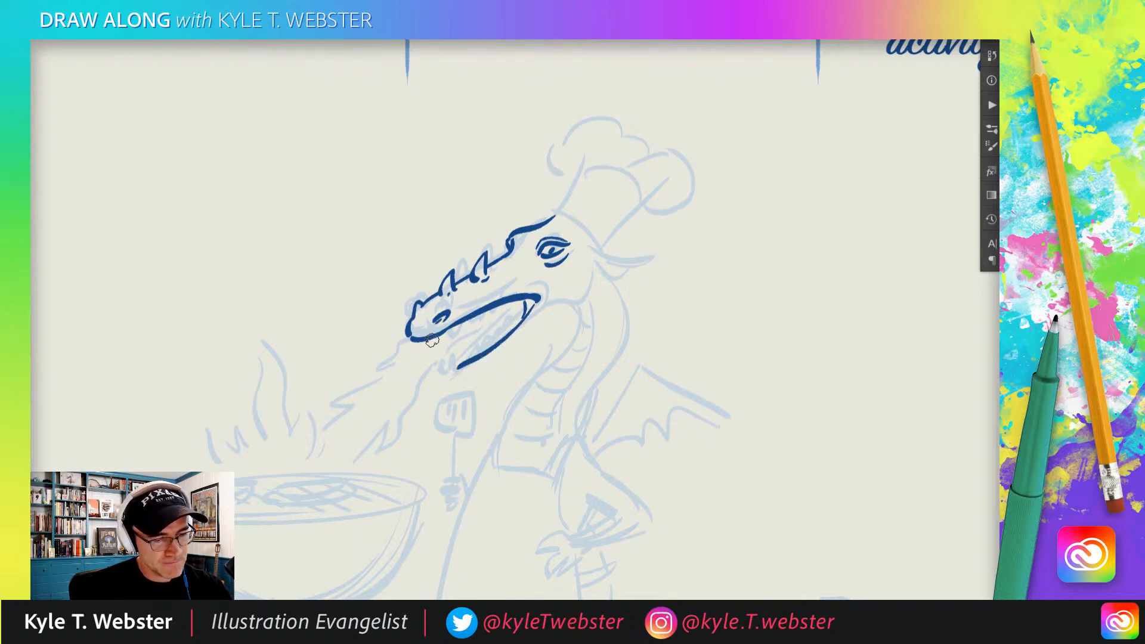
drag(469, 319, 476, 316)
drag(483, 314, 501, 307)
drag(504, 306, 511, 304)
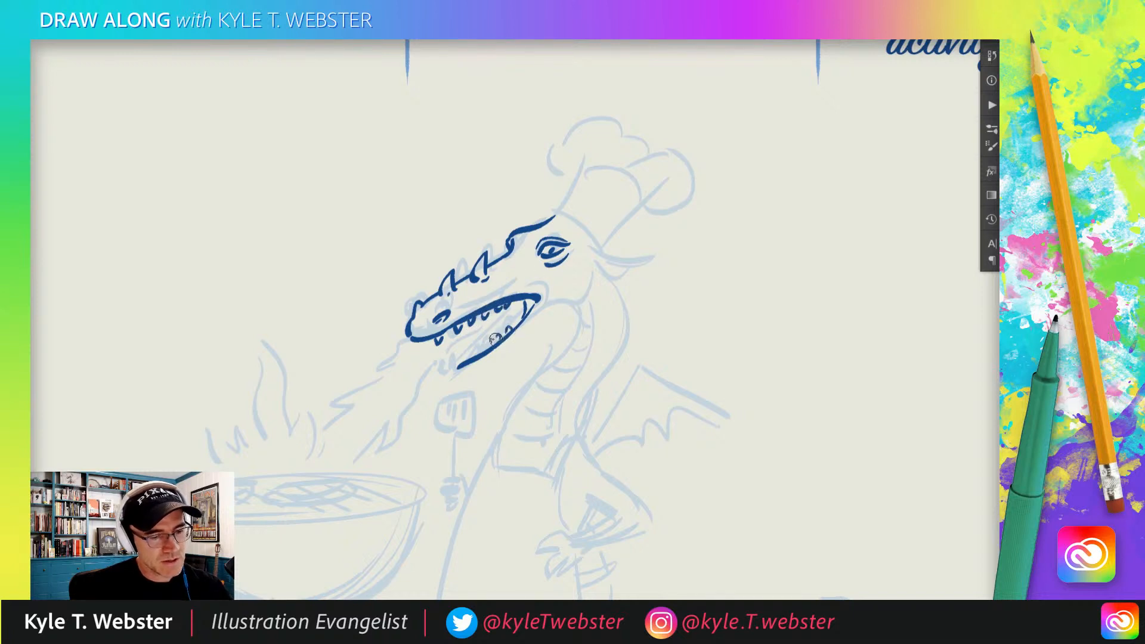
drag(484, 343, 481, 352)
drag(475, 346, 465, 359)
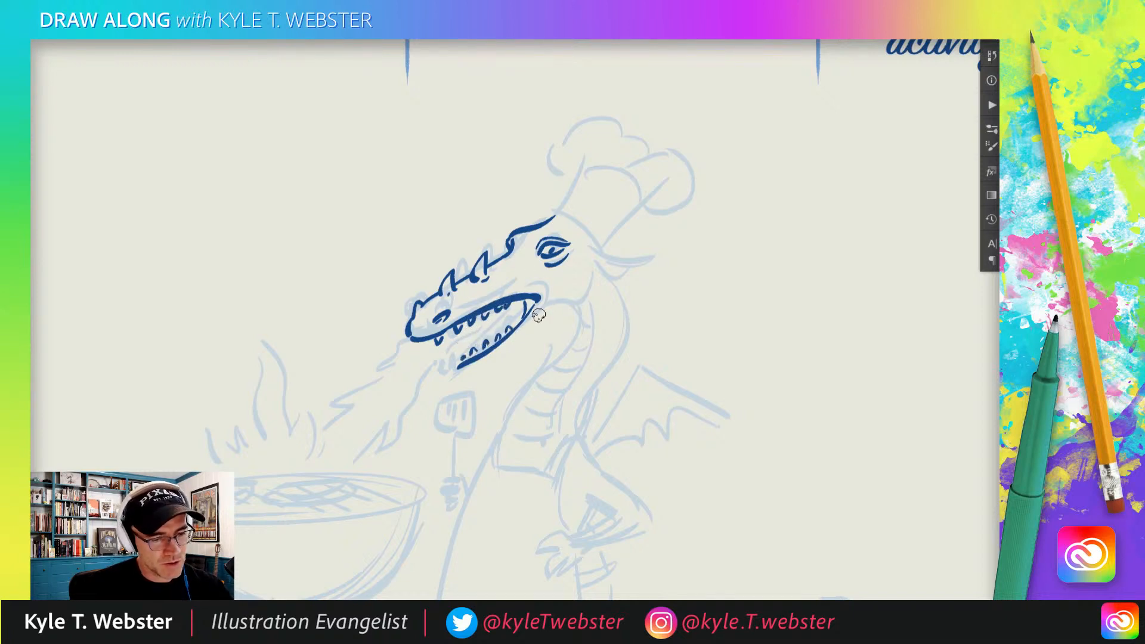
Step: Ink the underside of the jaw back to the cheek, redoing the first stroke, and add small cheek marks
mouse_move(585, 272)
mouse_down()
mouse_move(575, 300)
mouse_move(477, 364)
mouse_up()
key(ctrl+z)
mouse_move(535, 322)
mouse_down()
mouse_move(455, 374)
mouse_move(440, 369)
mouse_up()
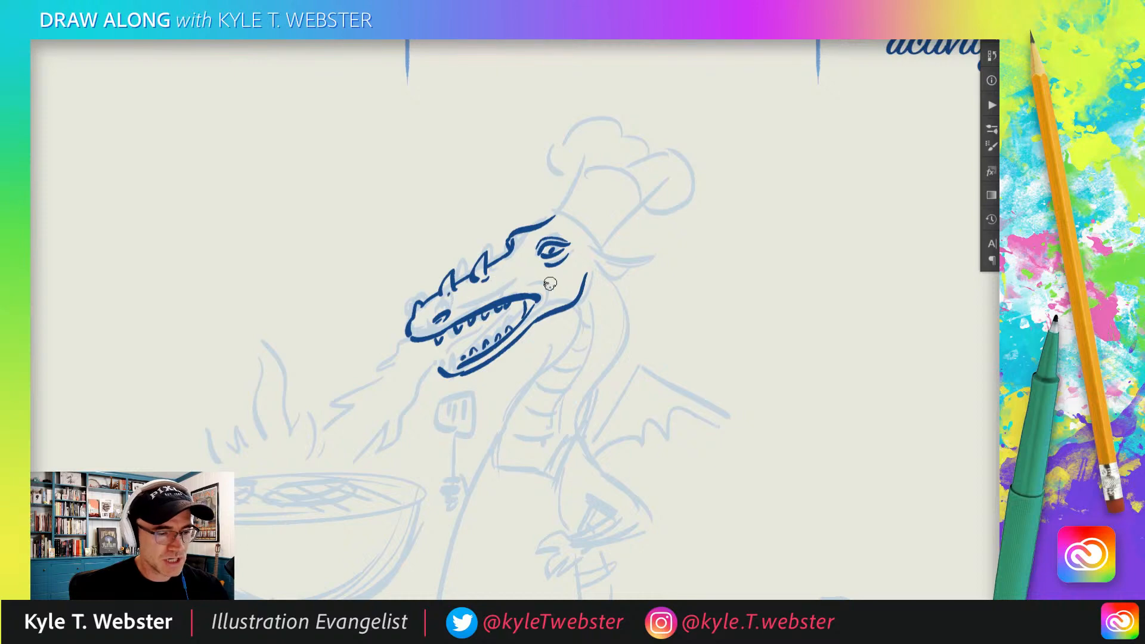
mouse_move(555, 279)
mouse_down()
mouse_move(557, 292)
mouse_move(574, 282)
mouse_move(484, 267)
mouse_move(477, 276)
mouse_up()
Step: Ink the chef's hat with its band, a puffy scalloped top and inner fold lines
drag(493, 238, 462, 253)
mouse_move(560, 260)
mouse_down()
mouse_move(510, 234)
mouse_move(543, 189)
mouse_up()
mouse_move(564, 261)
mouse_down()
mouse_move(592, 231)
mouse_move(571, 245)
mouse_move(583, 190)
mouse_up()
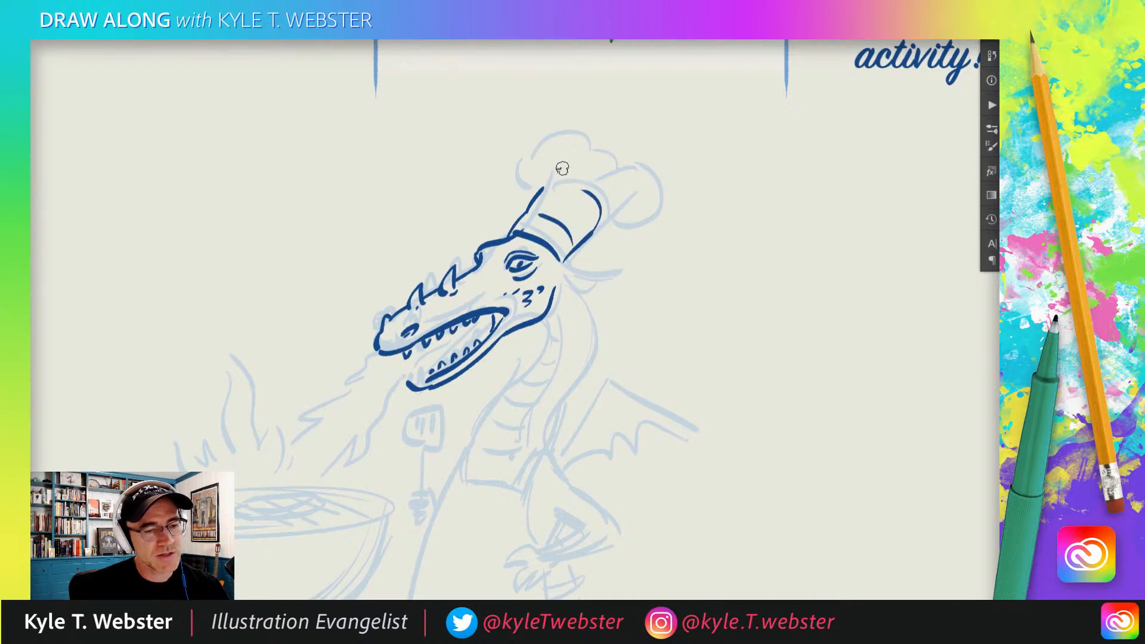
mouse_move(522, 209)
mouse_down()
mouse_move(536, 153)
mouse_move(594, 142)
mouse_move(637, 220)
mouse_move(582, 251)
mouse_up()
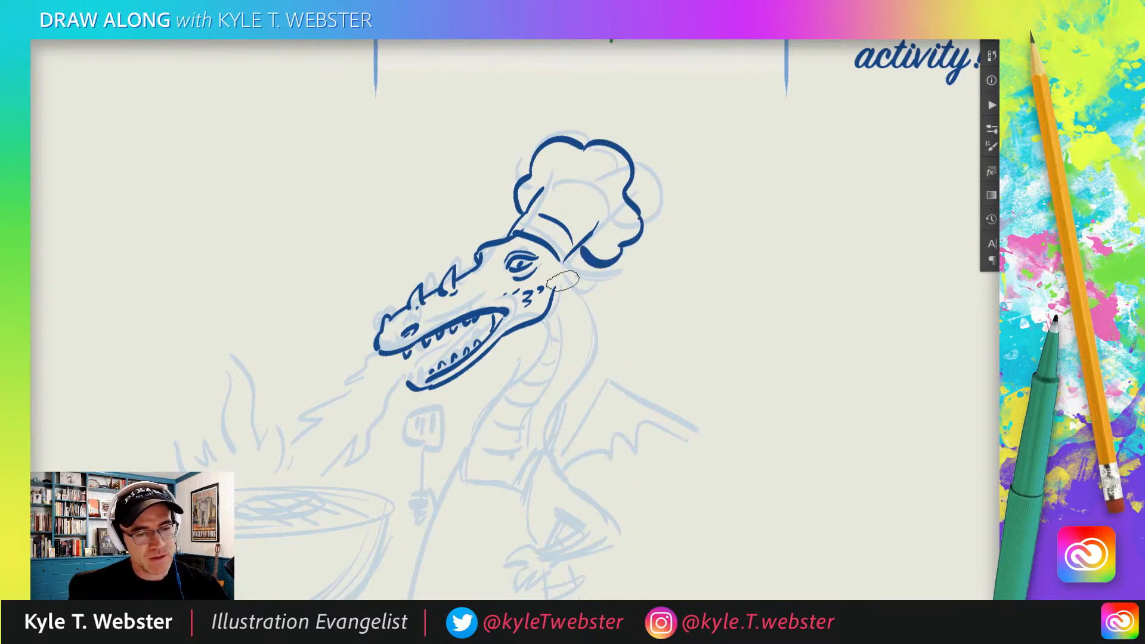
mouse_move(607, 225)
mouse_down()
mouse_move(587, 188)
mouse_move(557, 189)
mouse_up()
drag(420, 231, 406, 190)
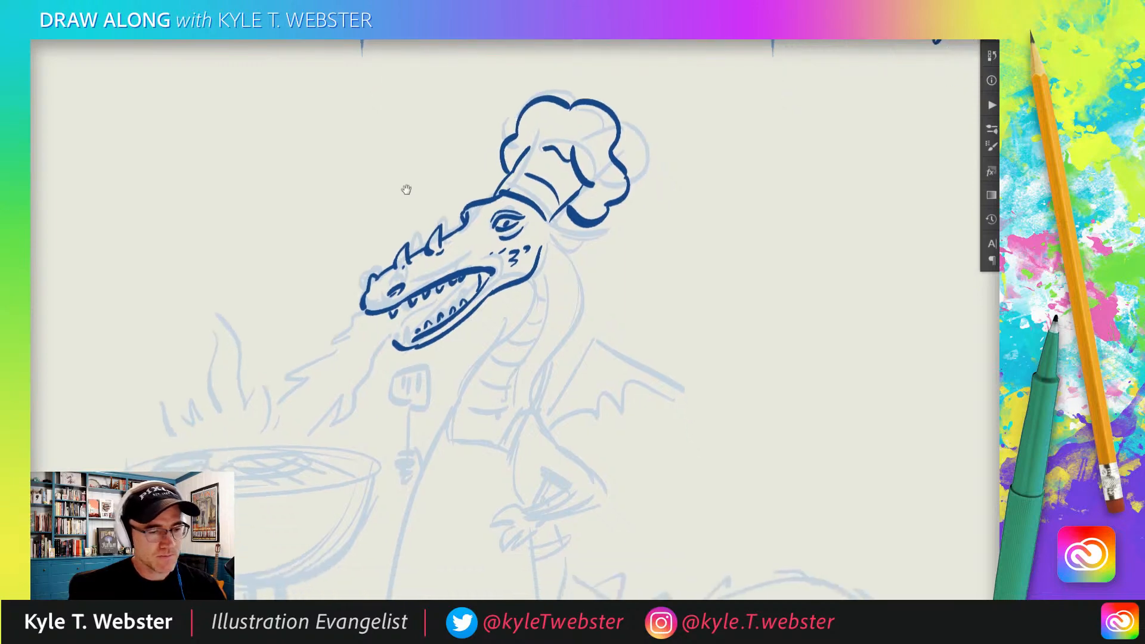
Step: Ink the pointed ear below the hat and the curved front and back contours of the neck
mouse_move(544, 221)
mouse_down()
mouse_move(612, 227)
mouse_move(560, 206)
mouse_move(587, 246)
mouse_move(600, 239)
mouse_move(546, 244)
mouse_up()
drag(456, 246, 444, 221)
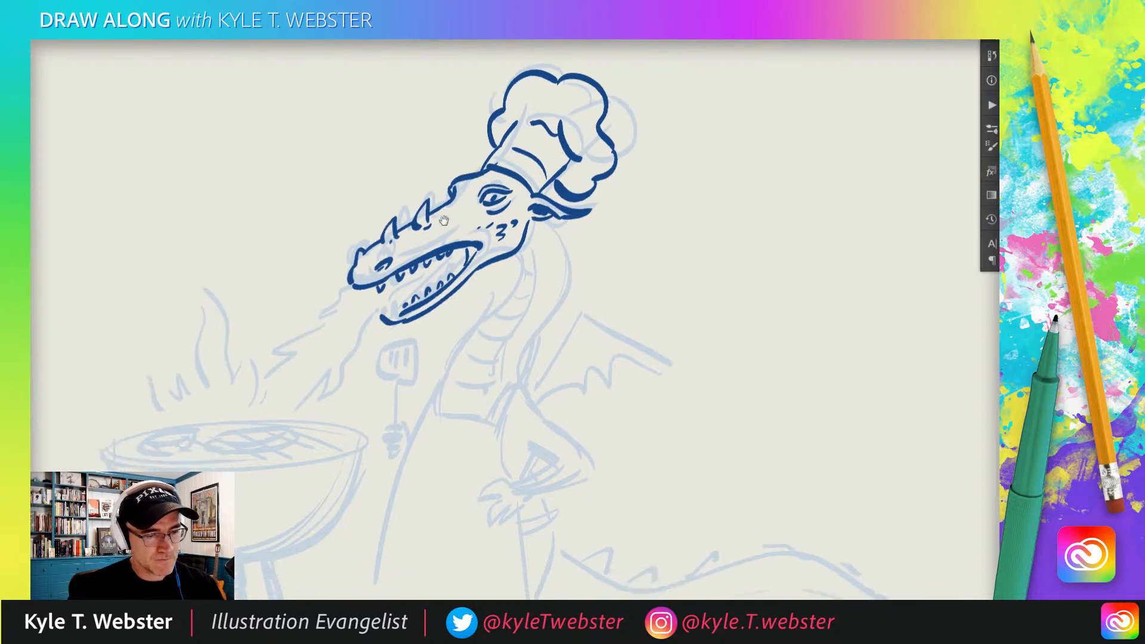
drag(511, 146, 545, 174)
mouse_move(513, 252)
mouse_down()
mouse_move(504, 302)
mouse_move(444, 383)
mouse_up()
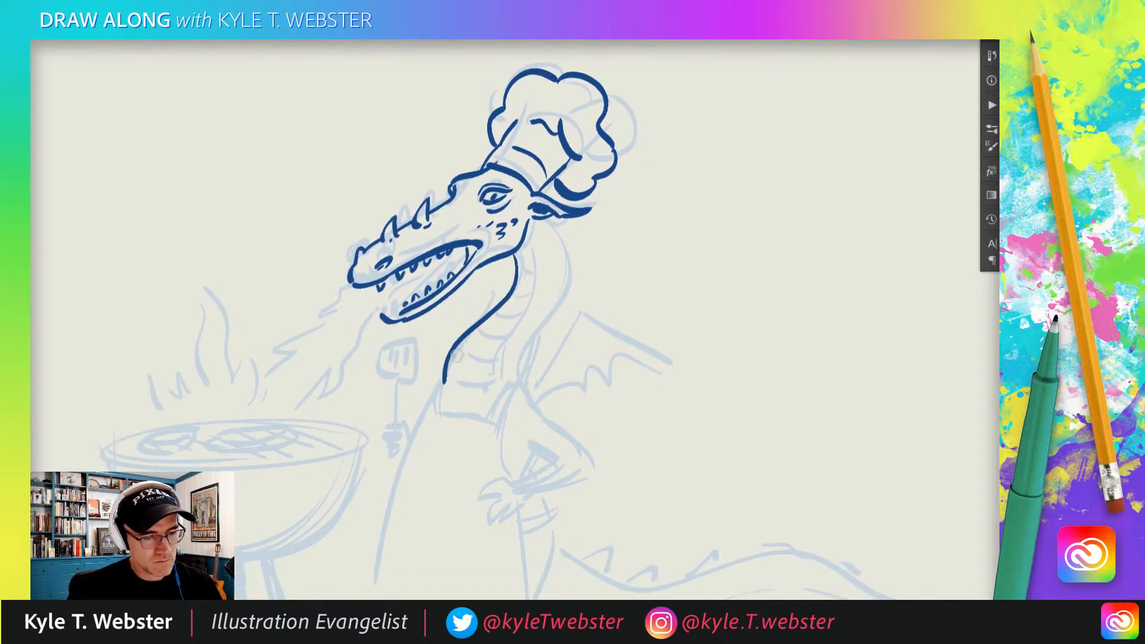
mouse_move(555, 234)
mouse_down()
mouse_move(567, 269)
mouse_move(525, 357)
mouse_move(504, 252)
mouse_move(557, 298)
mouse_move(582, 279)
mouse_move(550, 313)
mouse_up()
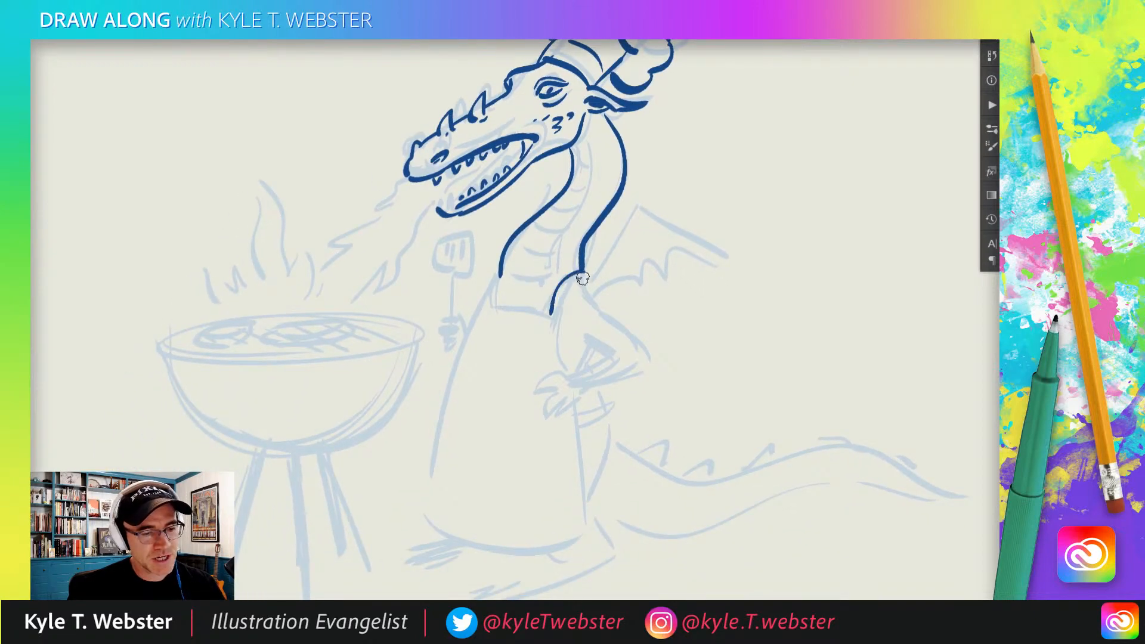
Step: Ink the apron's bib edge and straps, its long flaring sides and the wavy hem
mouse_move(582, 276)
mouse_down()
mouse_move(557, 310)
mouse_move(492, 298)
mouse_up()
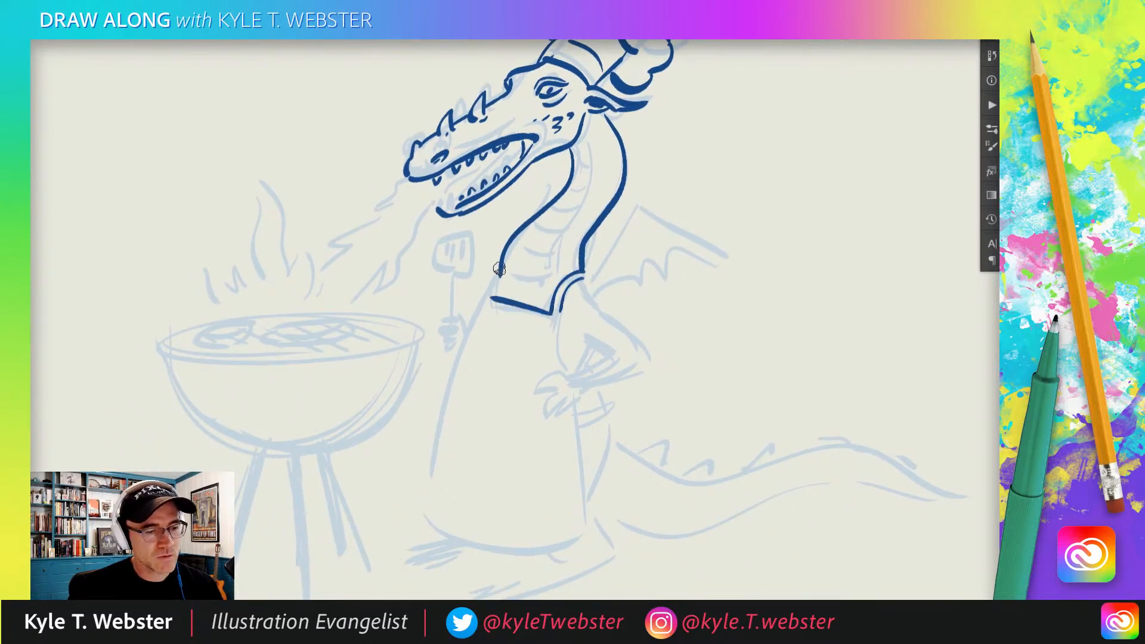
mouse_move(501, 260)
mouse_down()
mouse_move(481, 307)
mouse_move(474, 238)
mouse_move(478, 370)
mouse_move(465, 449)
mouse_move(578, 469)
mouse_move(616, 455)
mouse_up()
drag(602, 335, 615, 458)
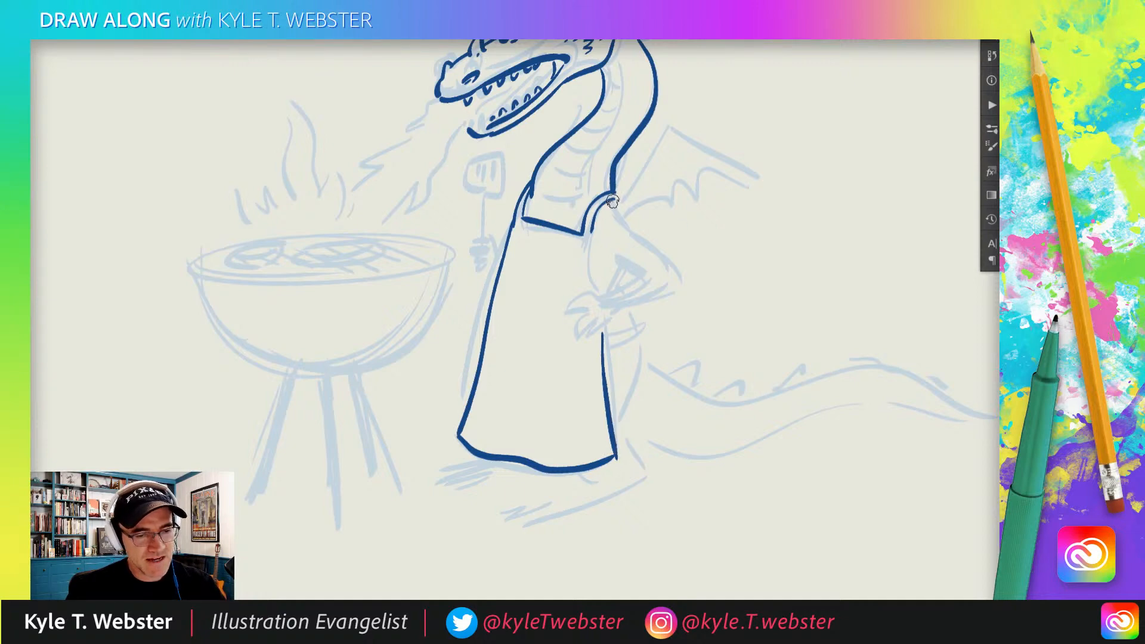
Step: Ink the bent arm with its clawed hand resting on the hip and the details in the elbow gap
mouse_move(612, 202)
mouse_down()
mouse_move(667, 277)
mouse_move(603, 296)
mouse_move(641, 259)
mouse_move(623, 252)
mouse_move(566, 287)
mouse_move(596, 295)
mouse_move(575, 311)
mouse_move(605, 295)
mouse_up()
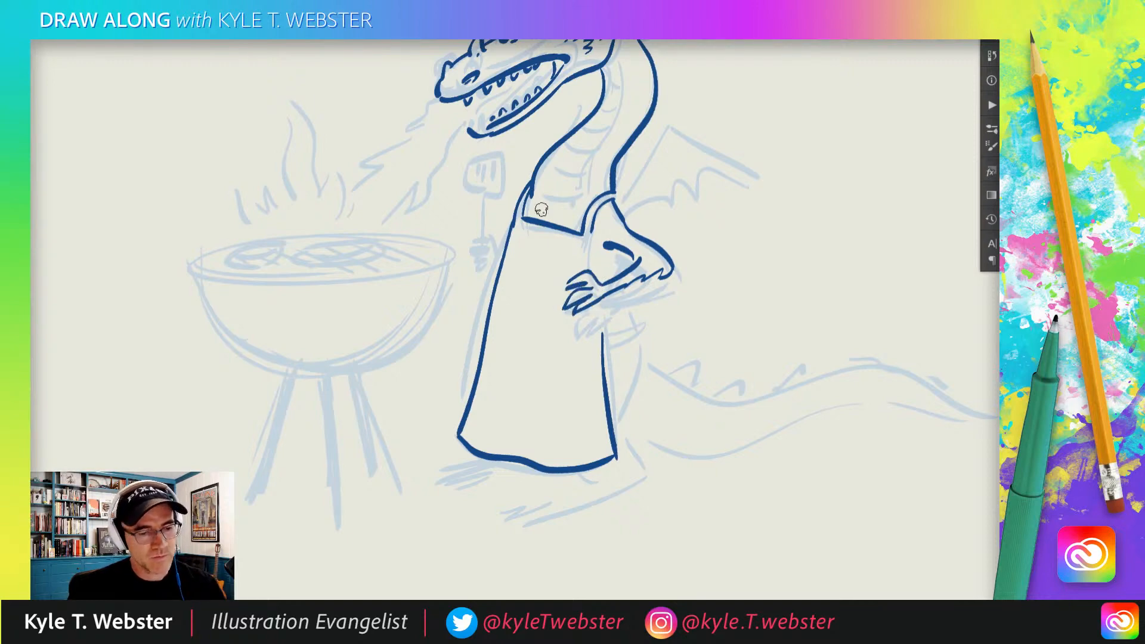
drag(593, 226, 609, 241)
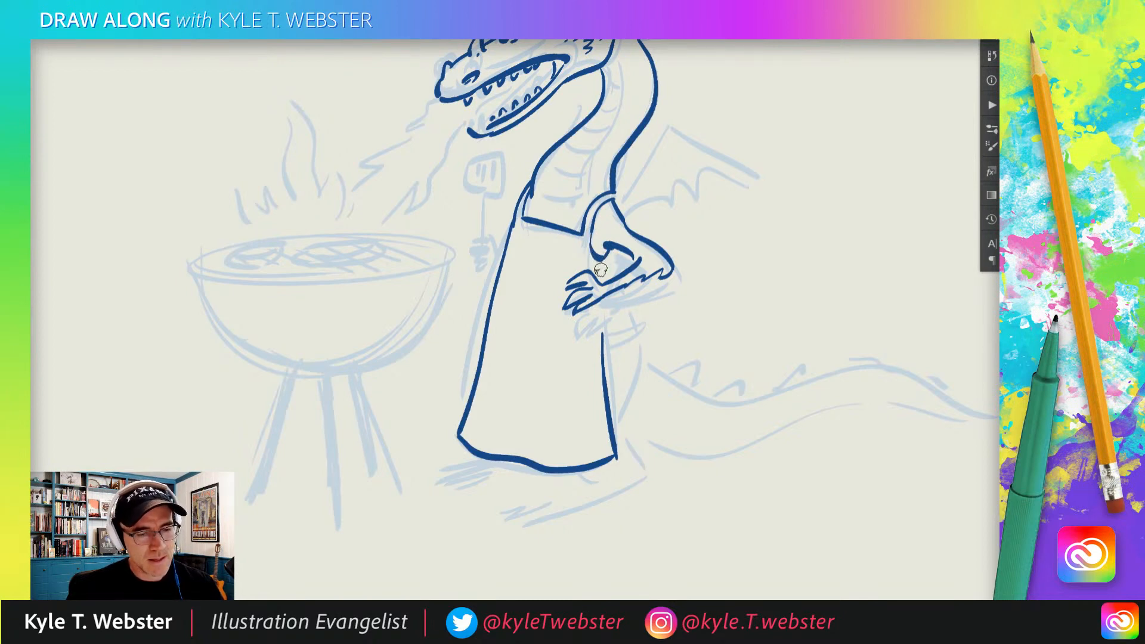
drag(606, 247, 601, 277)
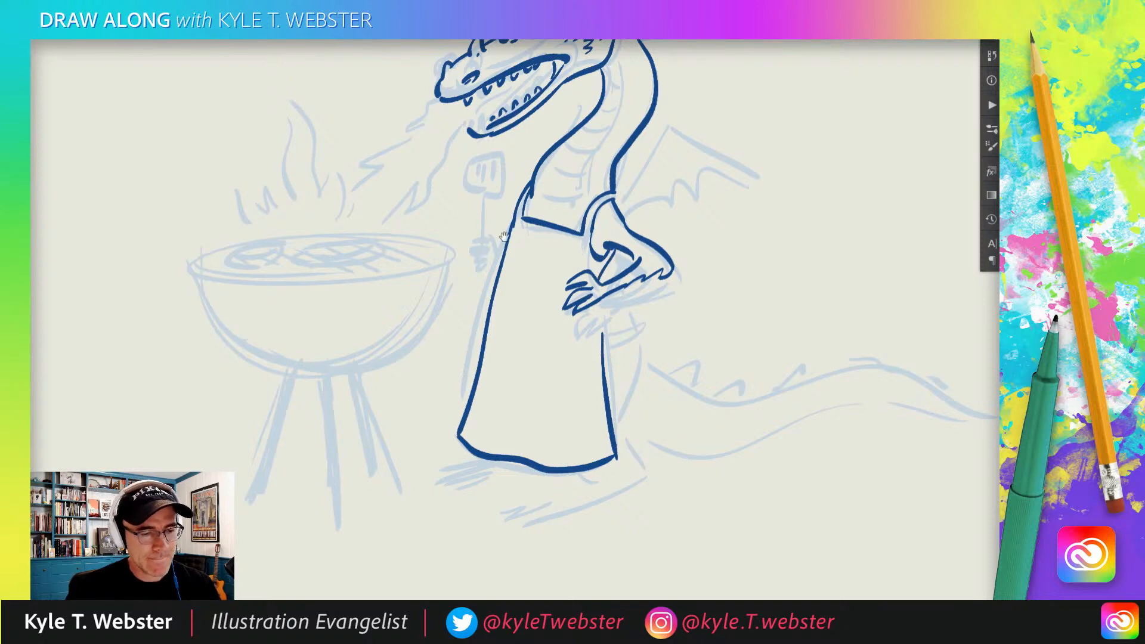
Step: Ink the near leg below the hand with its double-lined cuff, calf, heel and clawed foot
drag(504, 237, 483, 220)
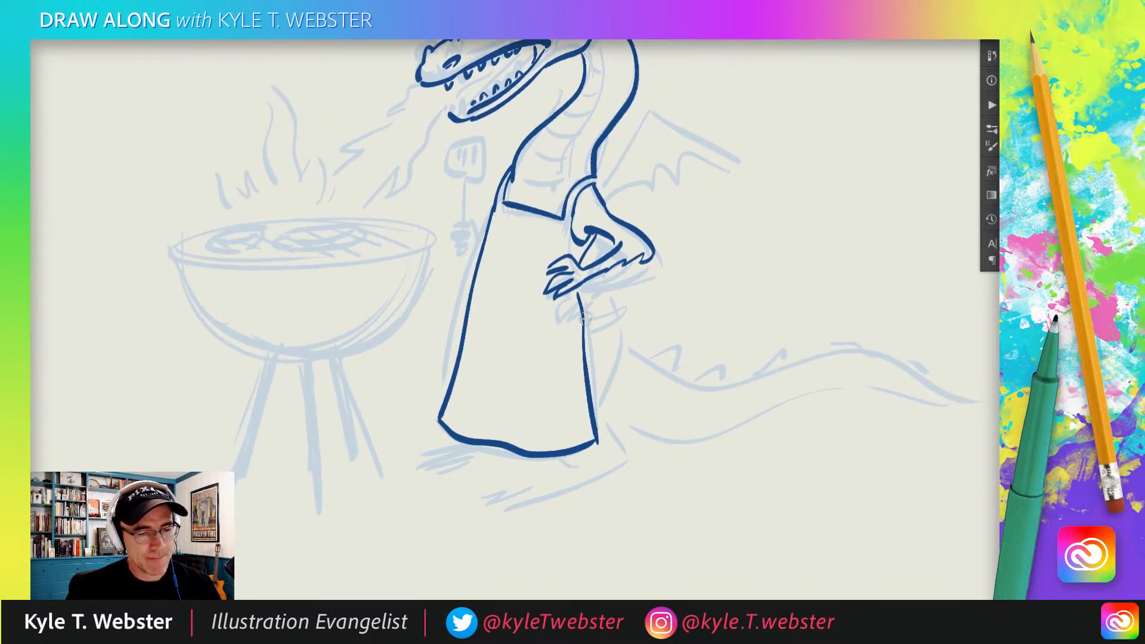
mouse_move(584, 316)
mouse_down()
mouse_move(589, 317)
mouse_move(611, 311)
mouse_move(591, 250)
mouse_move(595, 235)
mouse_up()
drag(466, 268, 462, 214)
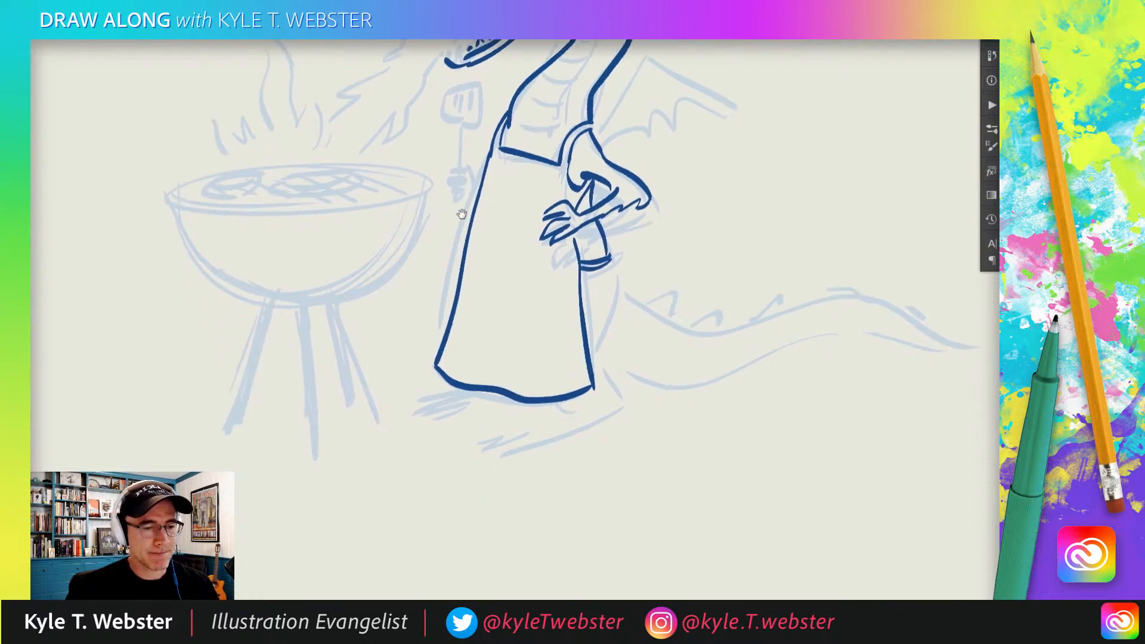
mouse_move(608, 266)
mouse_down()
mouse_move(604, 319)
mouse_move(563, 283)
mouse_move(483, 346)
mouse_up()
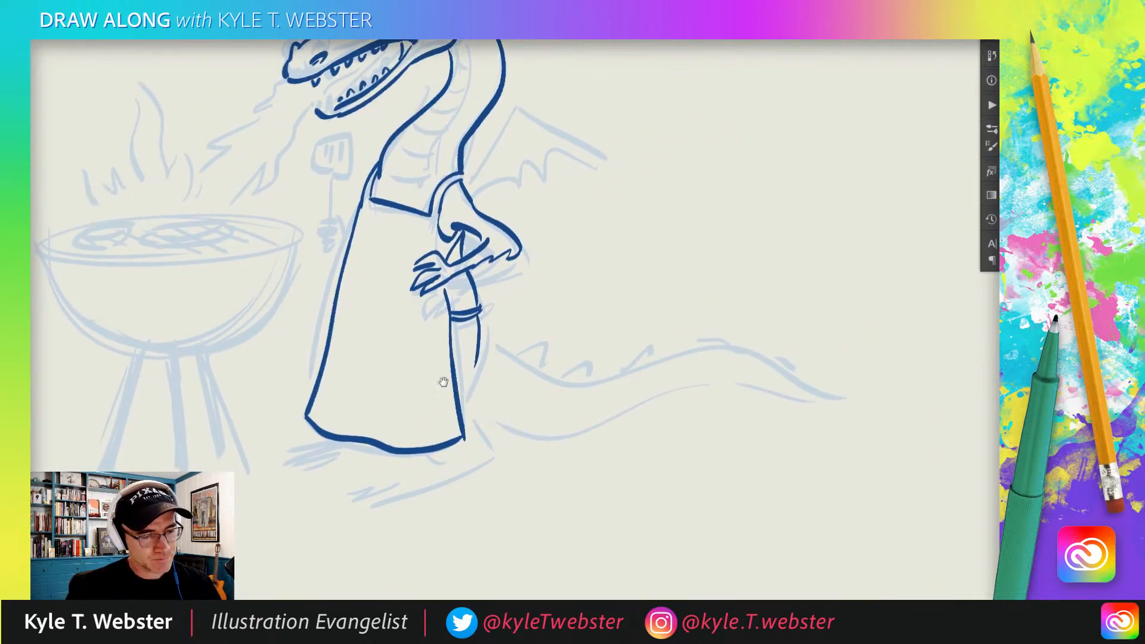
drag(443, 381, 560, 324)
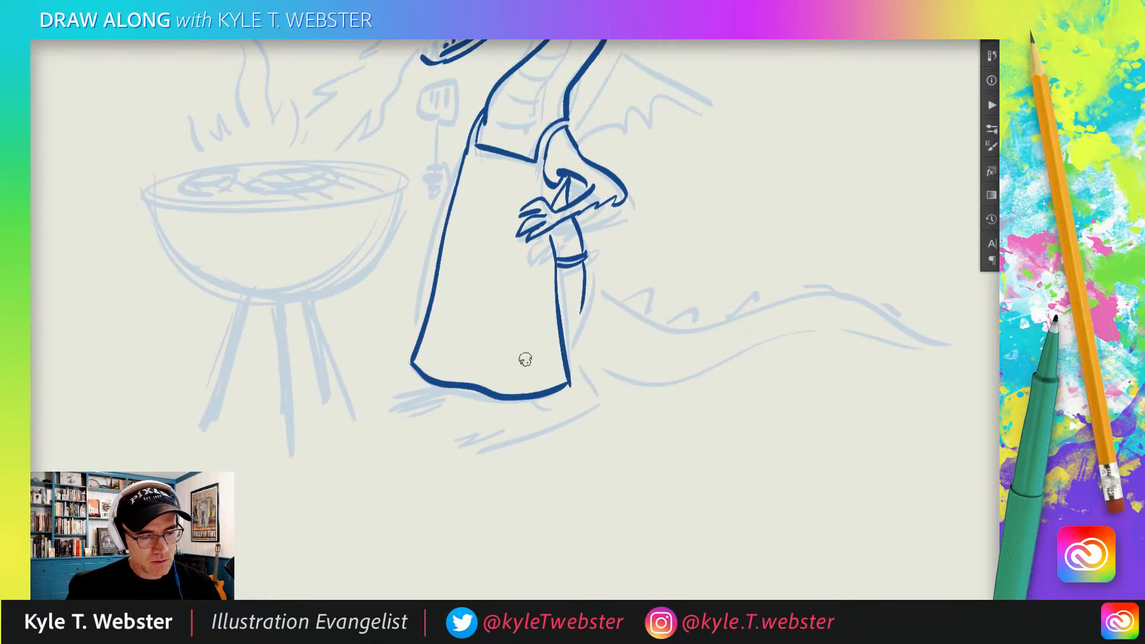
drag(525, 359, 549, 334)
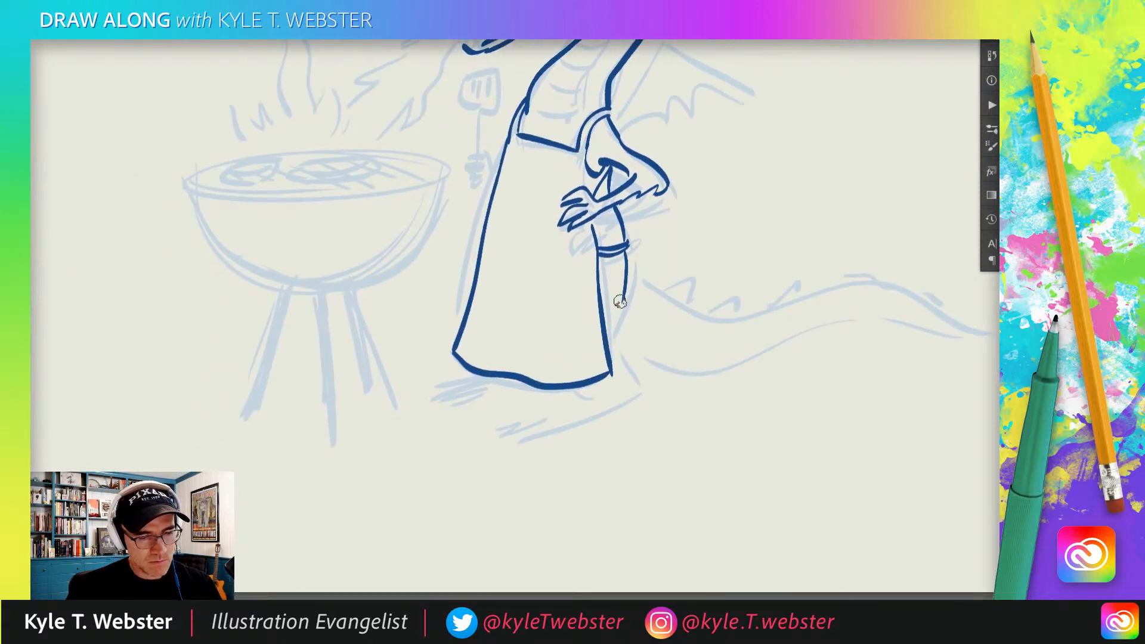
mouse_move(622, 294)
mouse_down()
mouse_move(613, 345)
mouse_move(639, 381)
mouse_move(632, 400)
mouse_move(597, 400)
mouse_move(552, 426)
mouse_move(536, 410)
mouse_move(527, 423)
mouse_move(496, 423)
mouse_up()
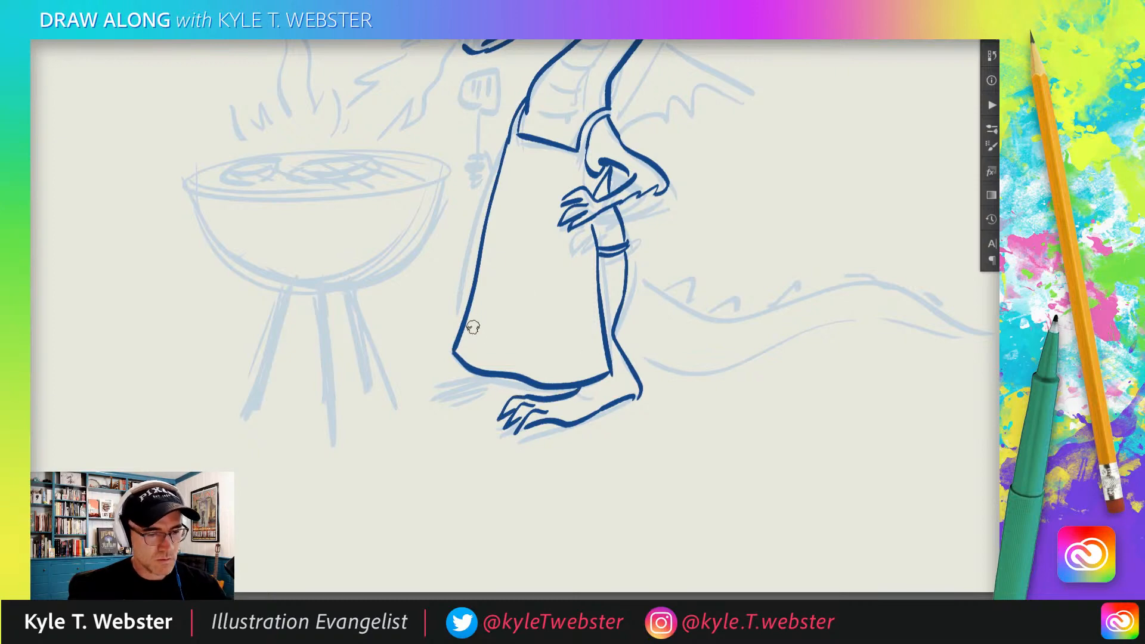
Step: Ink the clawed toes of the far foot peeking out under the front of the apron's hem
drag(528, 387, 462, 393)
drag(451, 329, 325, 386)
click(512, 334)
drag(511, 327, 456, 268)
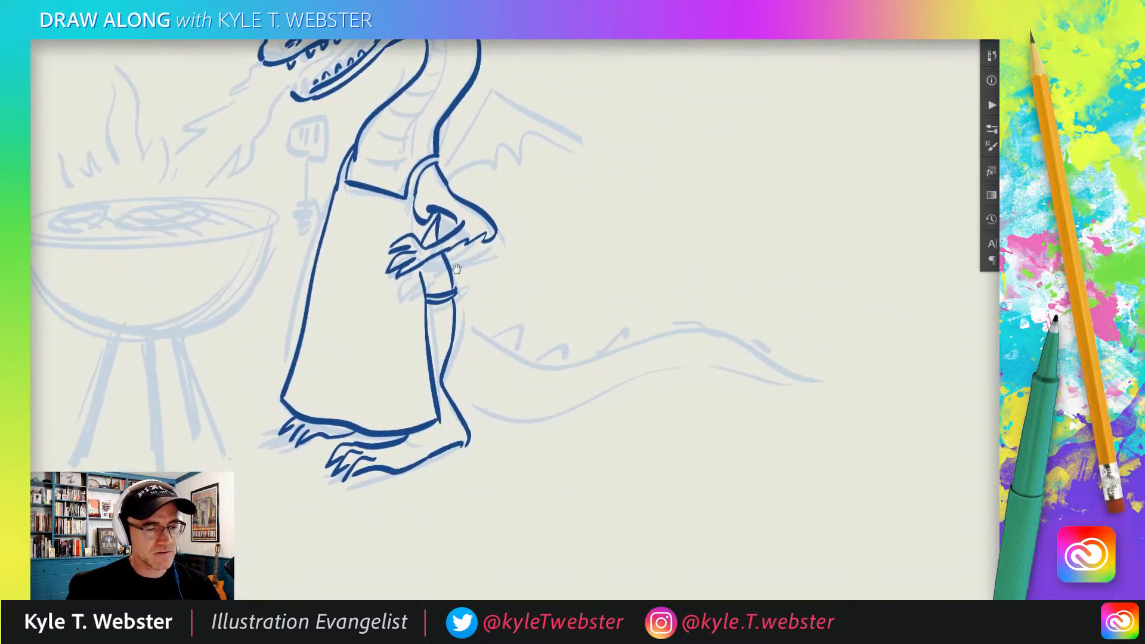
Step: Ink the long tapering tail with triangular spikes along its upper edge and small scale marks and dots on its body
mouse_move(449, 389)
mouse_down()
mouse_move(508, 409)
mouse_move(720, 365)
mouse_move(789, 367)
mouse_move(739, 351)
mouse_move(486, 341)
mouse_move(475, 322)
mouse_move(538, 357)
mouse_move(663, 322)
mouse_move(747, 346)
mouse_up()
mouse_move(531, 400)
mouse_down()
mouse_move(539, 386)
mouse_move(583, 385)
mouse_move(638, 357)
mouse_up()
click(593, 376)
click(609, 369)
click(623, 360)
drag(654, 365, 674, 356)
drag(683, 357, 690, 353)
mouse_move(500, 405)
mouse_down()
mouse_move(509, 398)
mouse_move(496, 395)
mouse_up()
drag(475, 394, 483, 391)
click(465, 383)
click(471, 361)
Step: Ink the slotted spatula and the clawed hand gripping its handle in front of the apron
alt+click(366, 362)
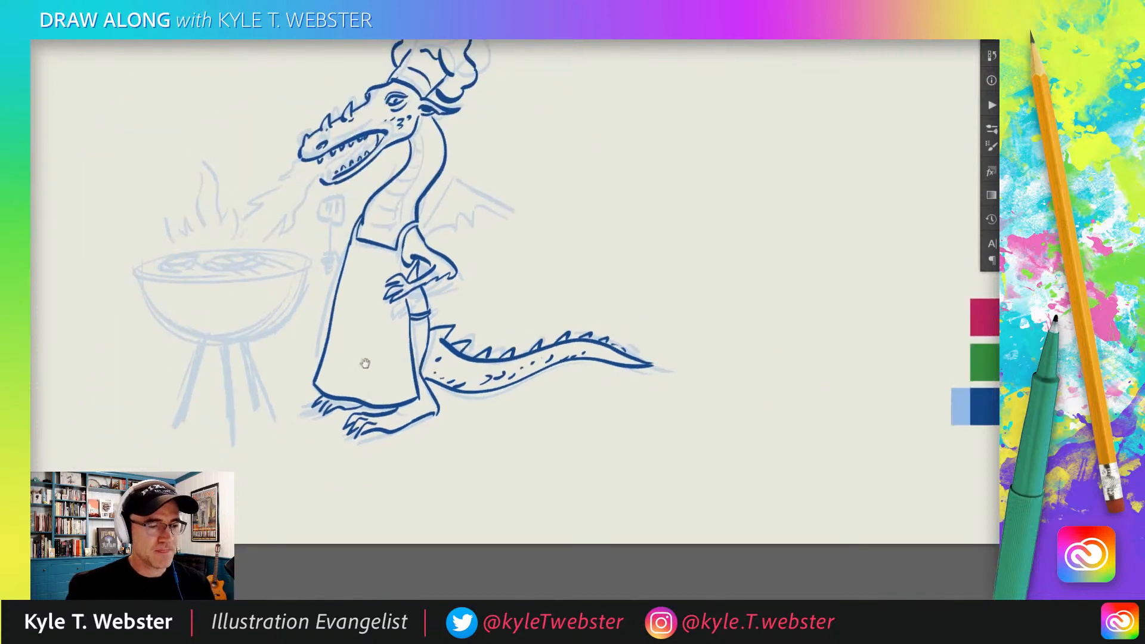
mouse_move(301, 247)
mouse_down()
mouse_move(445, 316)
mouse_move(434, 328)
mouse_move(421, 314)
mouse_up()
ctrl+click(451, 273)
mouse_move(421, 315)
mouse_down()
mouse_move(432, 323)
mouse_move(420, 330)
mouse_up()
mouse_move(420, 330)
mouse_down()
mouse_move(427, 348)
mouse_move(458, 344)
mouse_move(438, 365)
mouse_up()
mouse_move(439, 310)
mouse_down()
mouse_move(461, 235)
mouse_move(428, 232)
mouse_move(440, 278)
mouse_move(447, 262)
mouse_up()
drag(442, 242, 432, 258)
Step: Ink the fiery breath's upper and lower edges with curling flame tongues streaming from the mouth towards the grill
mouse_move(356, 366)
mouse_down()
mouse_move(432, 440)
mouse_move(480, 444)
mouse_up()
mouse_move(525, 265)
mouse_down()
mouse_move(468, 285)
mouse_move(498, 286)
mouse_move(431, 327)
mouse_move(453, 338)
mouse_move(432, 347)
mouse_up()
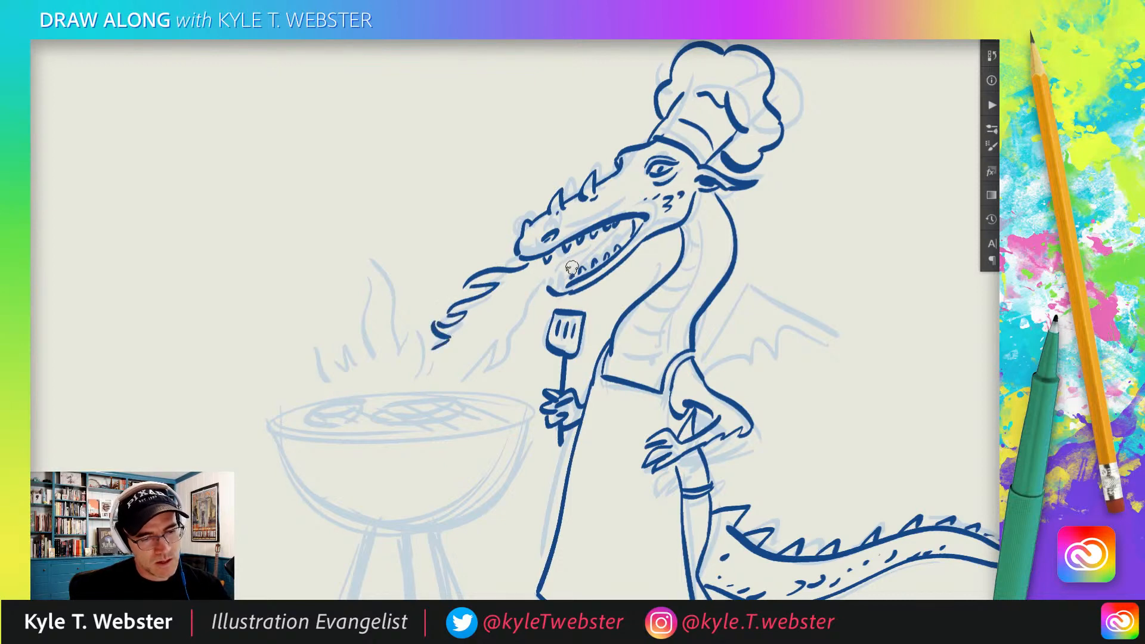
drag(537, 305, 508, 356)
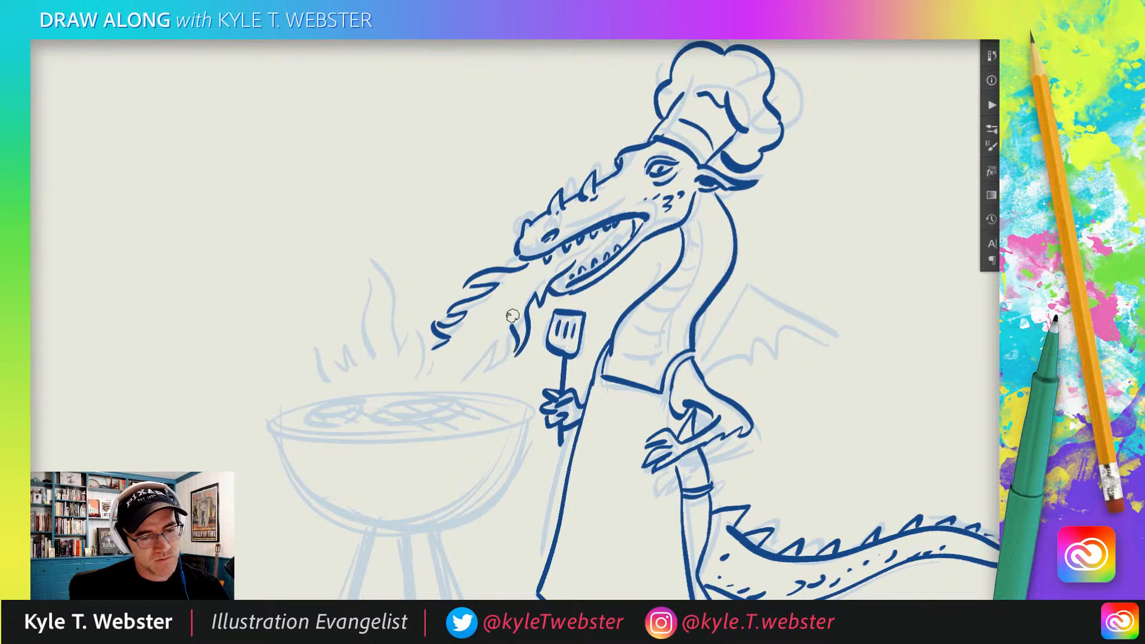
mouse_move(513, 315)
mouse_down()
mouse_move(499, 349)
mouse_move(497, 331)
mouse_move(497, 374)
mouse_up()
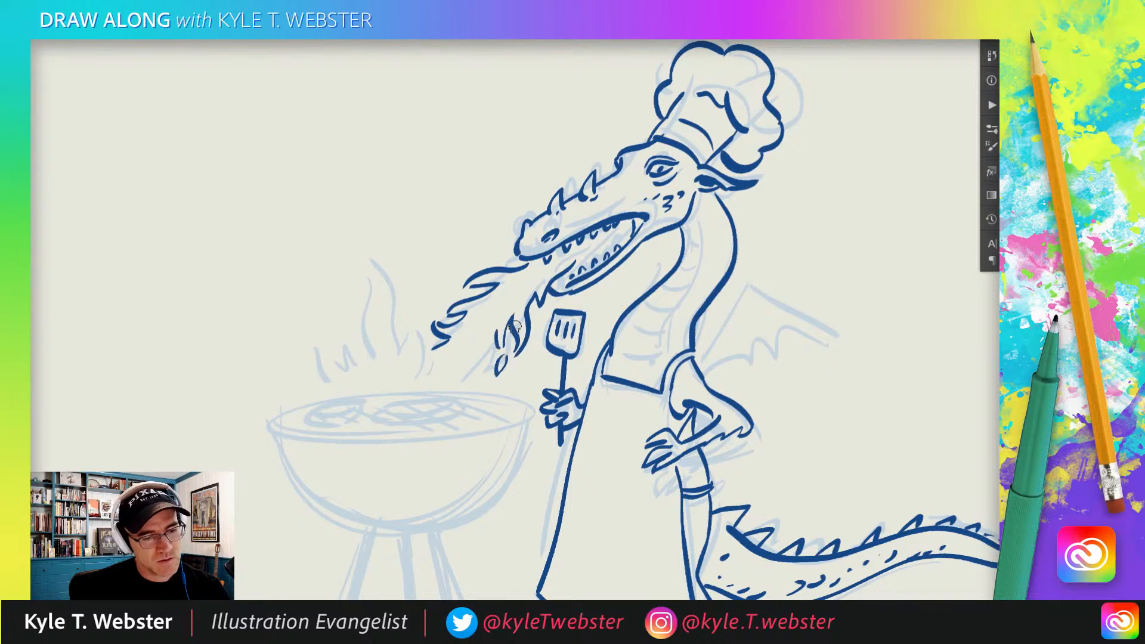
drag(456, 278, 455, 285)
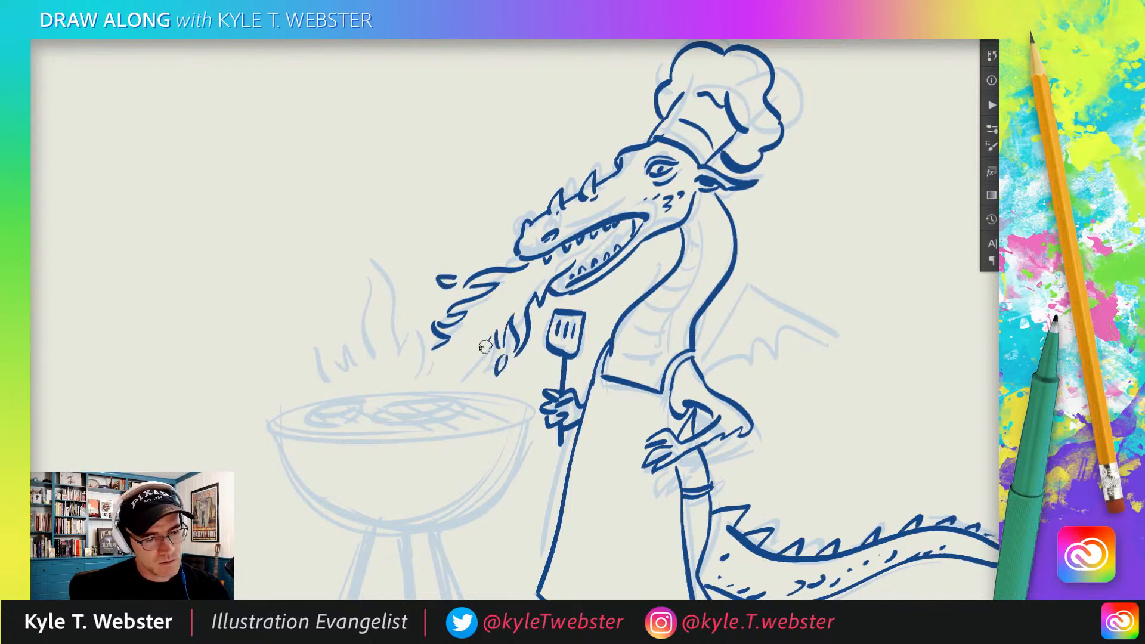
mouse_move(494, 337)
mouse_down()
mouse_move(522, 364)
mouse_move(510, 398)
mouse_up()
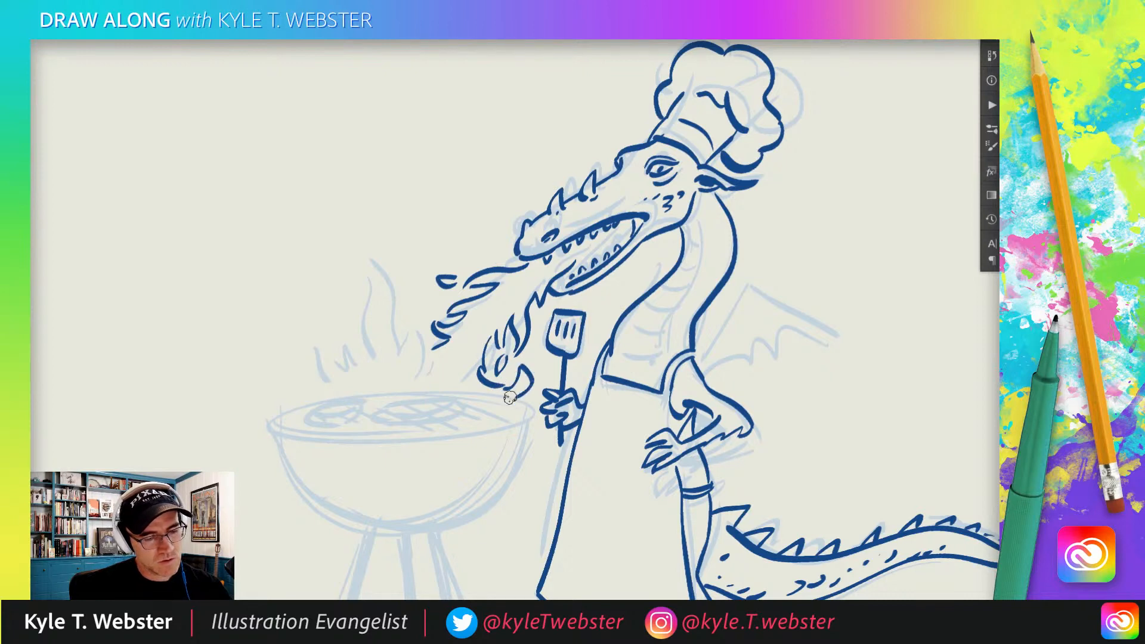
Step: Ink the tall curling flames rising from the grill with small loose sparks above them
drag(427, 360, 416, 313)
mouse_move(410, 319)
mouse_down()
mouse_move(383, 275)
mouse_move(358, 347)
mouse_up()
mouse_move(368, 369)
mouse_down()
mouse_move(347, 350)
mouse_move(337, 362)
mouse_move(337, 311)
mouse_up()
drag(336, 310, 339, 343)
drag(352, 281, 350, 293)
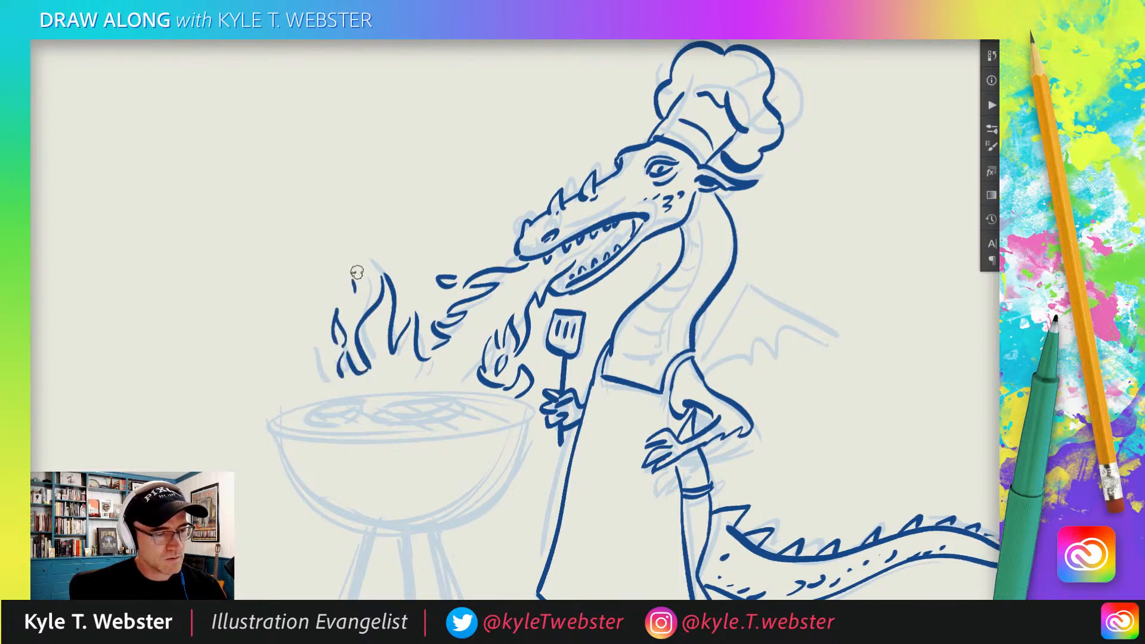
drag(403, 264, 403, 275)
drag(325, 350, 311, 395)
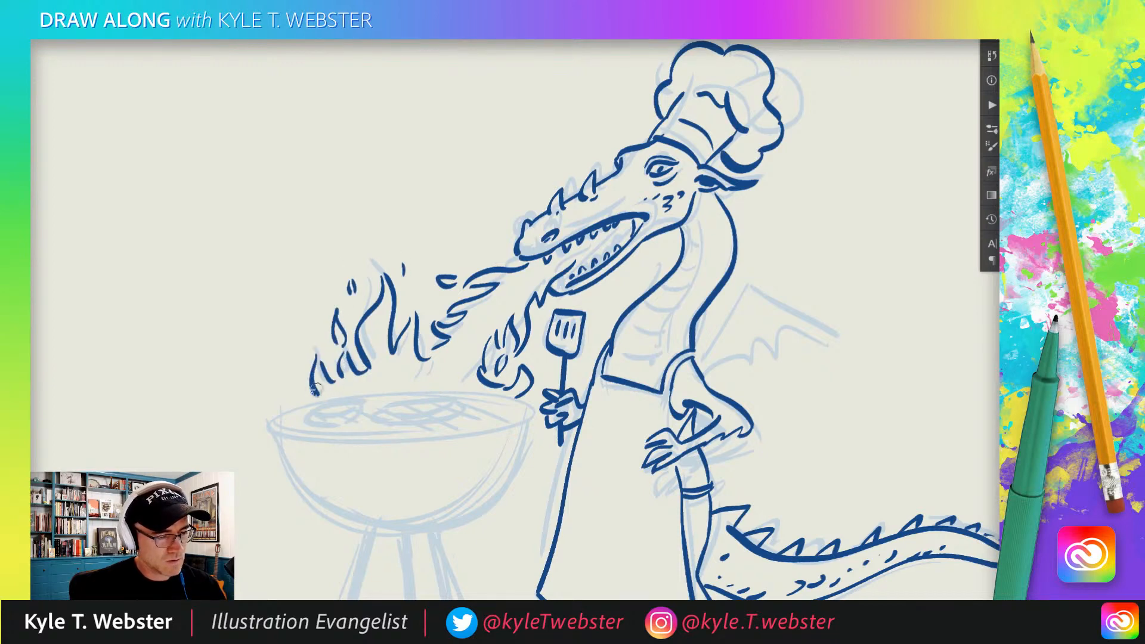
Step: Ink short flame licks low over the grill and wavy inner lines within the fiery breath
drag(399, 399, 397, 371)
drag(386, 384, 374, 345)
drag(410, 361, 411, 374)
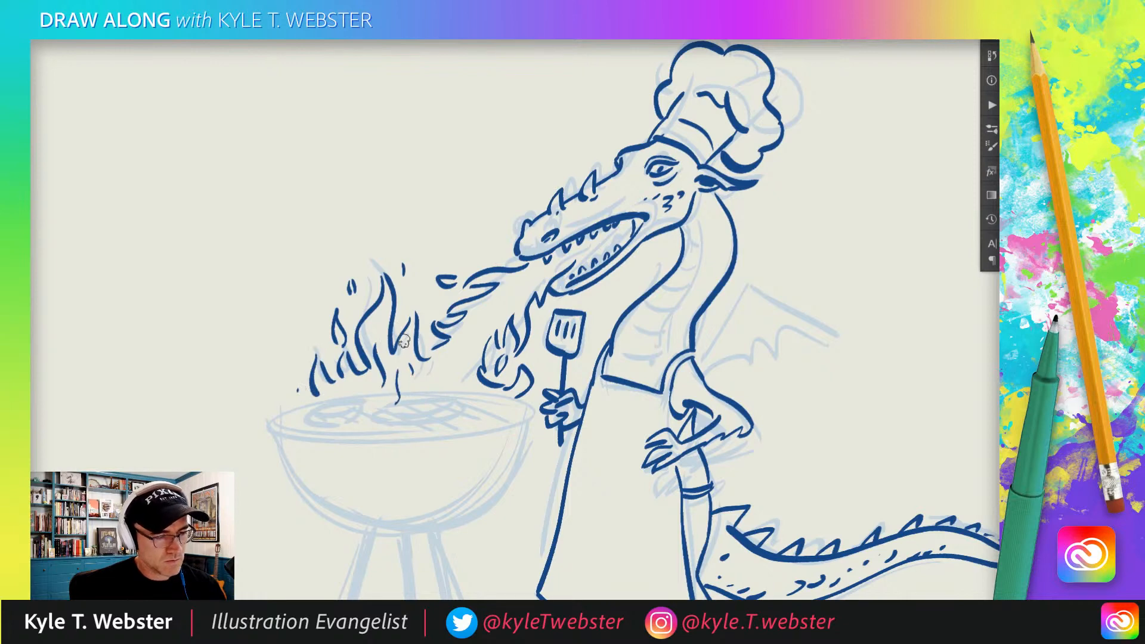
drag(514, 286, 459, 364)
Step: Ink the two oval pieces of meat on the grill with thick edges and short sear marks
drag(406, 312, 436, 272)
drag(485, 340, 422, 370)
mouse_move(492, 359)
mouse_down()
mouse_move(434, 370)
mouse_move(411, 368)
mouse_move(484, 349)
mouse_move(484, 362)
mouse_move(452, 365)
mouse_move(393, 354)
mouse_move(354, 365)
mouse_move(392, 373)
mouse_move(360, 374)
mouse_up()
drag(389, 358, 377, 362)
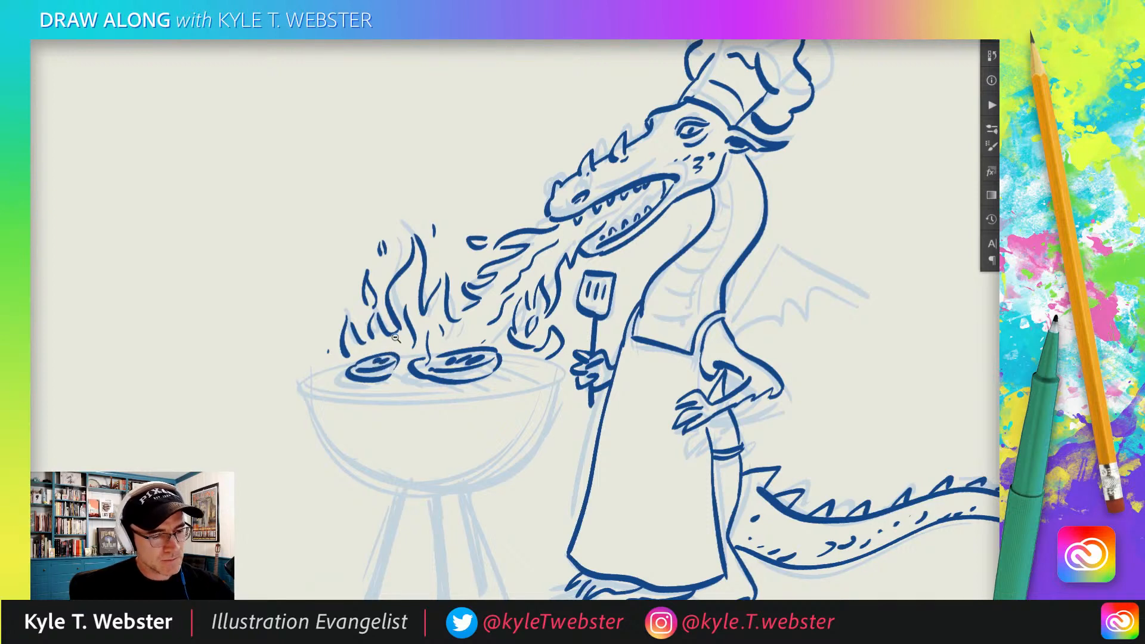
Step: Ink the grill's oval rim and fill its surface with short, slanted grate bars around the meat
alt+click(396, 338)
mouse_move(469, 345)
mouse_down()
mouse_move(452, 366)
mouse_move(512, 373)
mouse_move(608, 354)
mouse_move(578, 335)
mouse_up()
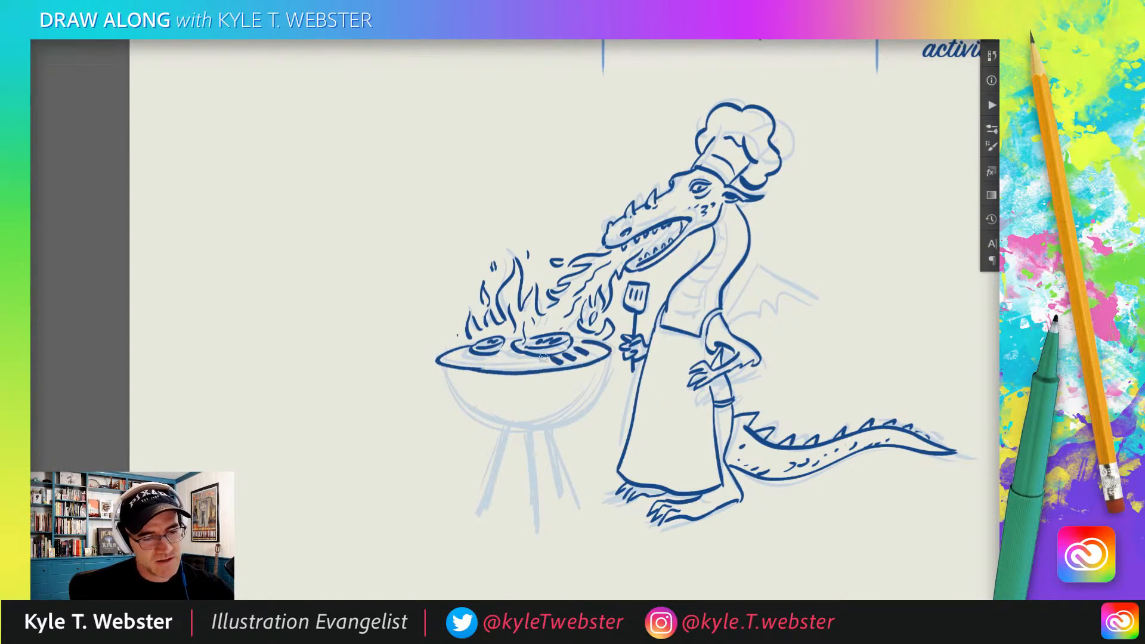
drag(512, 353, 526, 366)
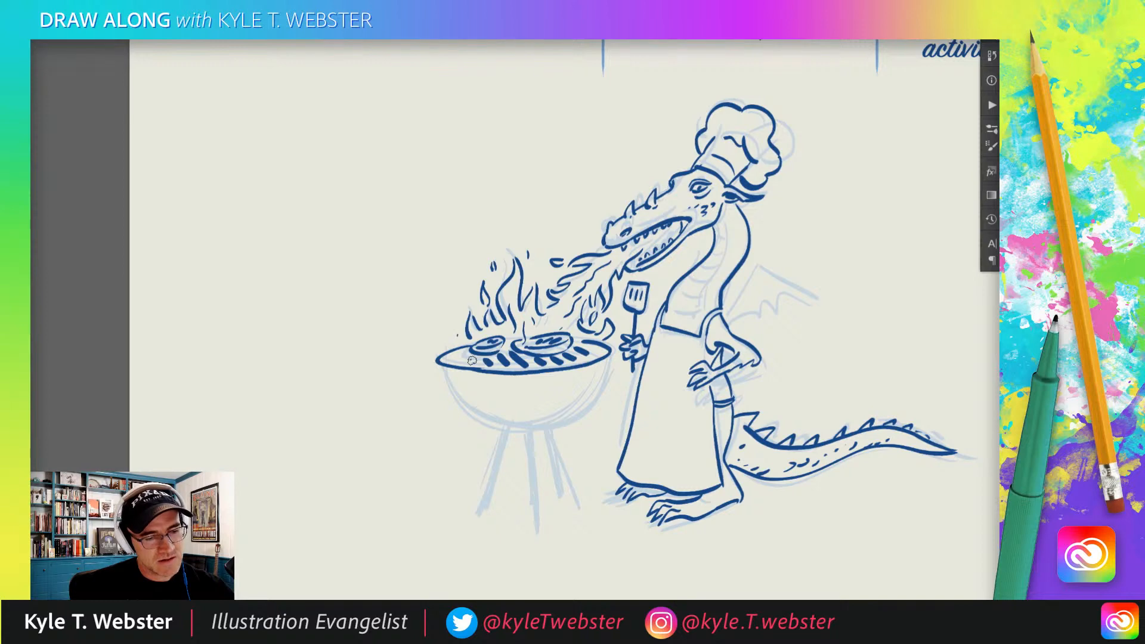
Step: Ink the grill's rounded bowl with shading strokes on the side nearest the dragon, plus its three splayed legs
drag(352, 298, 286, 266)
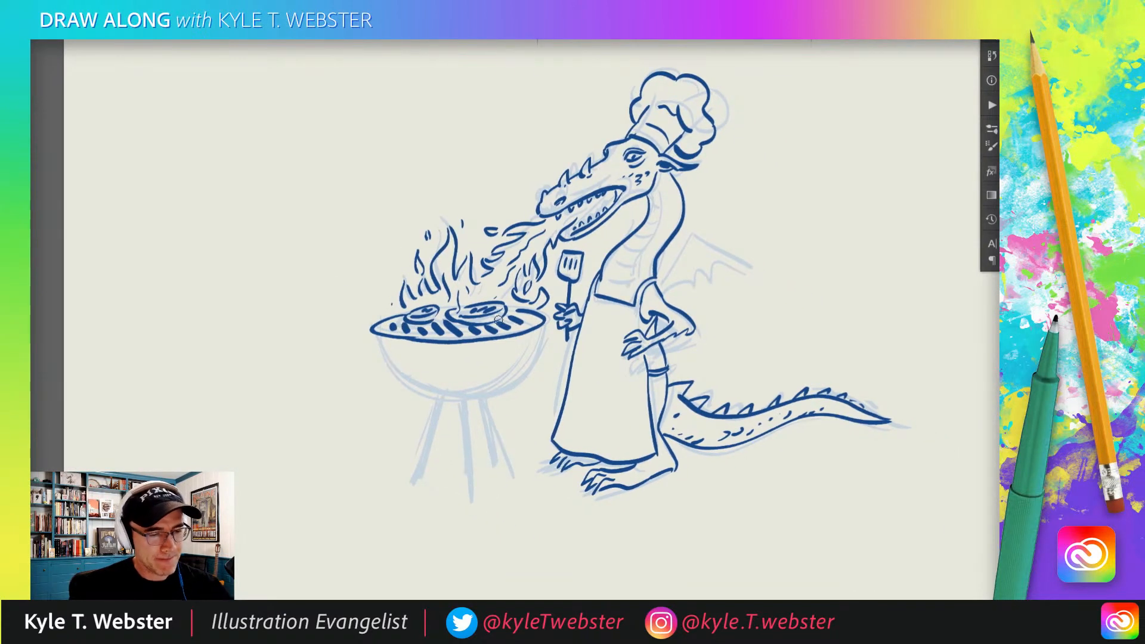
mouse_move(372, 335)
mouse_down()
mouse_move(387, 367)
mouse_move(439, 396)
mouse_move(509, 382)
mouse_move(541, 338)
mouse_move(480, 321)
mouse_move(504, 367)
mouse_up()
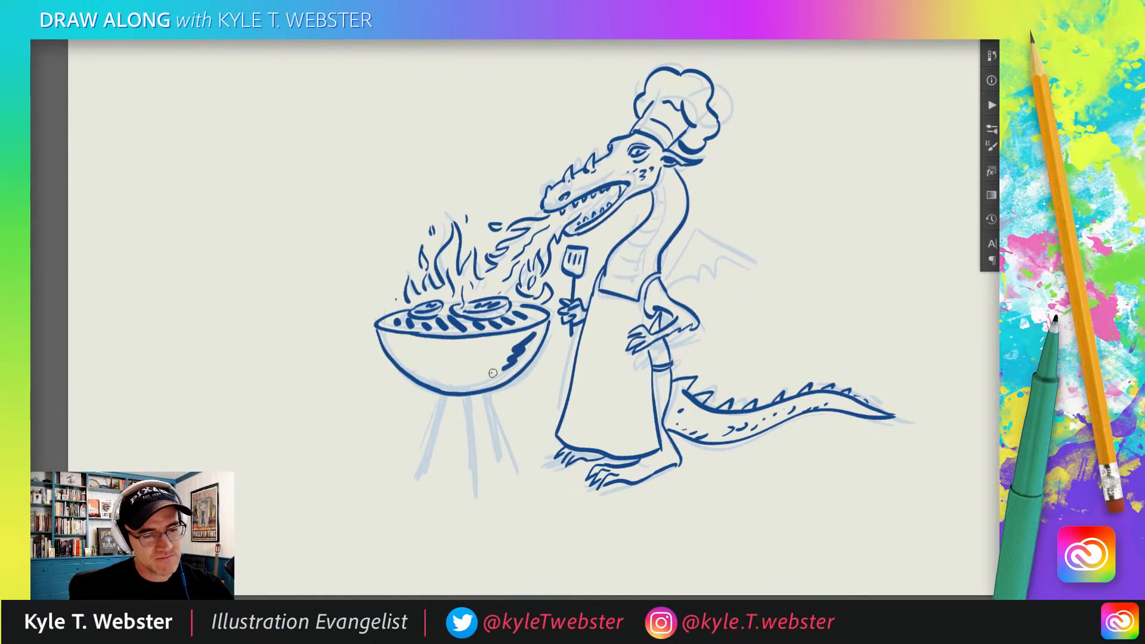
drag(430, 302, 424, 274)
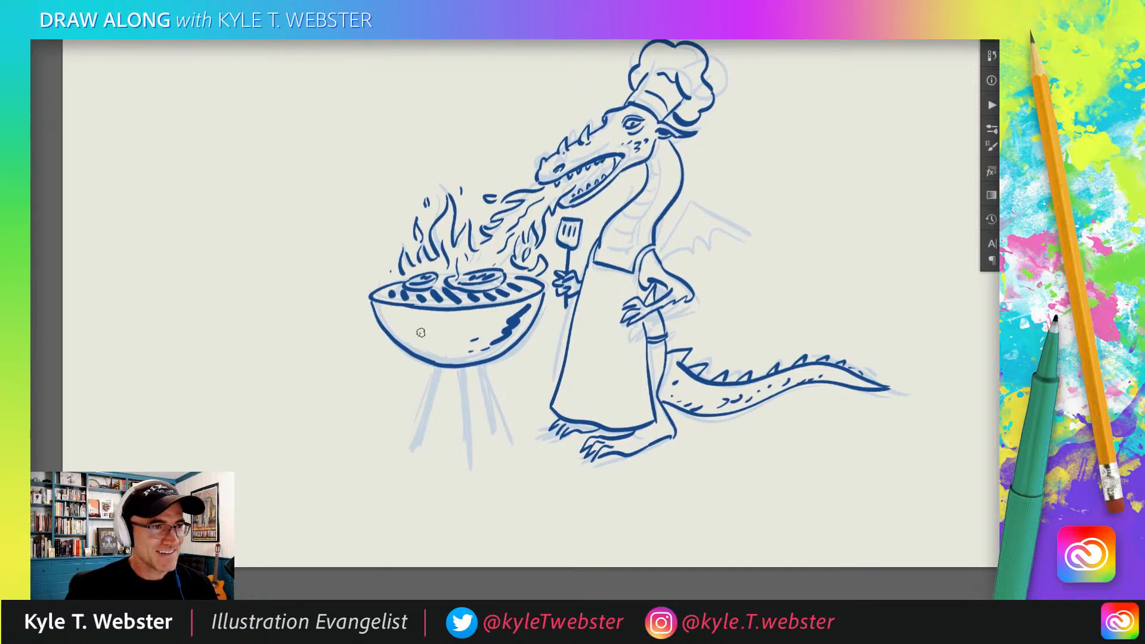
mouse_move(435, 368)
mouse_down()
mouse_move(415, 442)
mouse_move(475, 464)
mouse_up()
drag(483, 365, 508, 429)
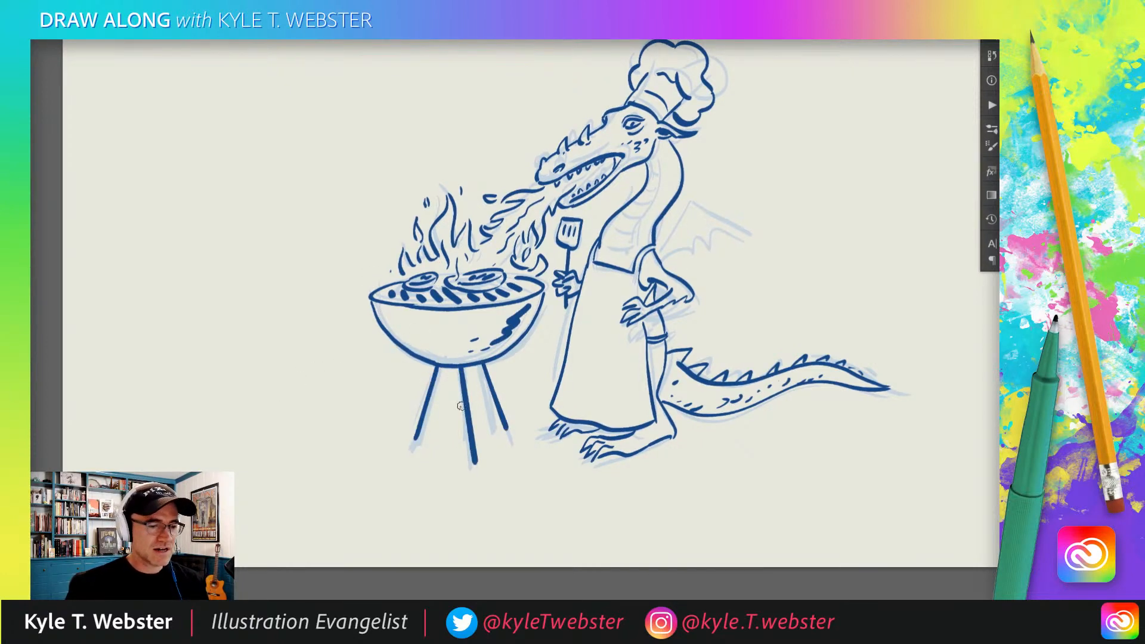
Step: Ink the small scalloped bat wing behind the dragon's shoulder and undo the excess stroke at its base
drag(419, 353, 398, 360)
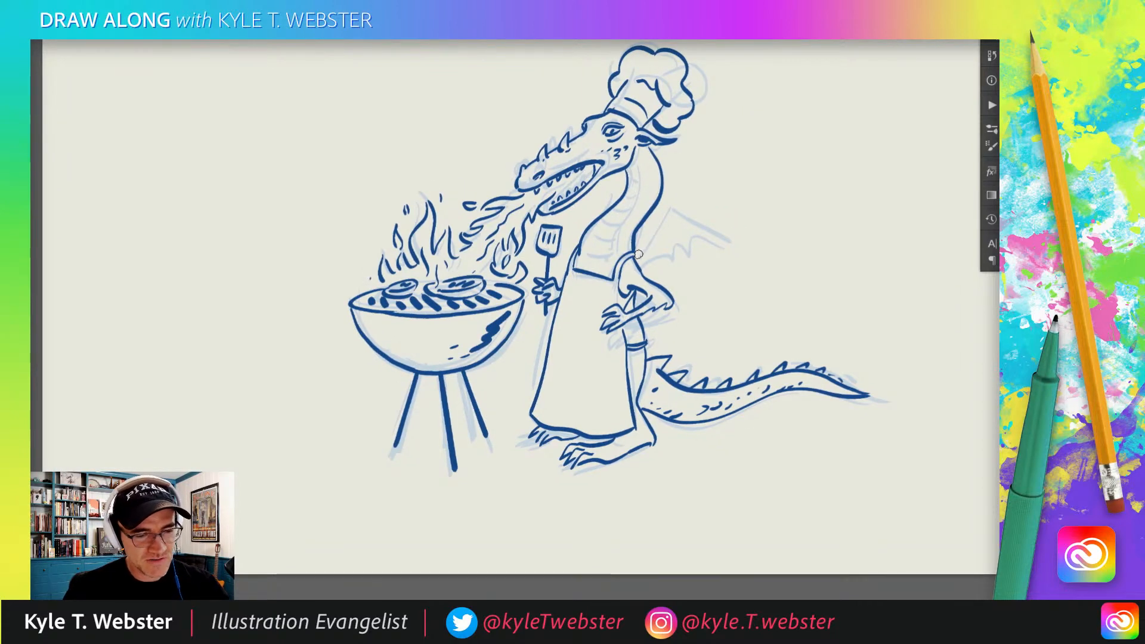
mouse_move(640, 255)
mouse_down()
mouse_move(666, 217)
mouse_move(720, 263)
mouse_move(678, 245)
mouse_move(639, 258)
mouse_up()
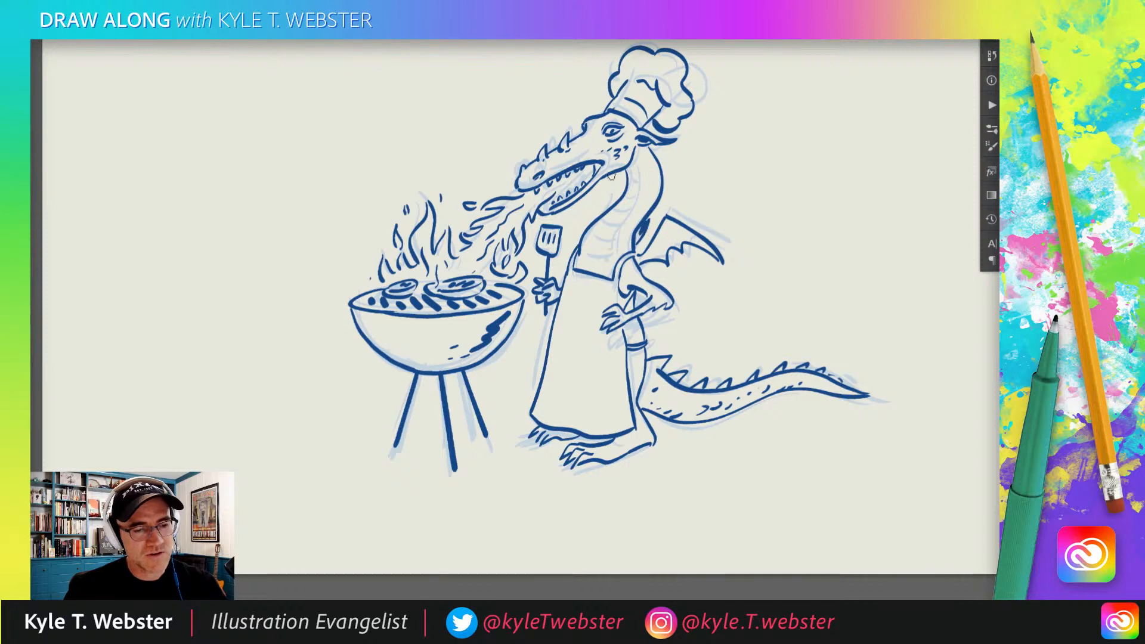
key(ctrl+z)
Step: Ink the neck's inner belly line with its horizontal bands and add small scale marks along the back of the neck
drag(637, 152, 633, 167)
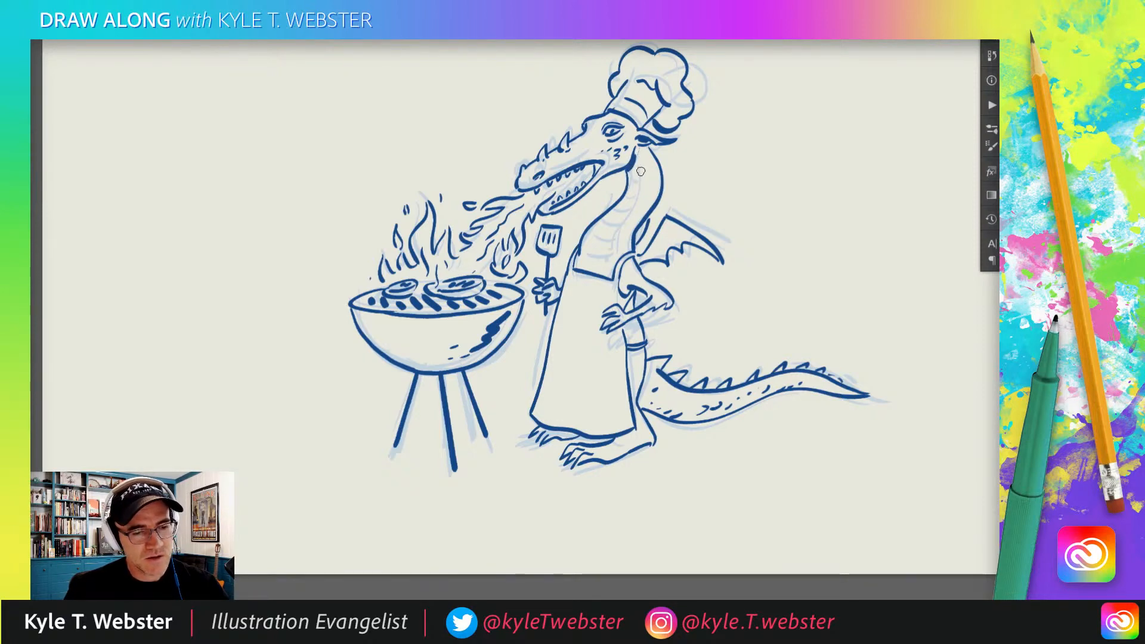
mouse_move(641, 171)
mouse_down()
mouse_move(608, 261)
mouse_move(629, 173)
mouse_move(651, 182)
mouse_move(650, 199)
mouse_up()
drag(652, 190, 646, 201)
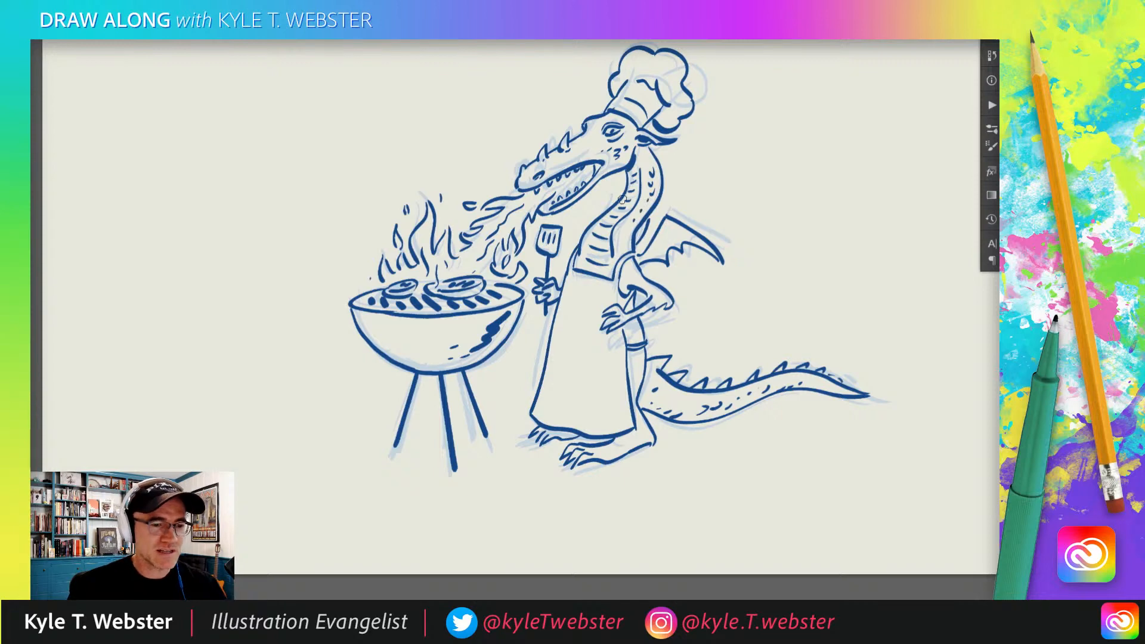
Step: Add small ground marks and dots around the dragon's feet and beside the grill's legs
key(ctrl+minus)
drag(395, 353, 277, 406)
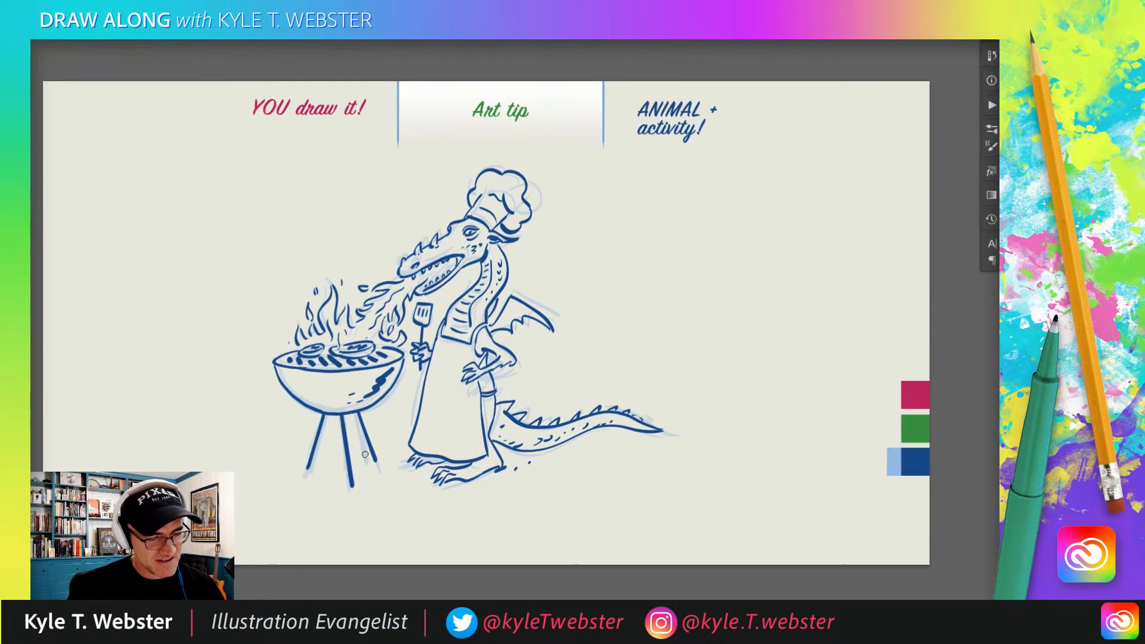
drag(291, 461, 296, 458)
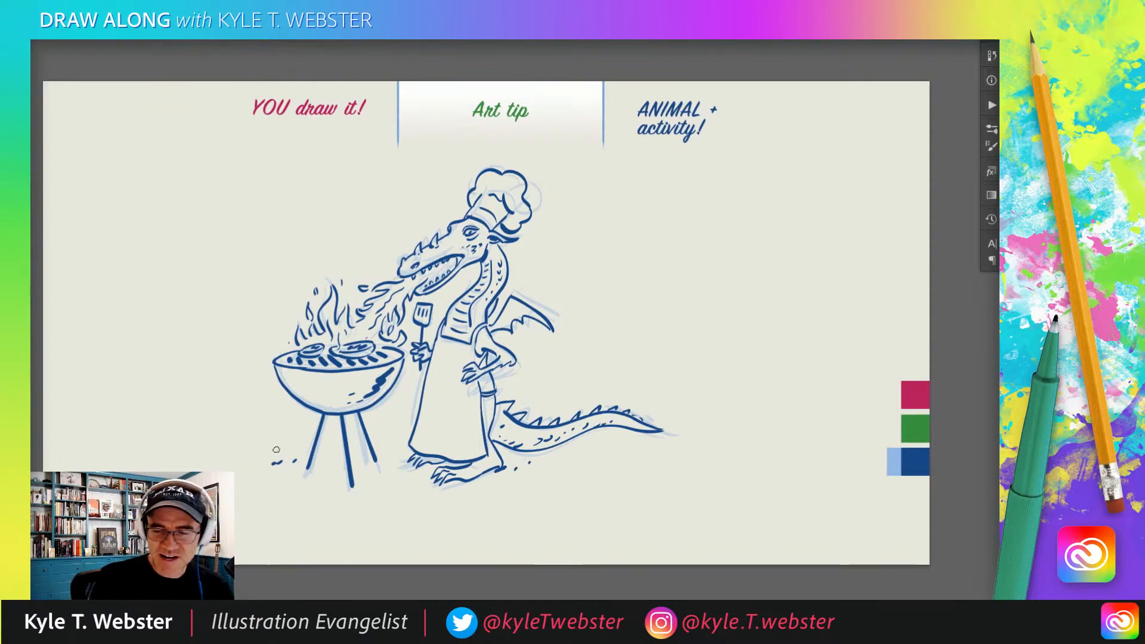